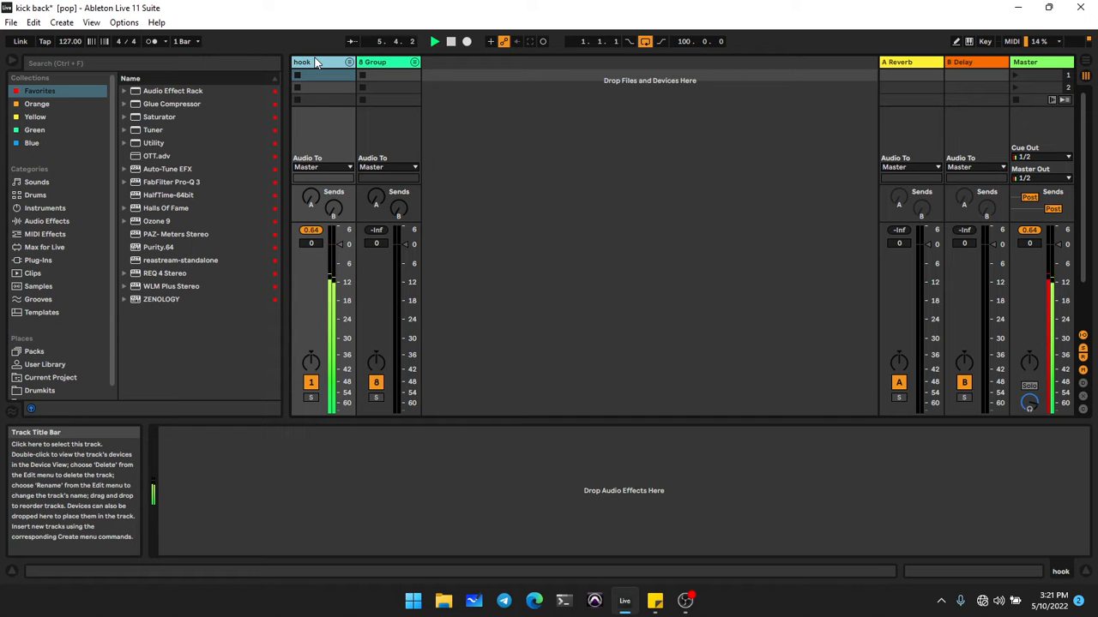
# Step: Unfold the hook group and set the arrangement loop to 16 bars starting at bar 5
pyautogui.click(348, 66)
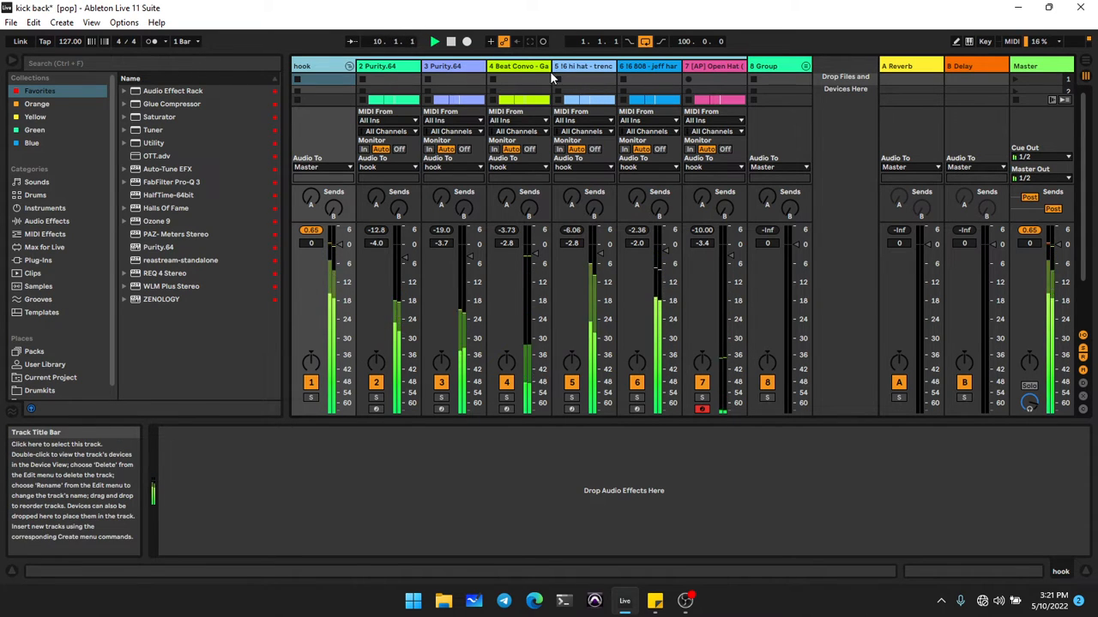
pyautogui.press('Tab')
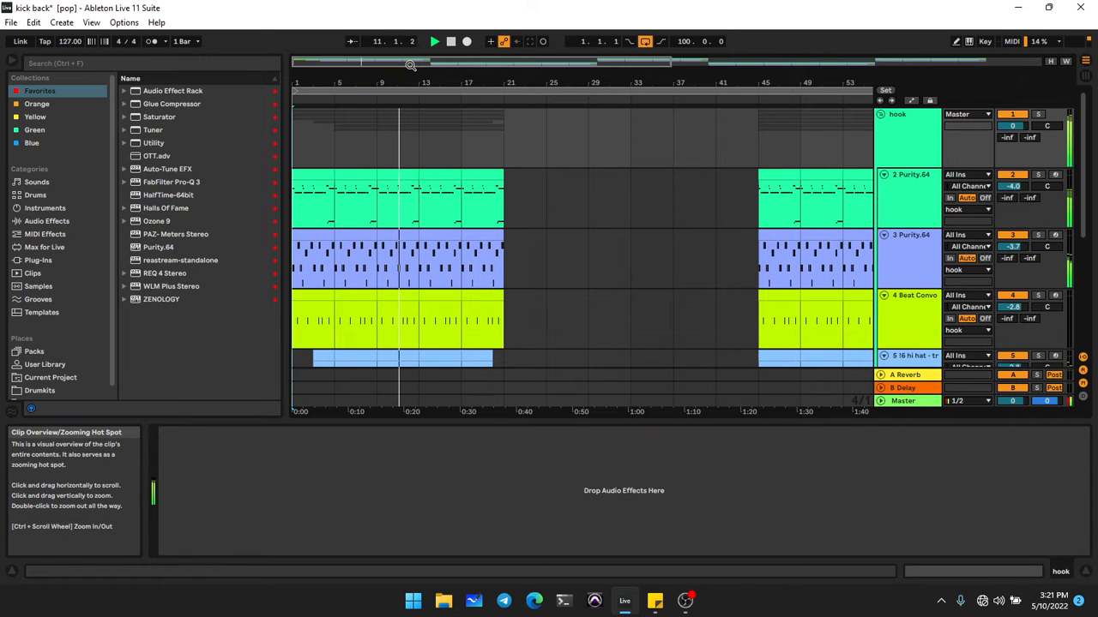
pyautogui.scroll(-5, 549, 185)
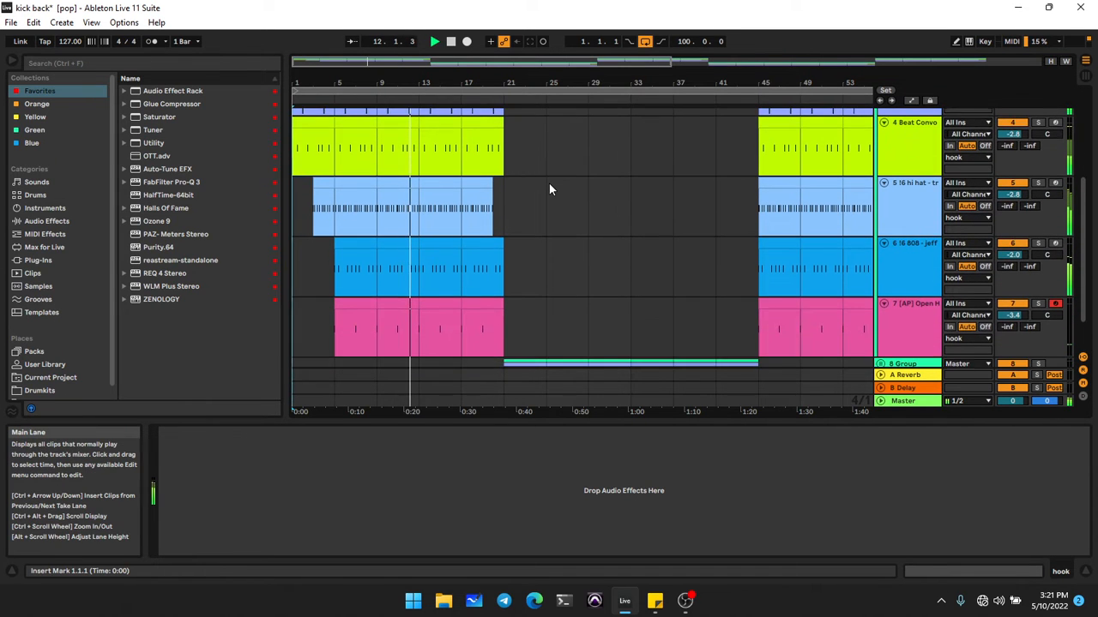
pyautogui.scroll(2, 550, 189)
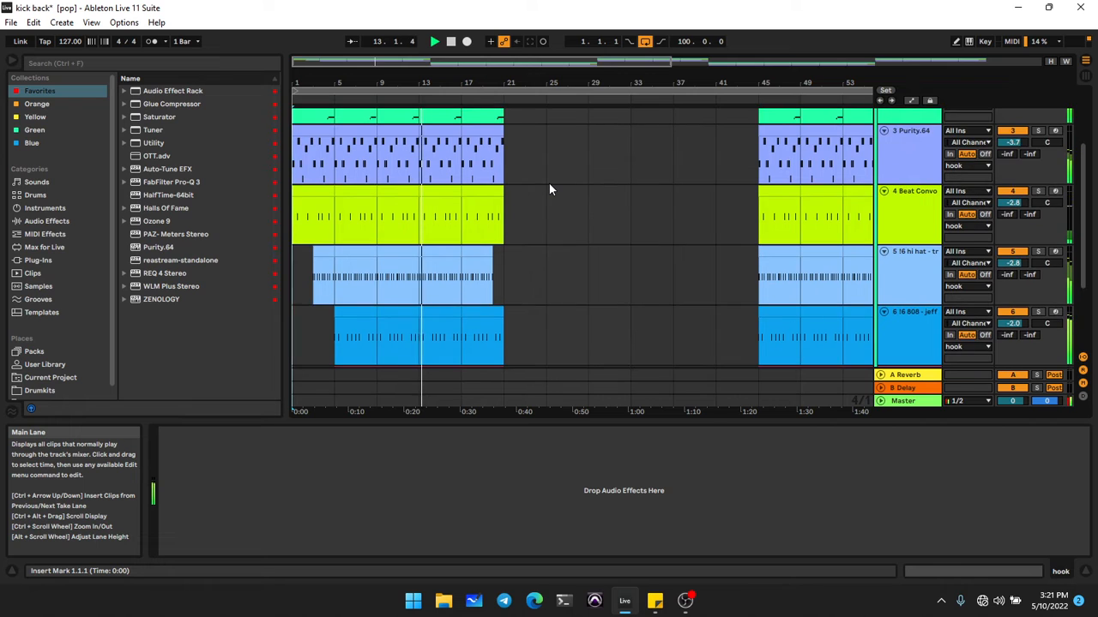
pyautogui.scroll(1, 550, 190)
pyautogui.scroll(2, 550, 190)
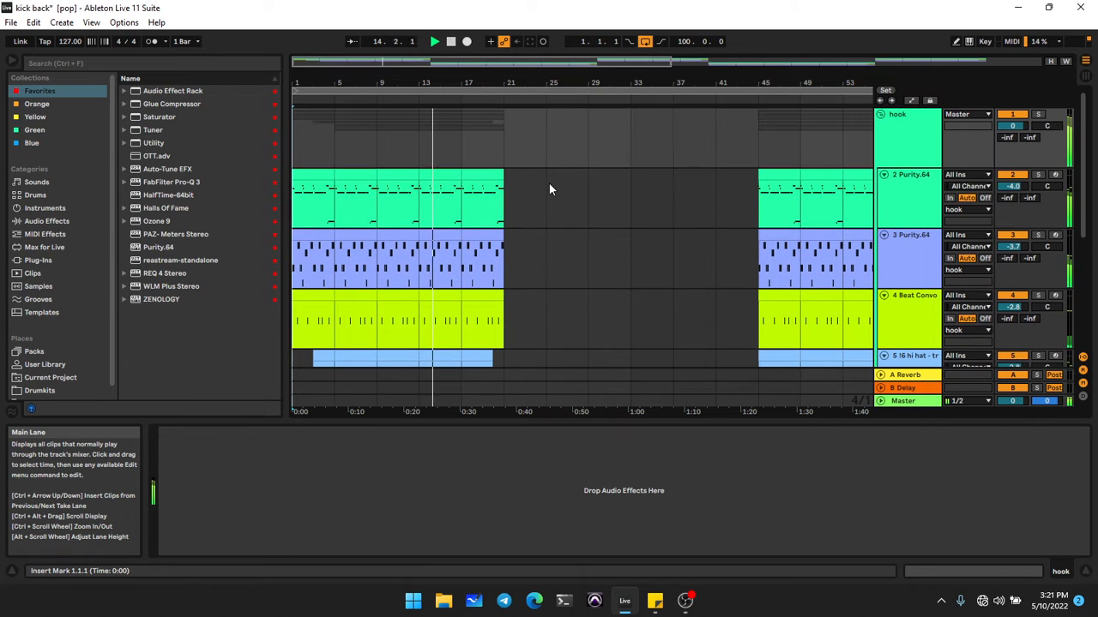
pyautogui.moveTo(505, 199); pyautogui.dragTo(330, 214)
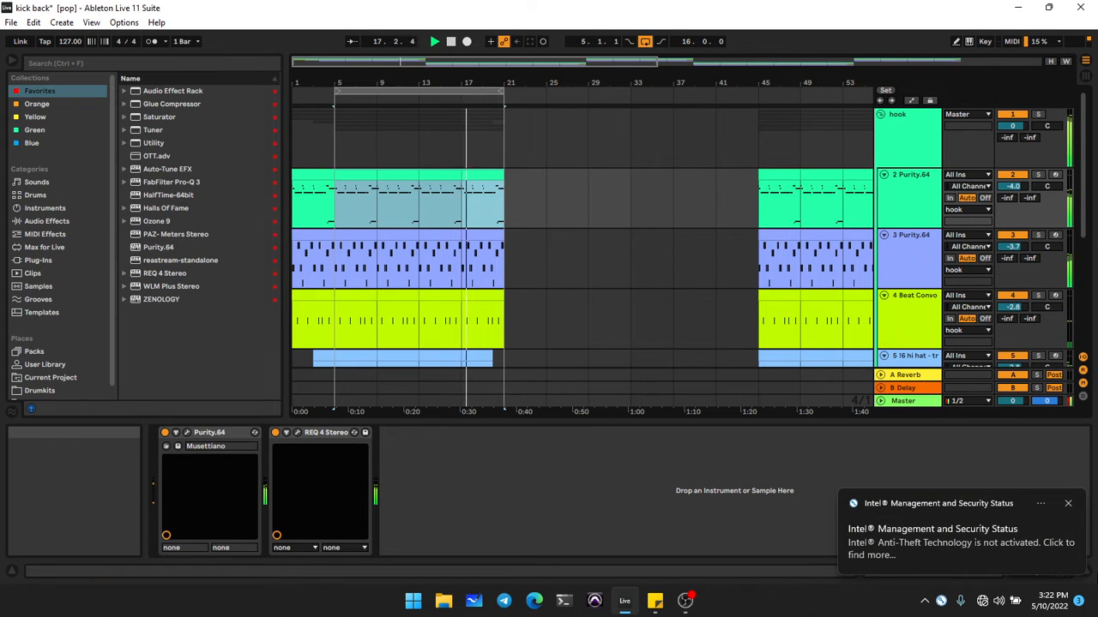
pyautogui.click(1069, 508)
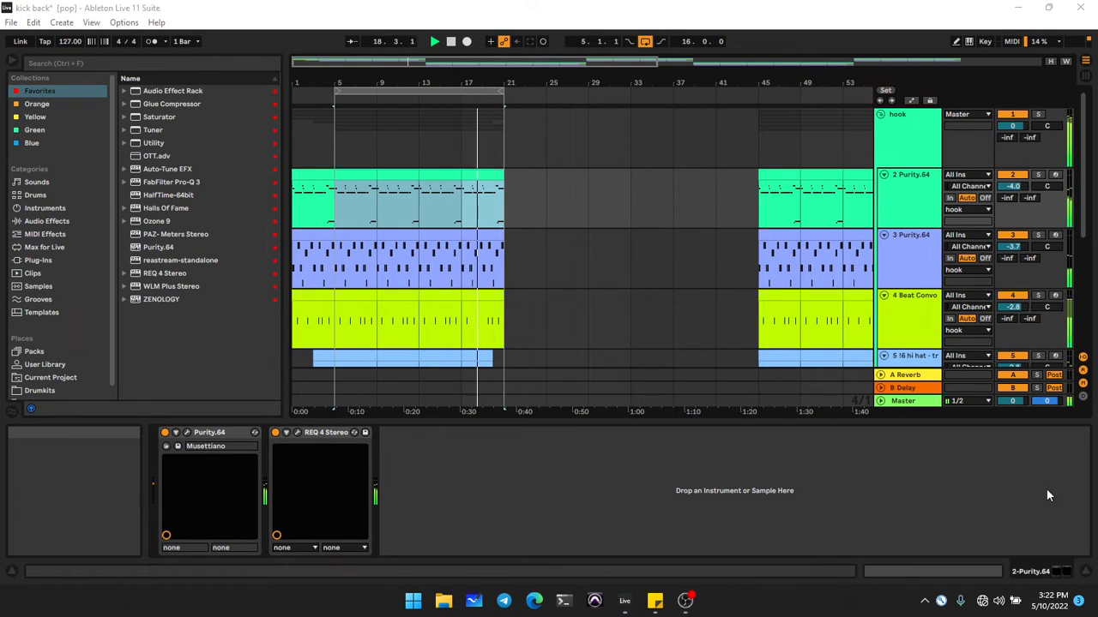
# Step: Return to the Session mixer and add Ozone 9 after the existing plug-in on the Master track
pyautogui.press('Tab')
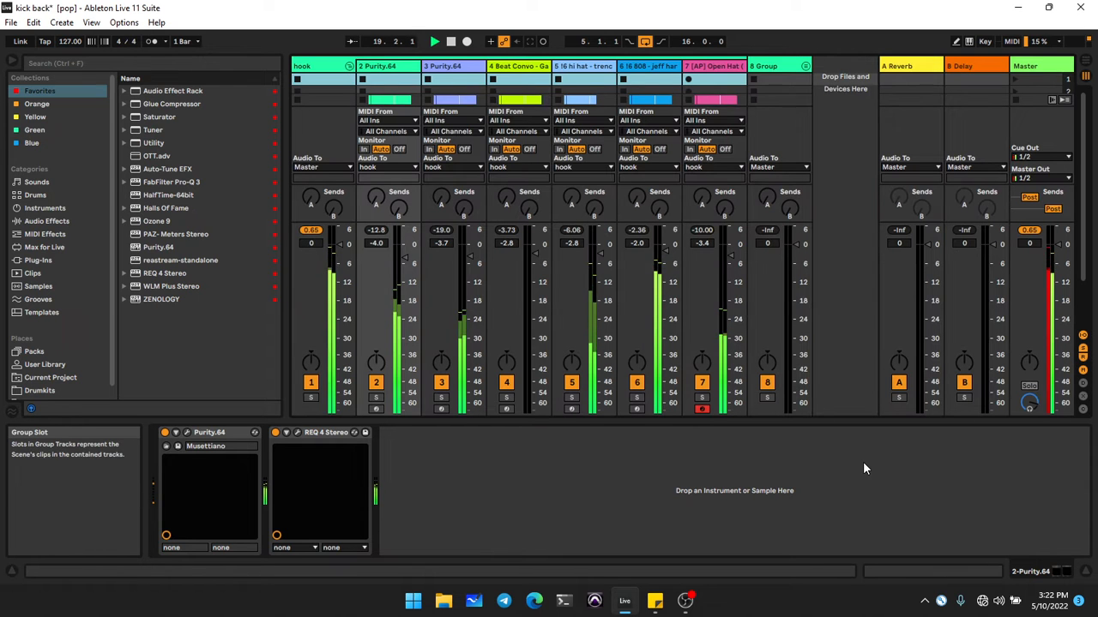
pyautogui.click(1043, 66)
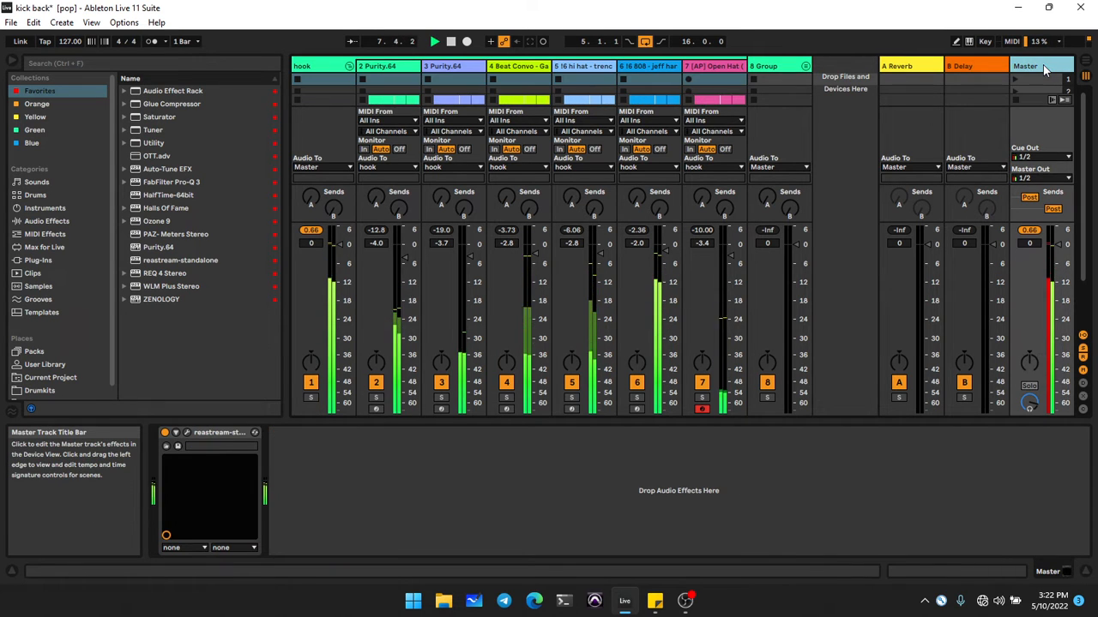
pyautogui.click(583, 67)
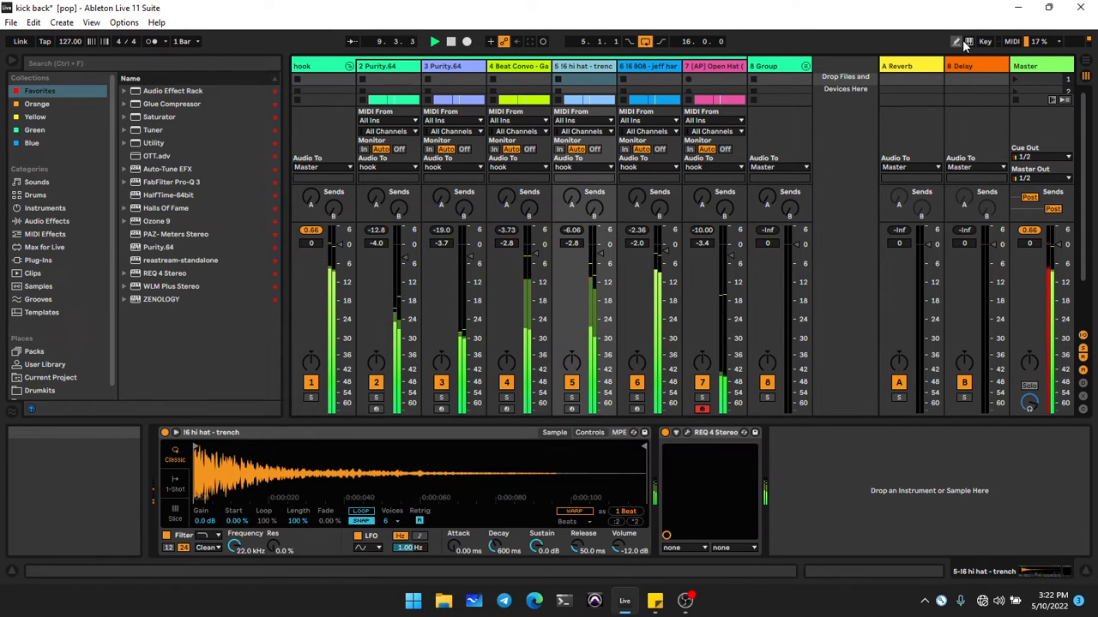
pyautogui.click(1044, 69)
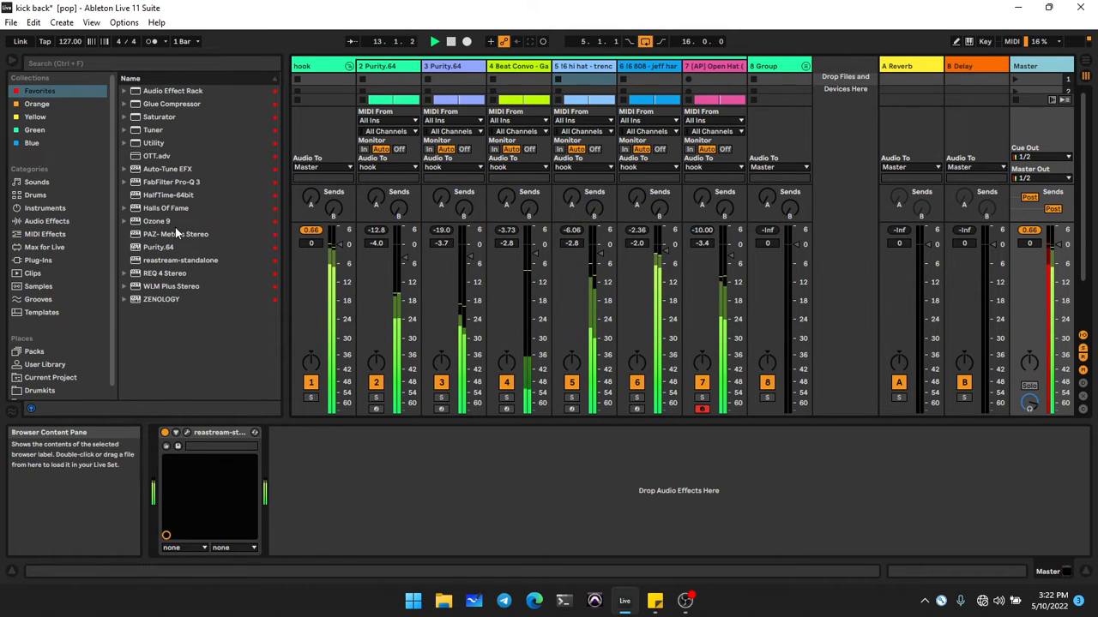
pyautogui.moveTo(160, 222); pyautogui.dragTo(308, 467)
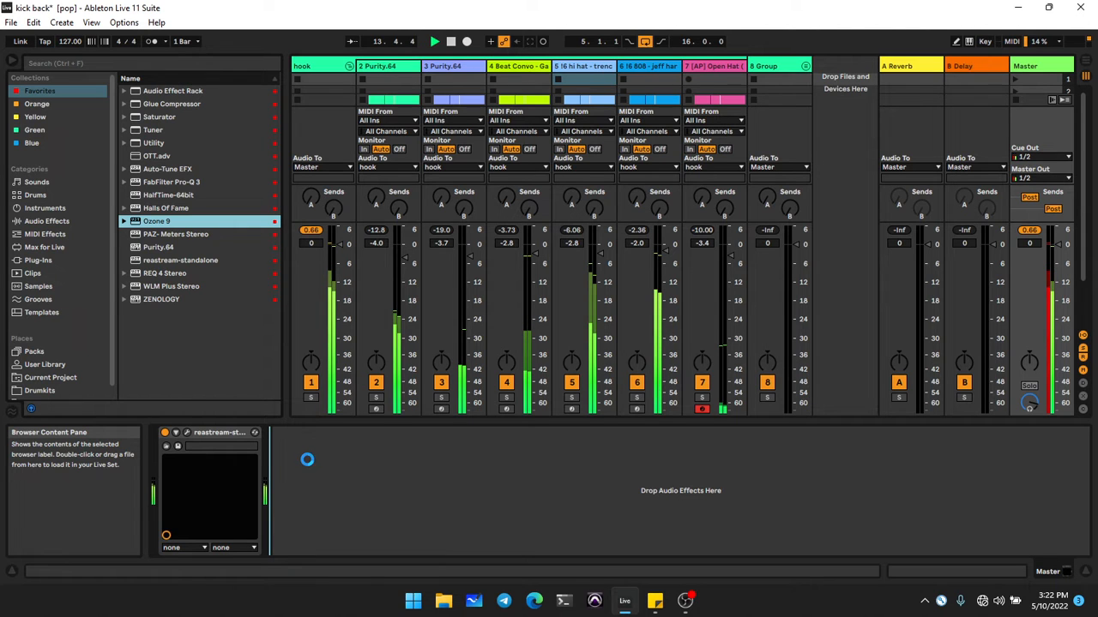
pyautogui.moveTo(309, 466); pyautogui.dragTo(309, 466)
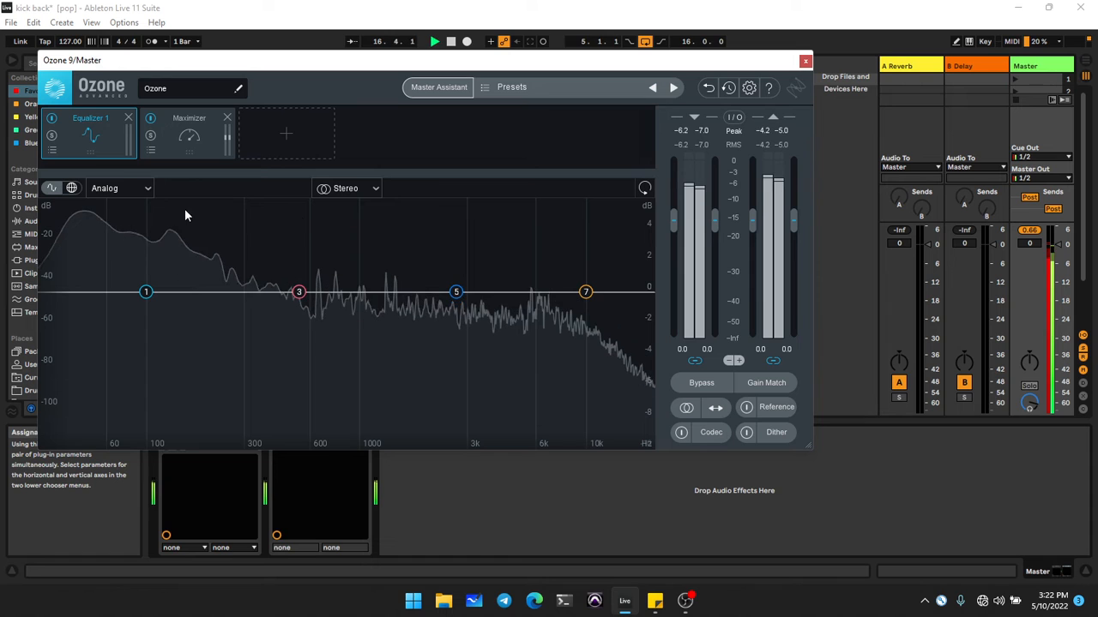
# Step: Remove Ozone's Equalizer module and set the Maximizer to True Peak, with a -0.1 dB ceiling and 0.0 dB threshold
pyautogui.click(128, 118)
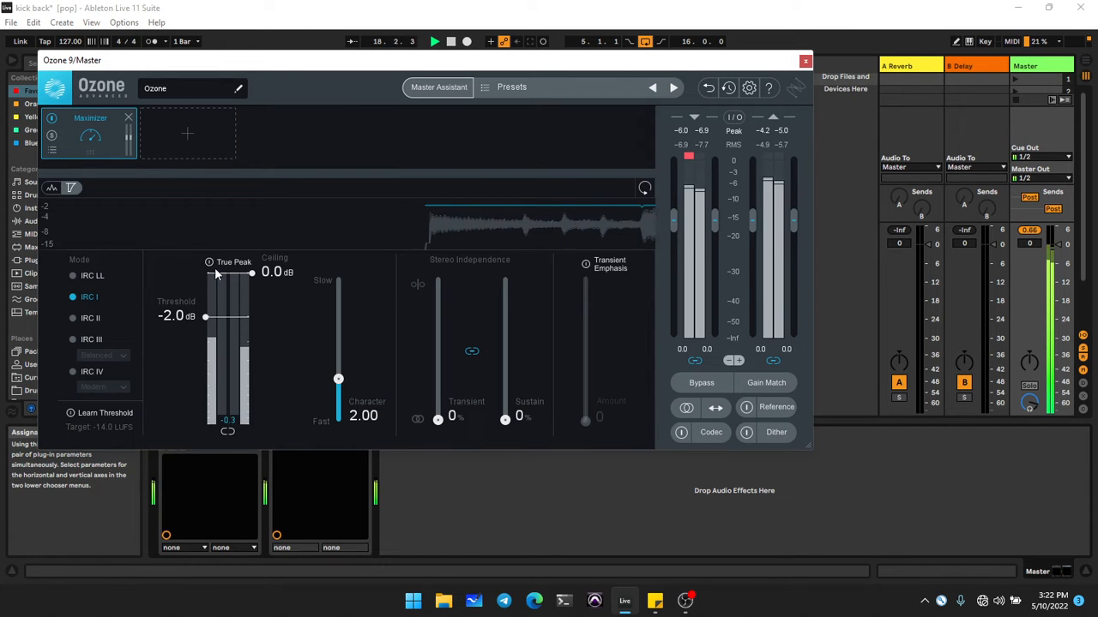
pyautogui.click(209, 262)
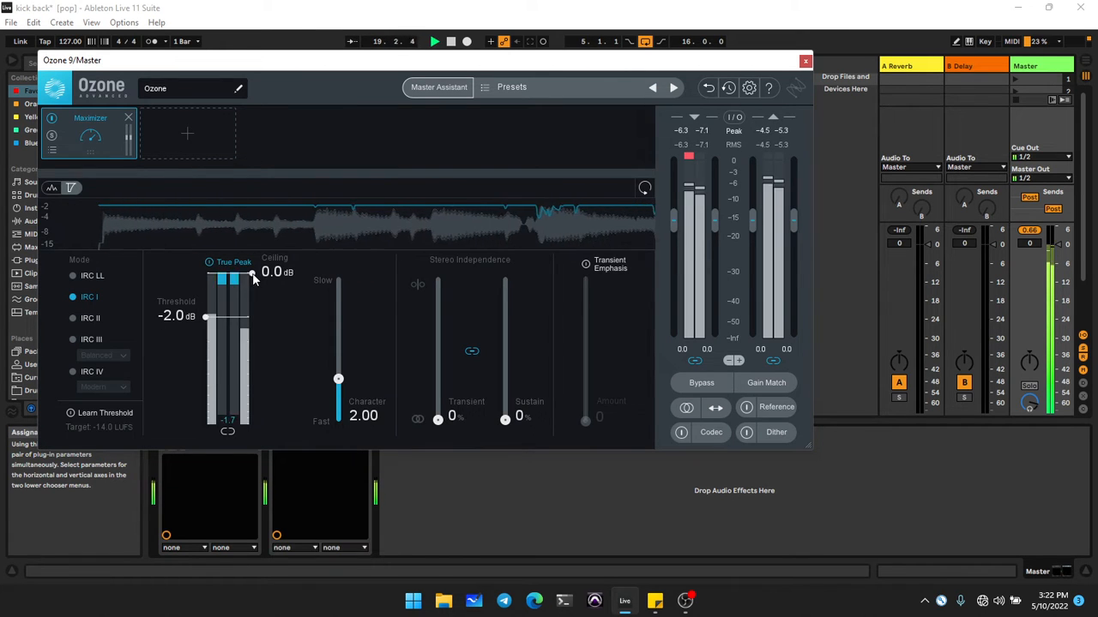
pyautogui.moveTo(251, 273); pyautogui.dragTo(252, 278)
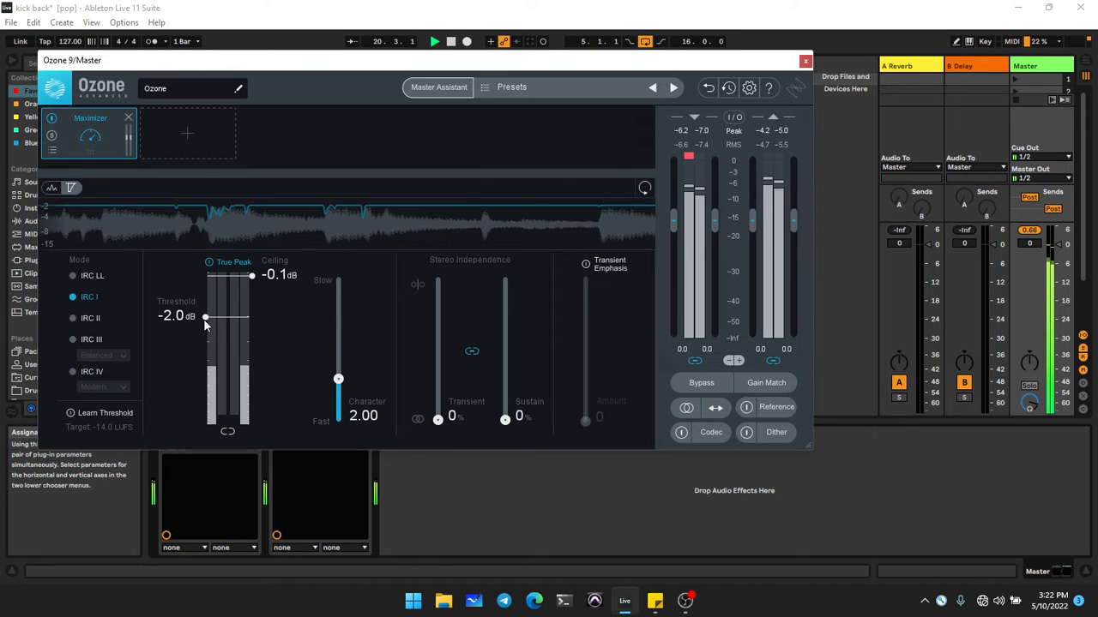
pyautogui.moveTo(204, 318); pyautogui.dragTo(237, 183)
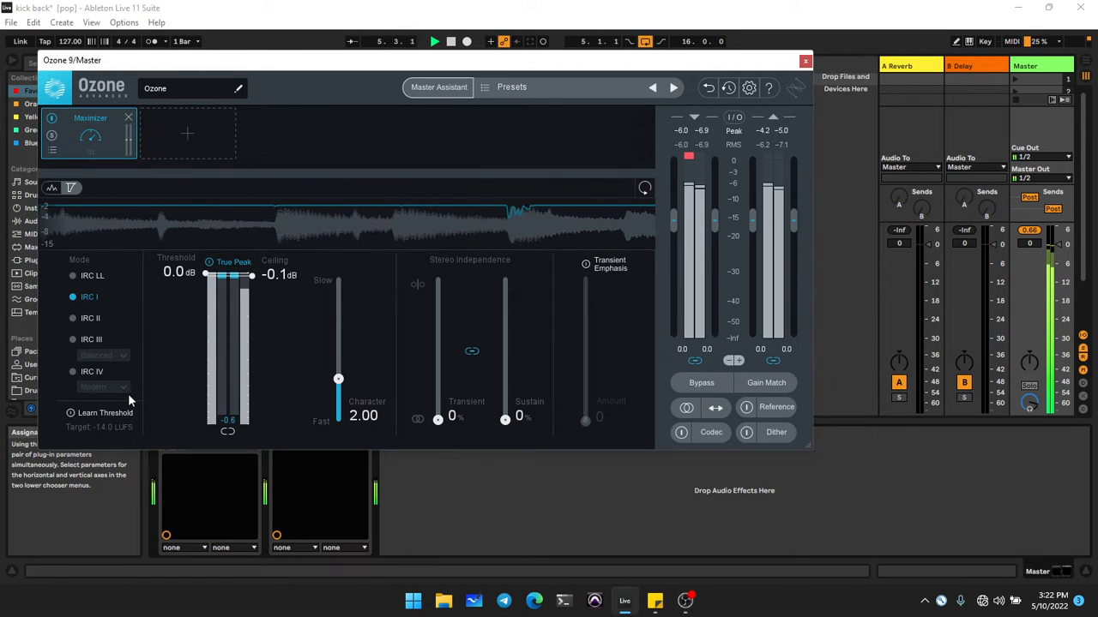
# Step: Set the Maximizer's limiting mode to IRC IV with the Transient character and close the Ozone window
pyautogui.click(93, 372)
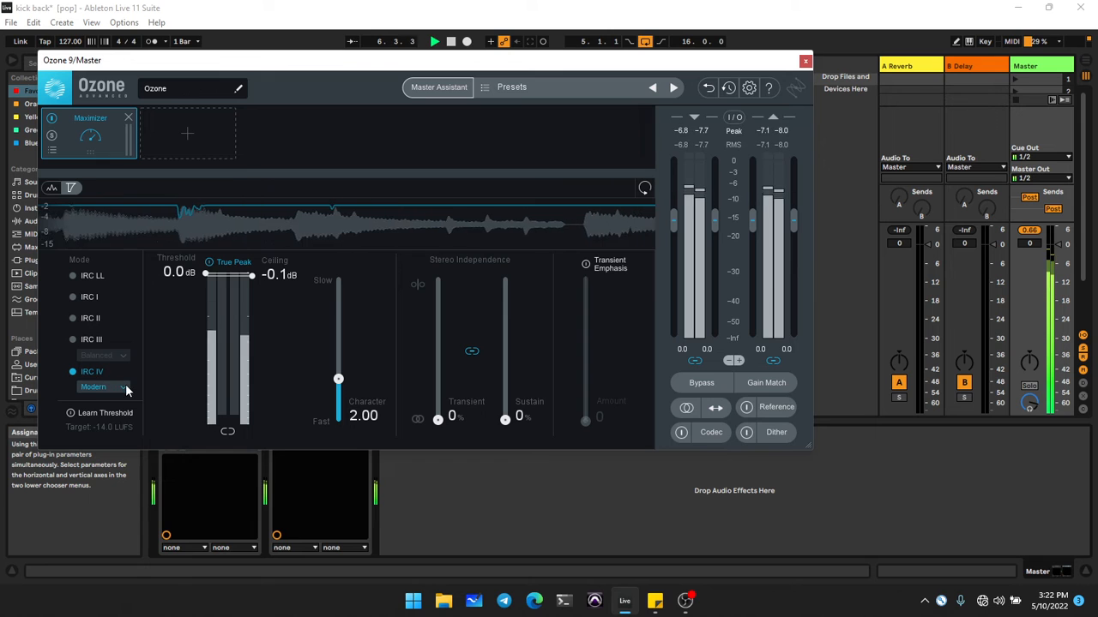
pyautogui.click(101, 386)
pyautogui.click(104, 435)
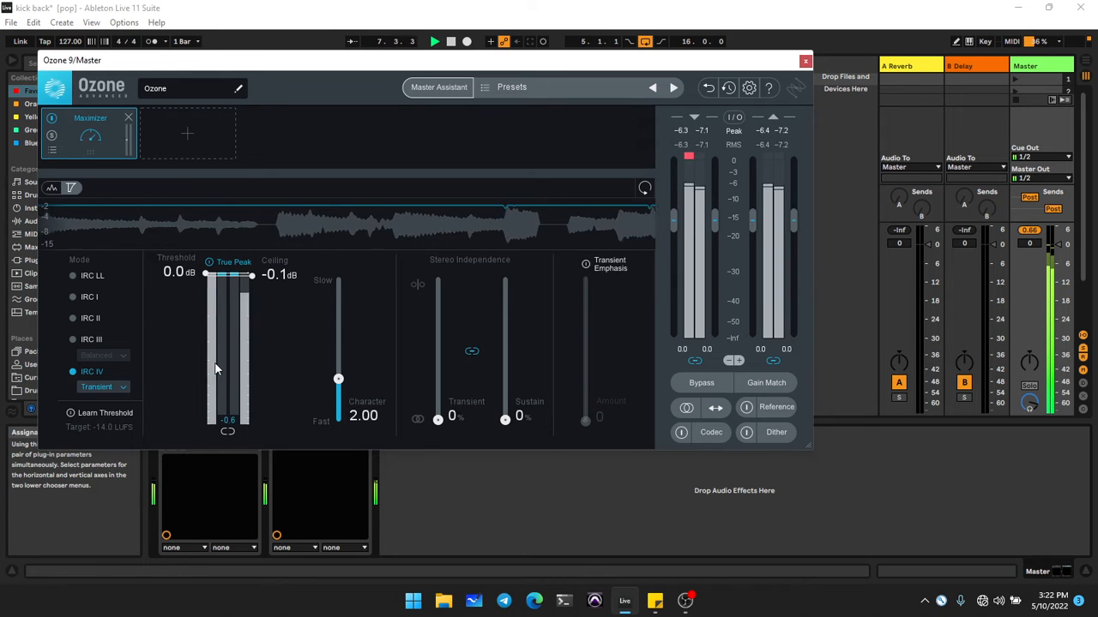
pyautogui.click(805, 62)
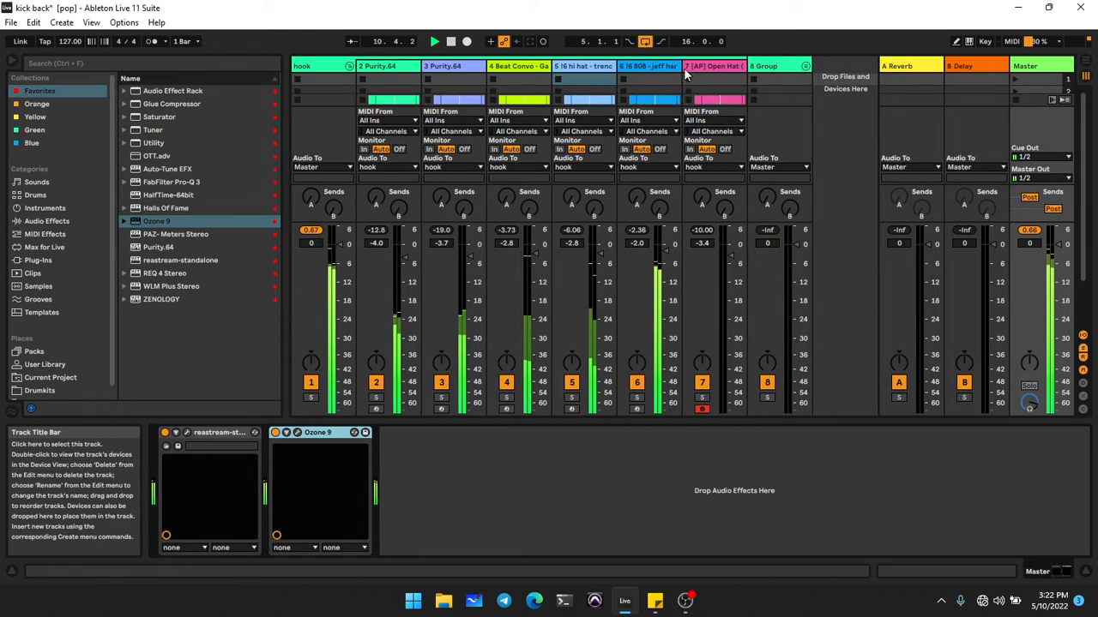
# Step: Solo the 808 track and delete its Utility and REQ 4 Stereo devices
pyautogui.click(627, 68)
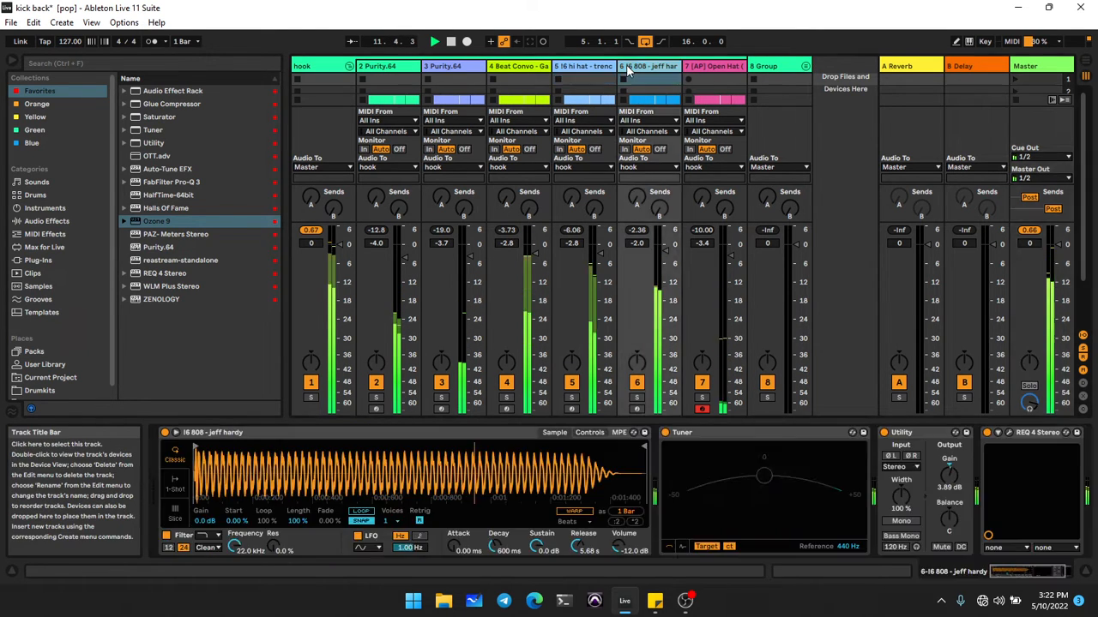
pyautogui.press('s')
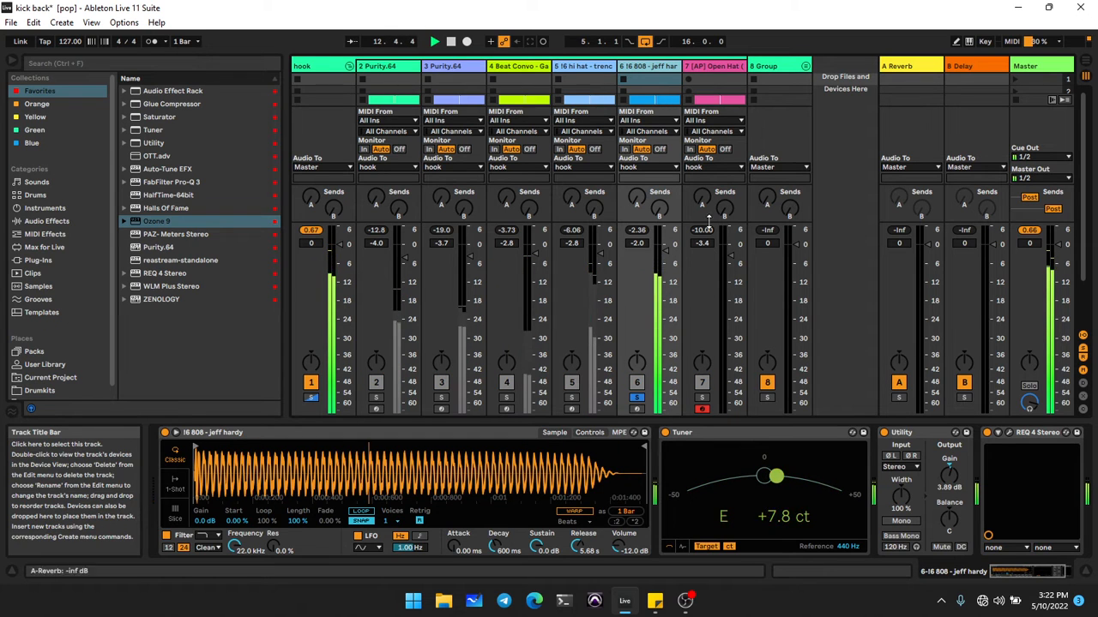
pyautogui.hscroll(2, 876, 487)
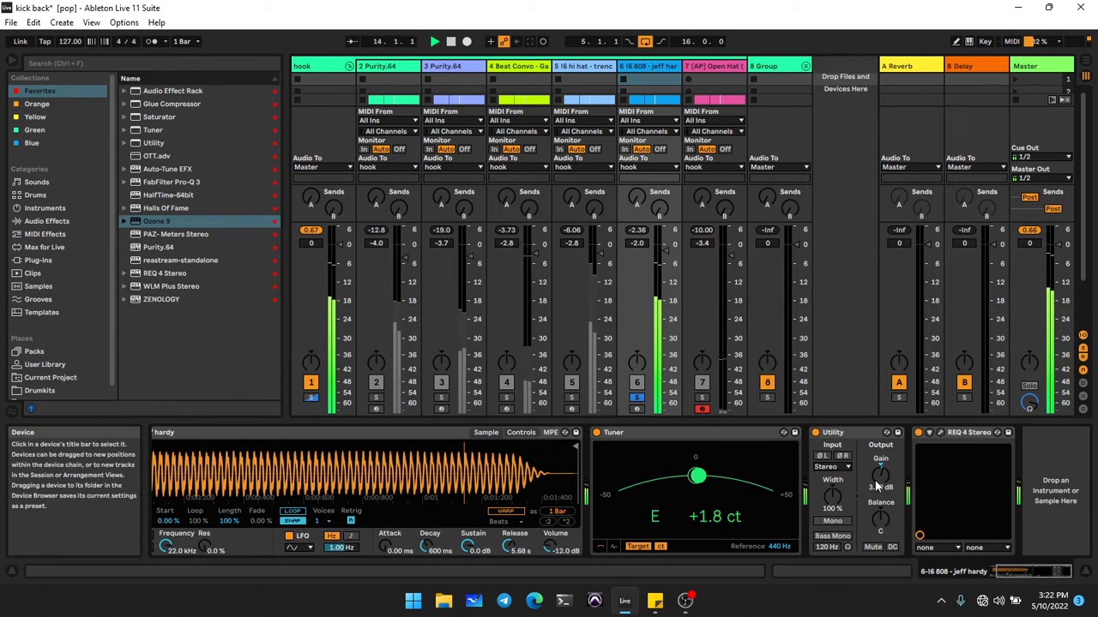
pyautogui.click(866, 434)
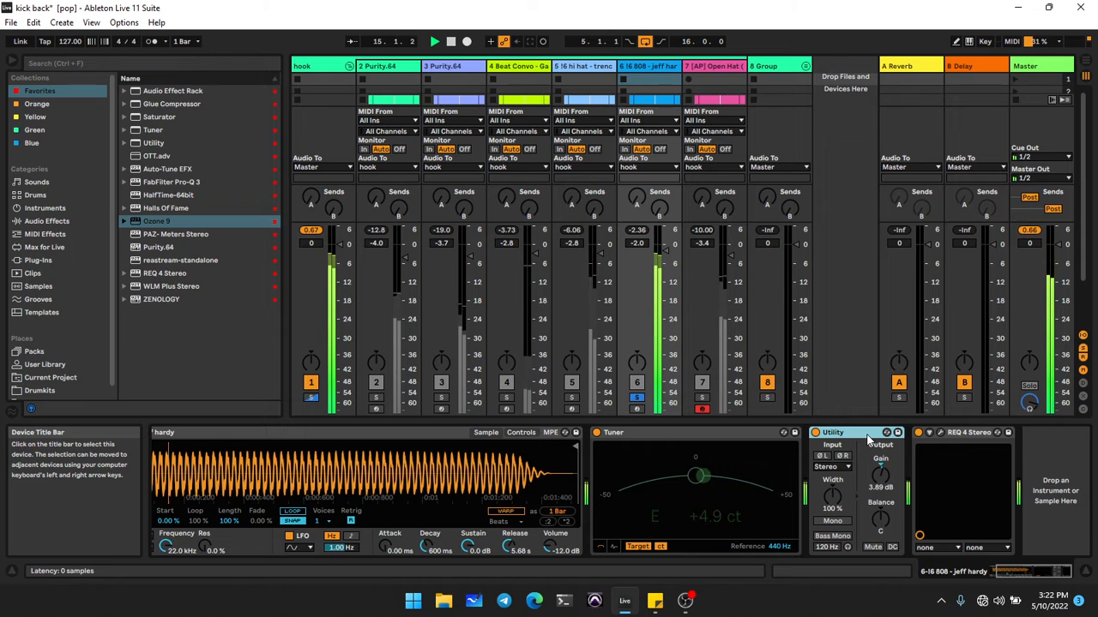
pyautogui.press('Delete')
pyautogui.press('Delete')
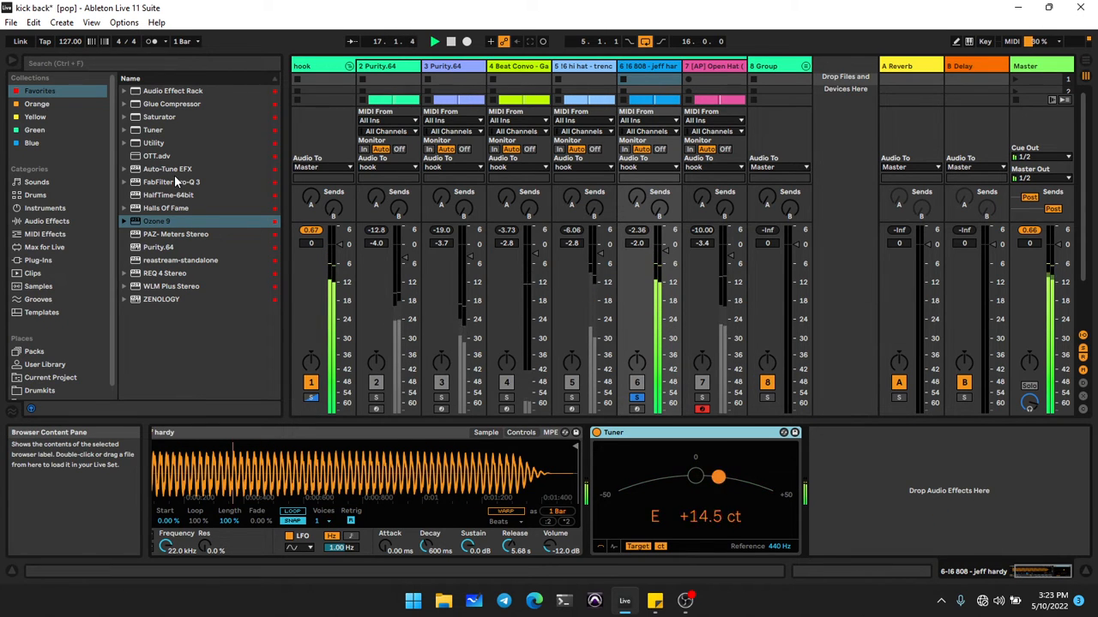
# Step: Load the 808-drum.adg effect rack from the Yellow collection onto the 808 track
pyautogui.click(35, 117)
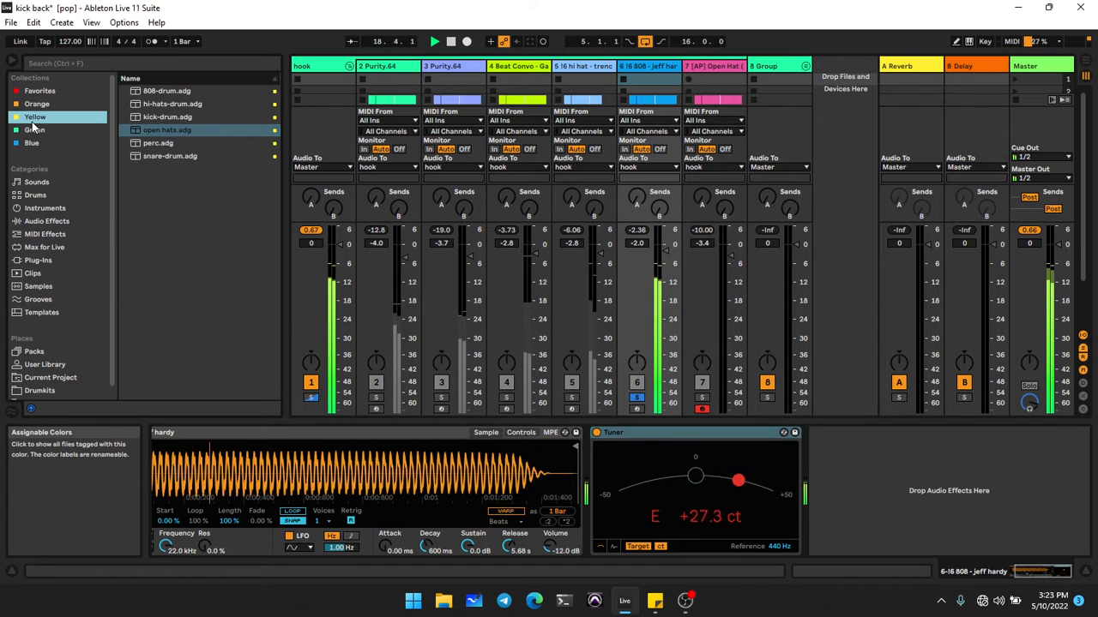
pyautogui.click(176, 91)
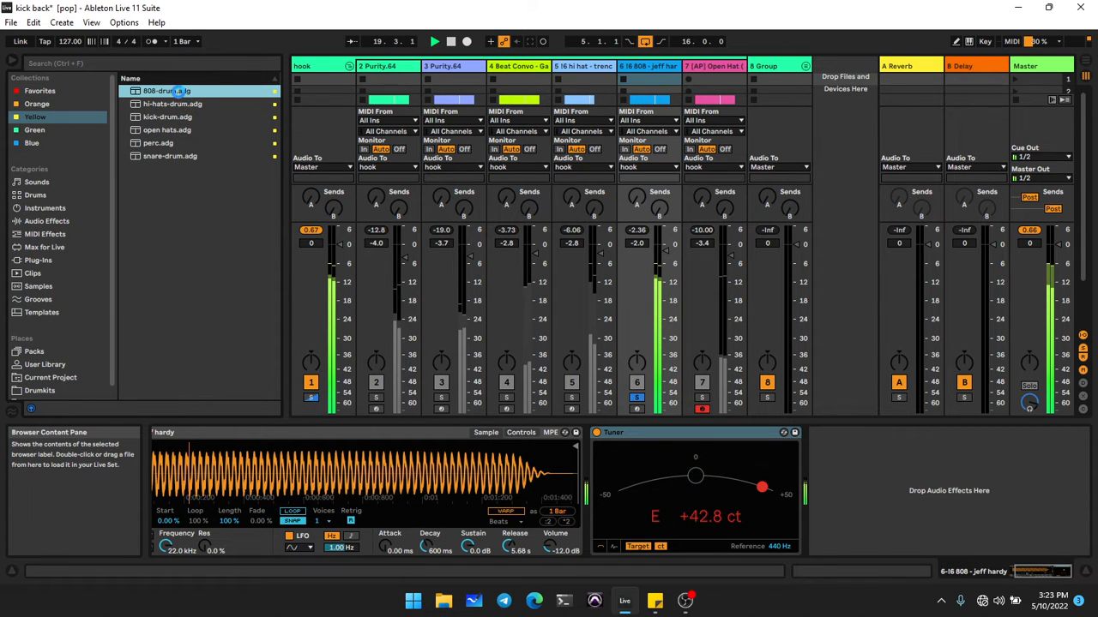
pyautogui.doubleClick(176, 90)
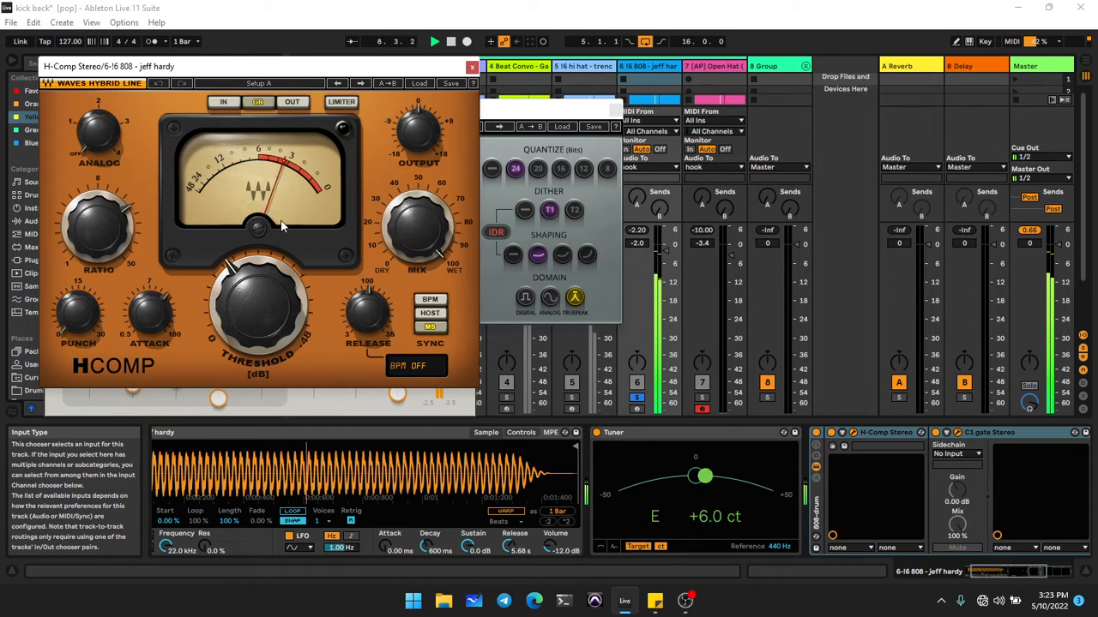
# Step: Lower the H-Comp threshold on the 808 for stronger compression, set its attack to 19.9, and close the compressor window
pyautogui.moveTo(265, 289); pyautogui.dragTo(266, 296)
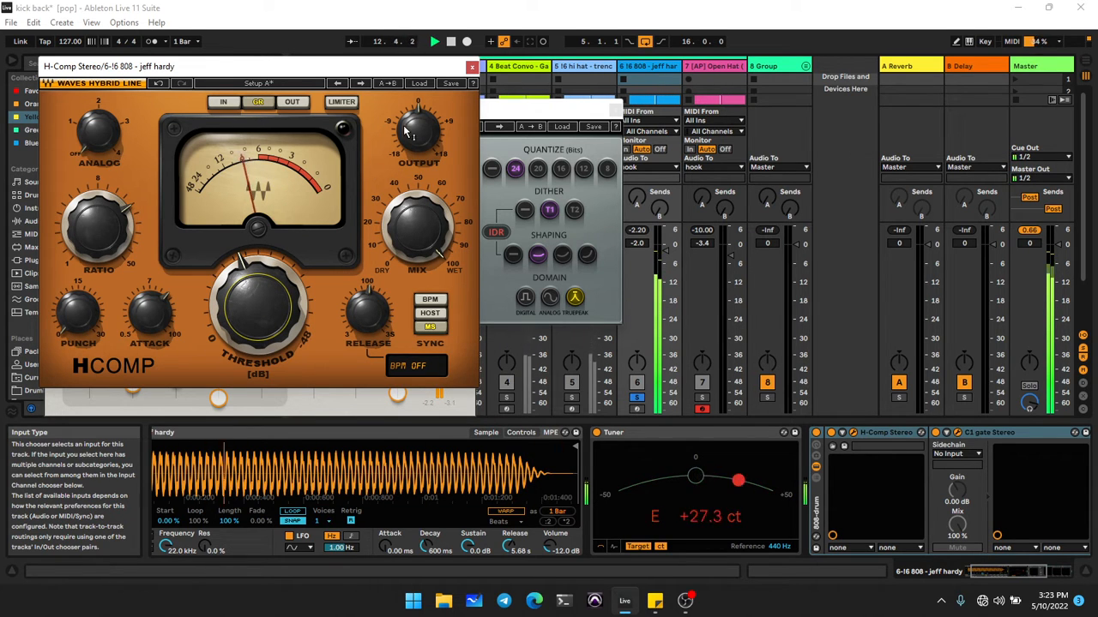
pyautogui.moveTo(110, 236)
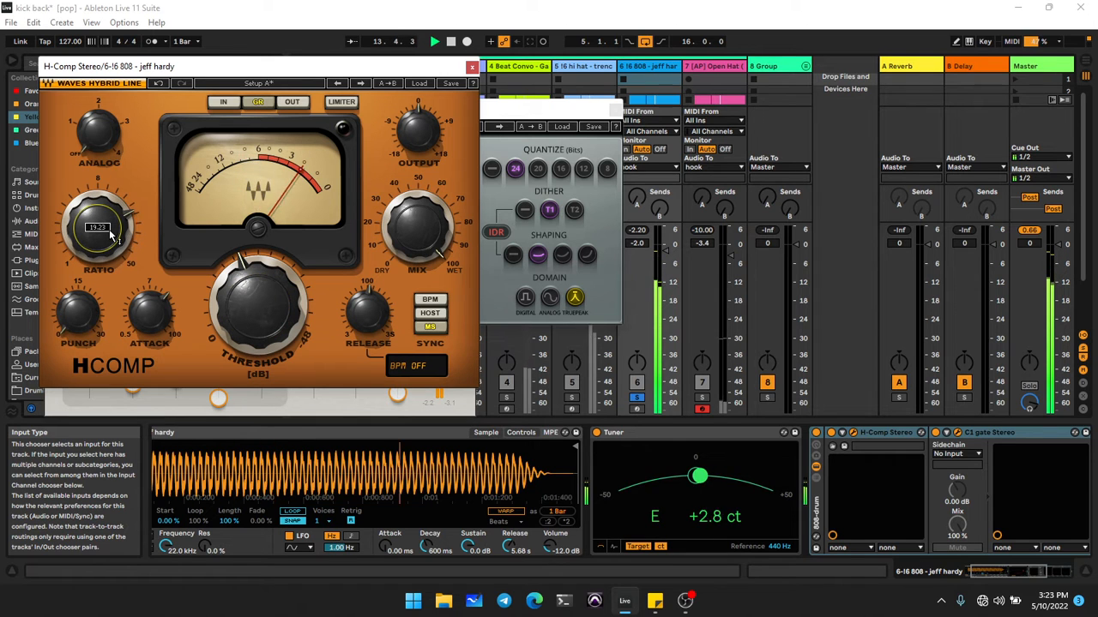
pyautogui.moveTo(152, 314); pyautogui.dragTo(152, 309)
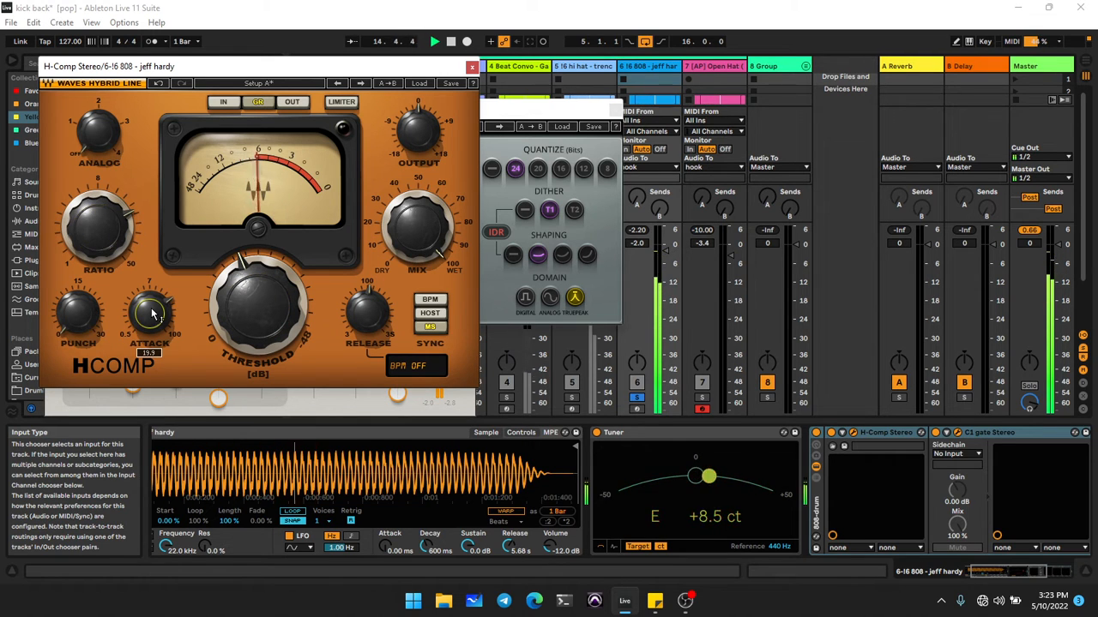
pyautogui.click(471, 66)
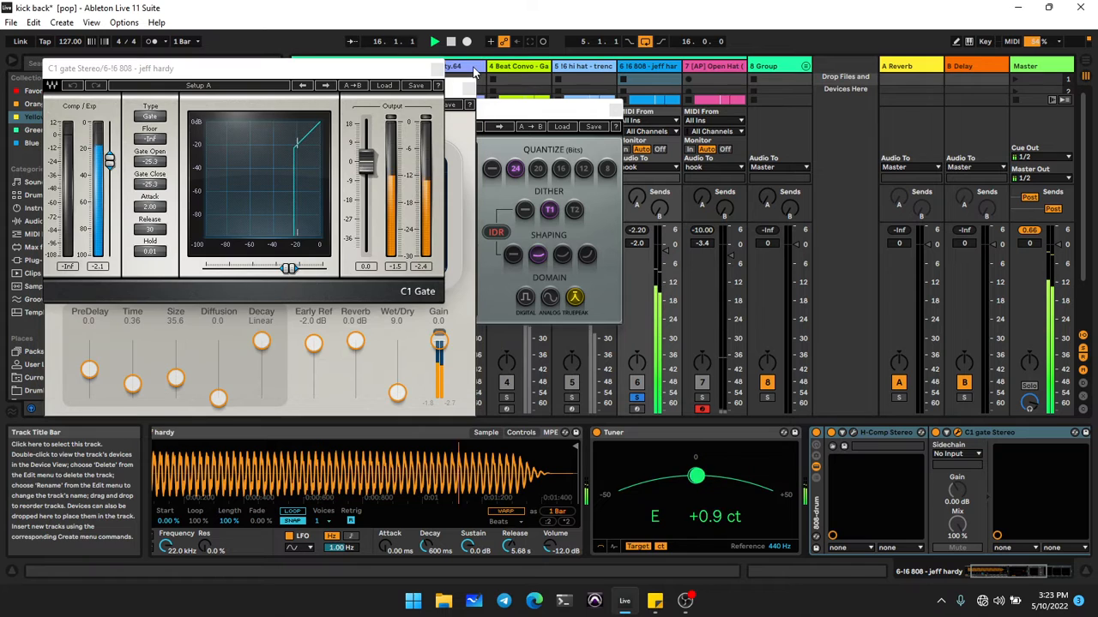
# Step: Raise the C1 Gate's open and close thresholds on the 808 to -20.3
pyautogui.click(294, 147)
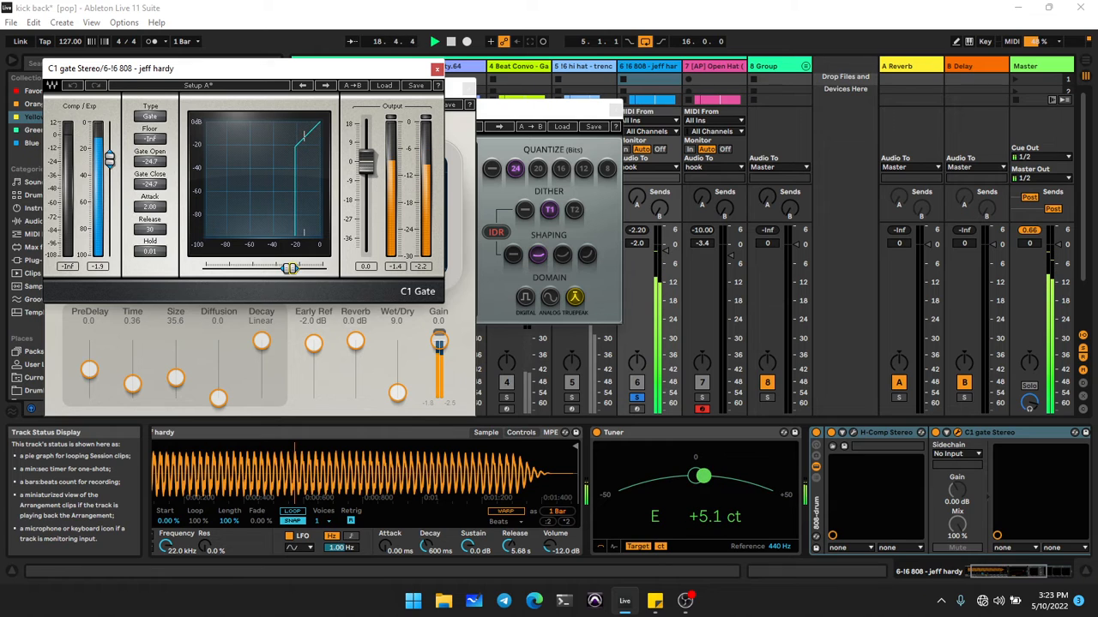
pyautogui.moveTo(295, 148); pyautogui.dragTo(299, 147)
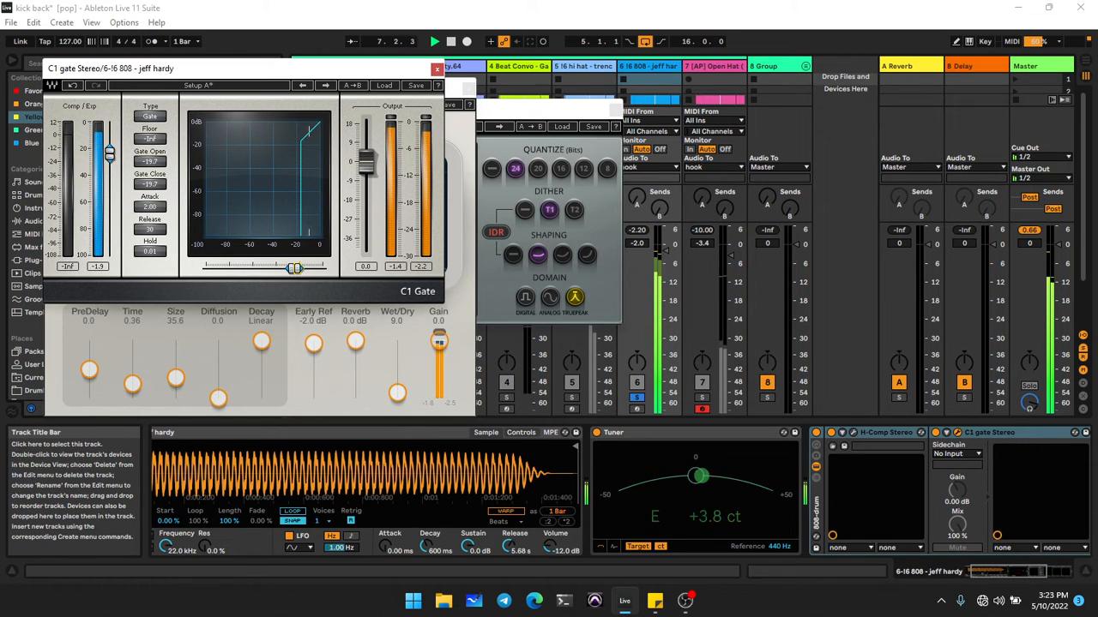
pyautogui.moveTo(300, 271); pyautogui.dragTo(297, 271)
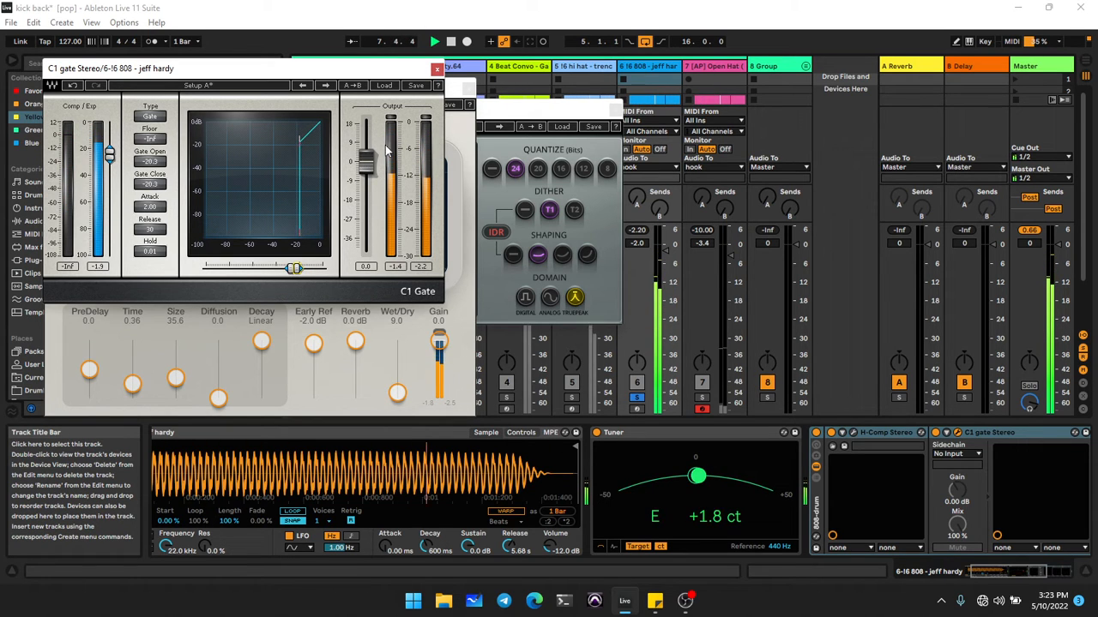
# Step: Close the C1 Gate window, solo the Beat Convo - Gat Snare track and delete its REQ 4 Stereo device
pyautogui.click(437, 68)
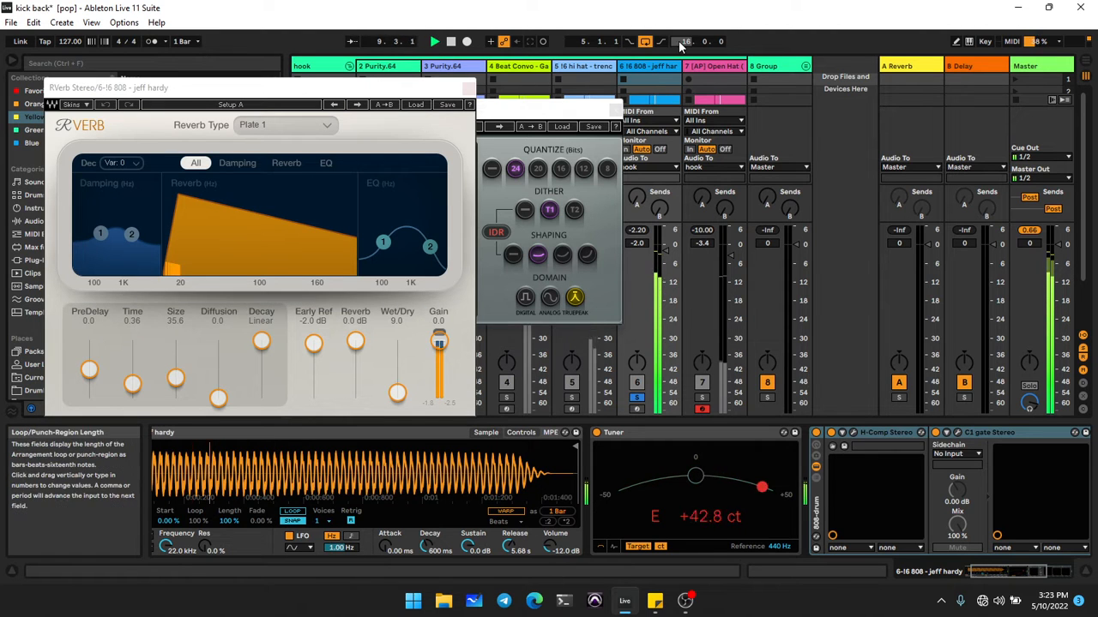
pyautogui.click(582, 66)
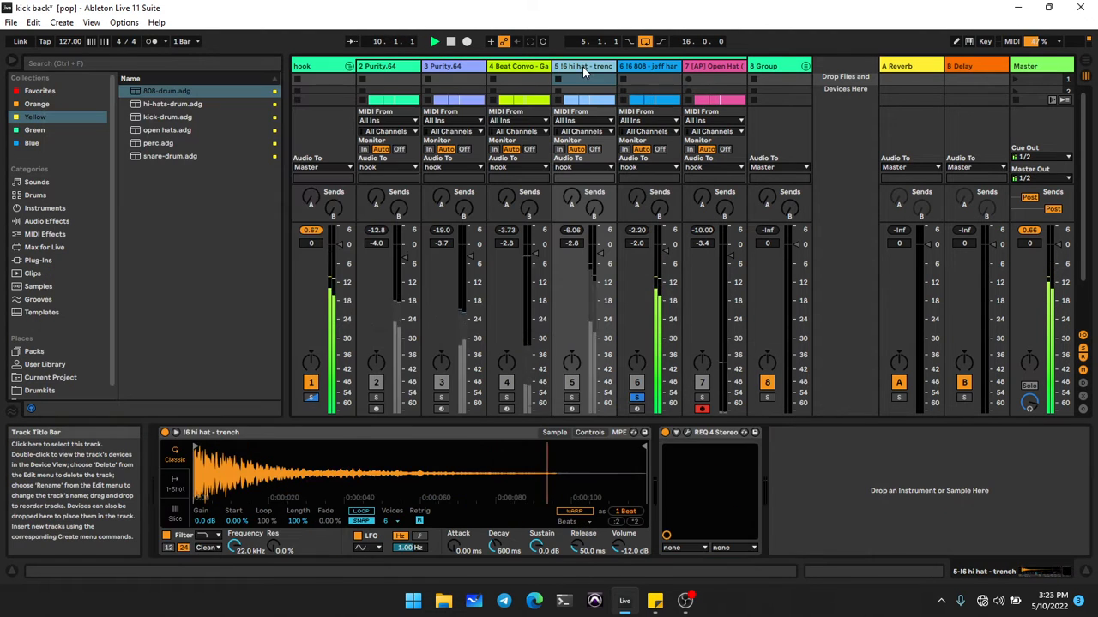
pyautogui.click(522, 66)
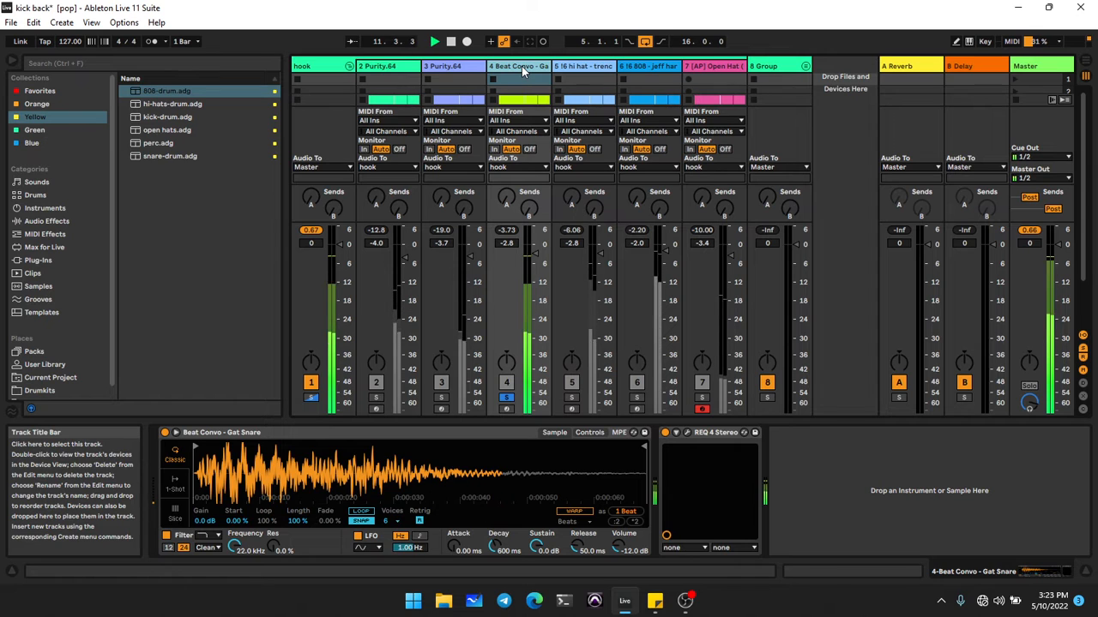
pyautogui.click(714, 436)
pyautogui.press('Delete')
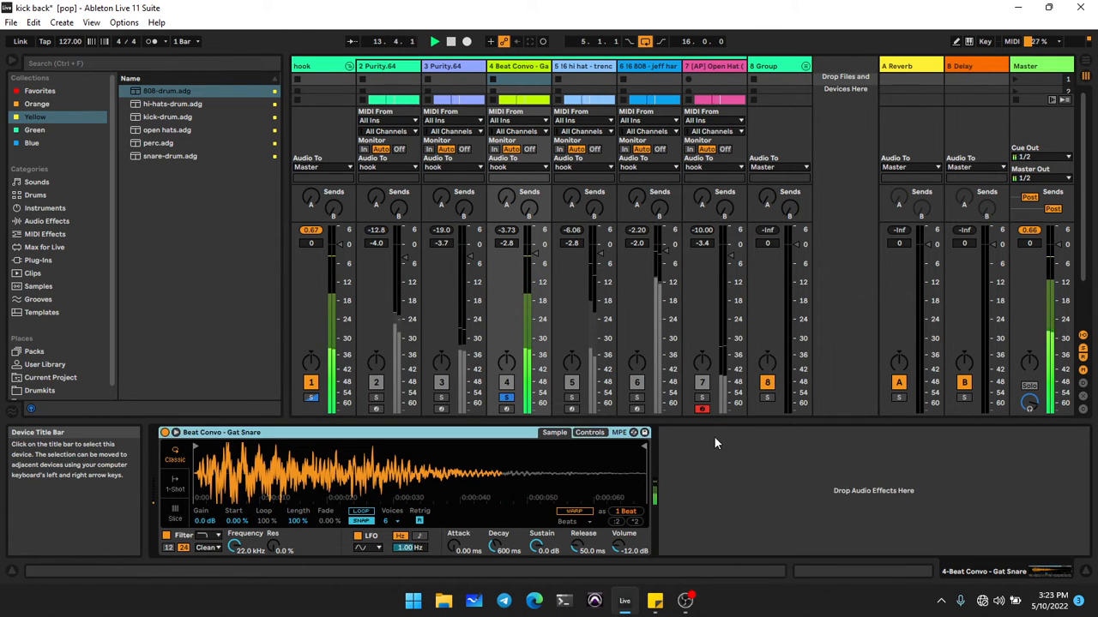
# Step: Load the snare-drum.adg rack onto the snare track, closing its plug-in windows, and reset the track's volume to 0 dB
pyautogui.click(183, 155)
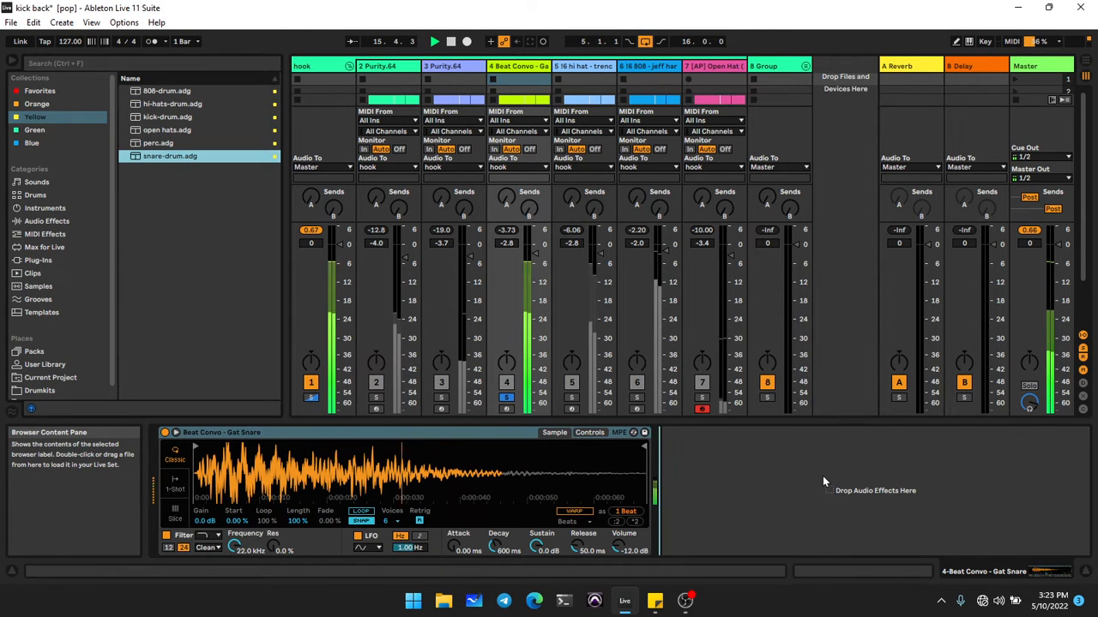
pyautogui.press('Return')
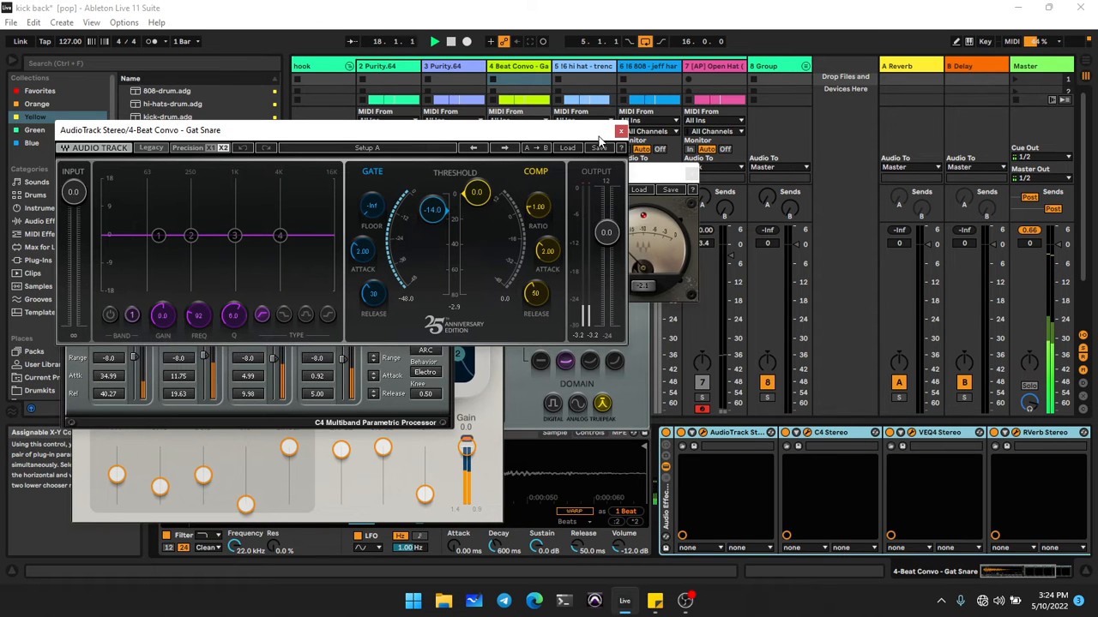
pyautogui.click(621, 134)
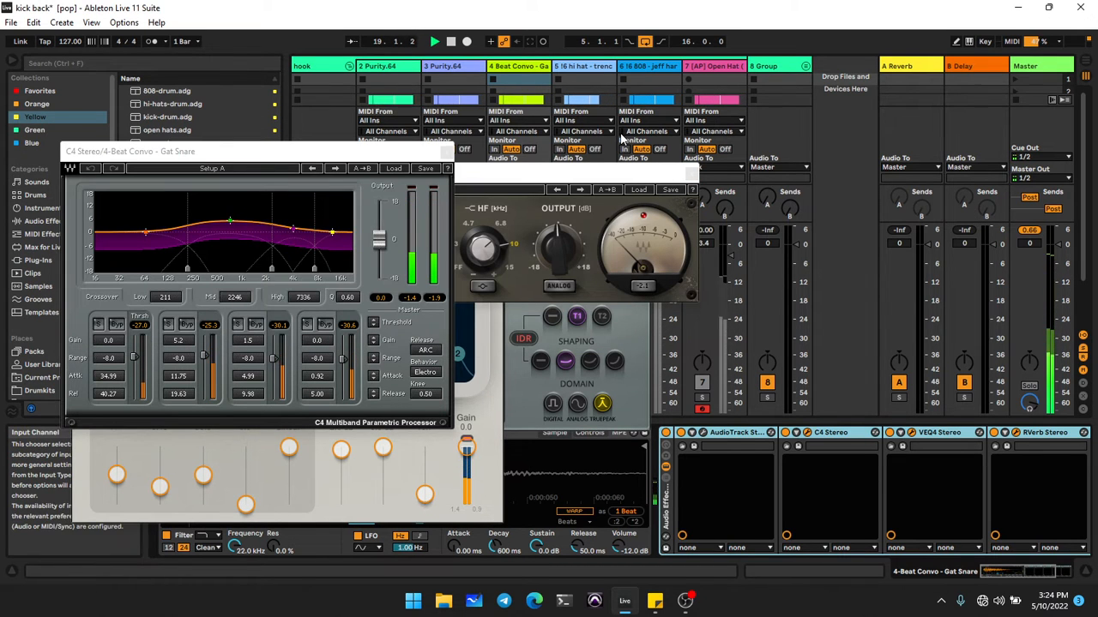
pyautogui.click(693, 175)
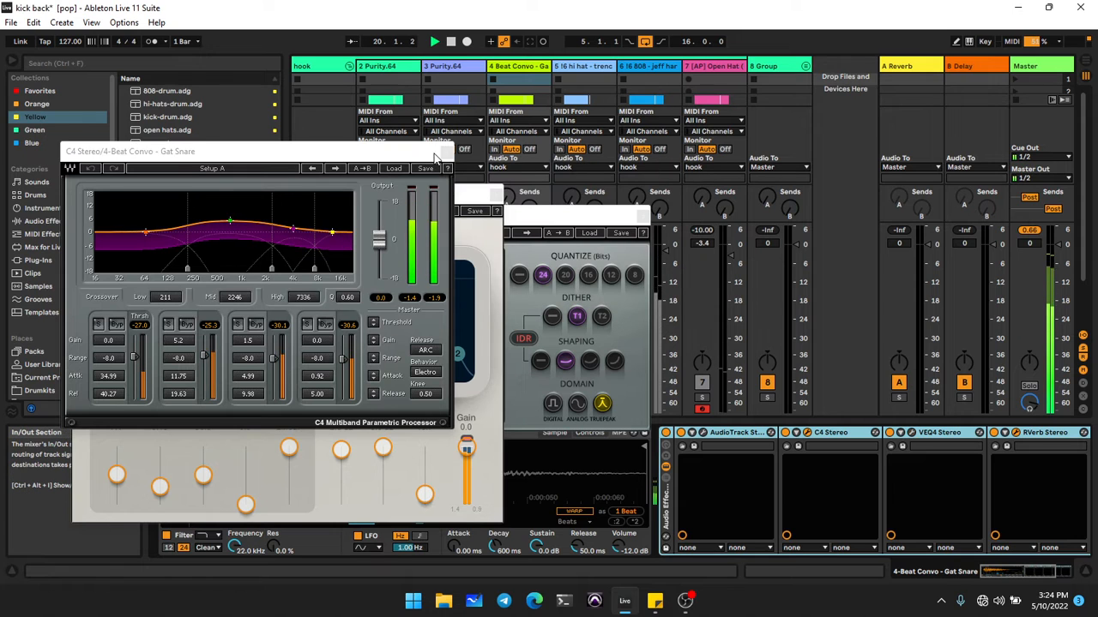
pyautogui.click(444, 153)
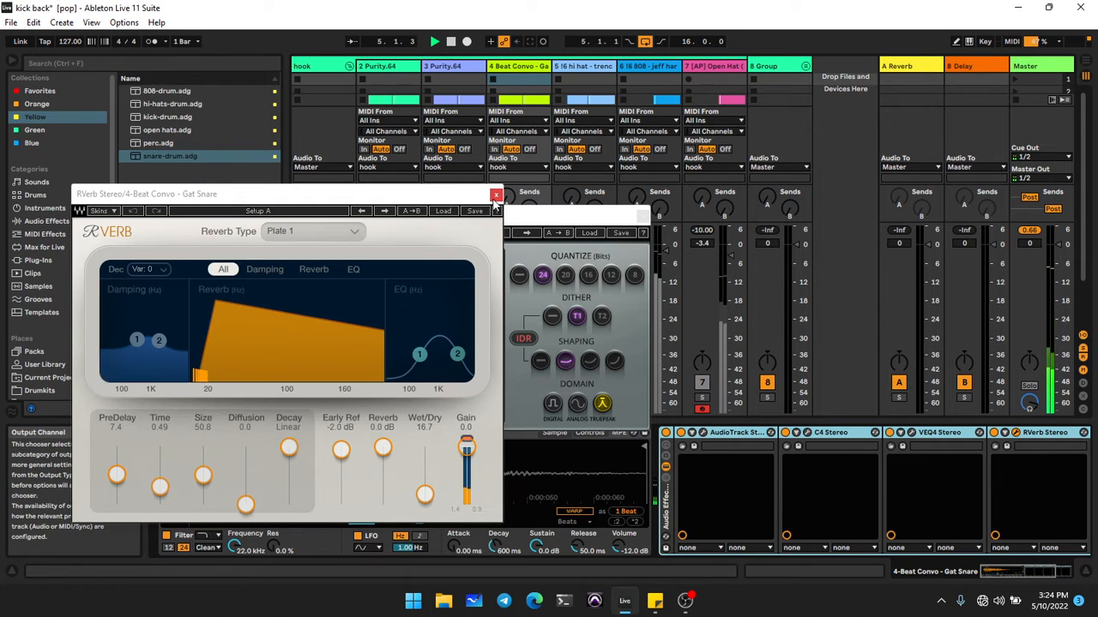
pyautogui.click(496, 194)
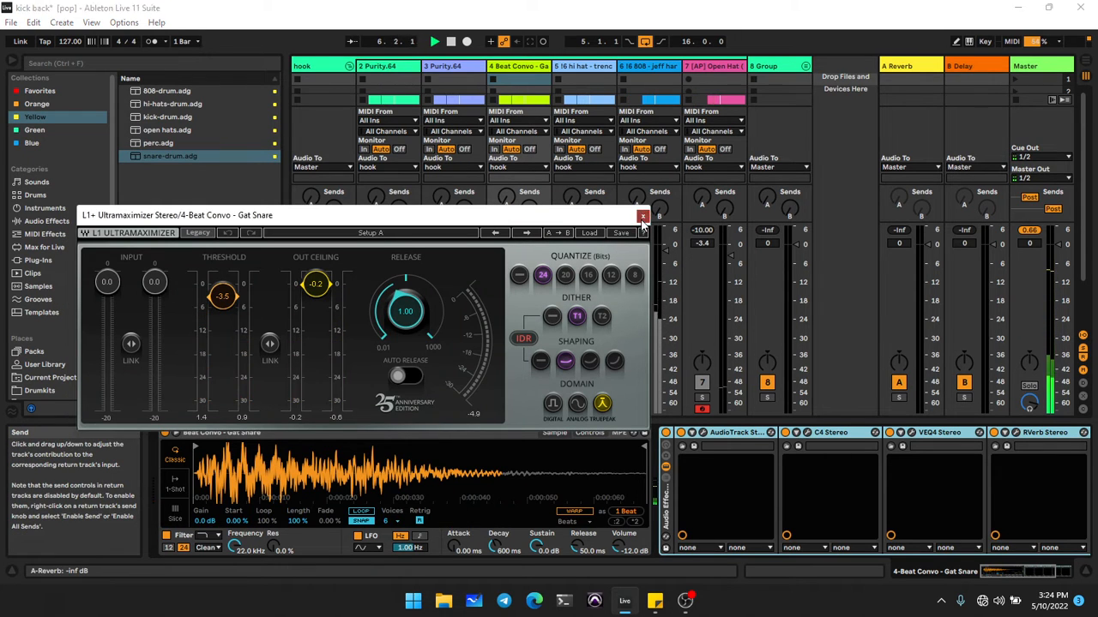
pyautogui.click(640, 219)
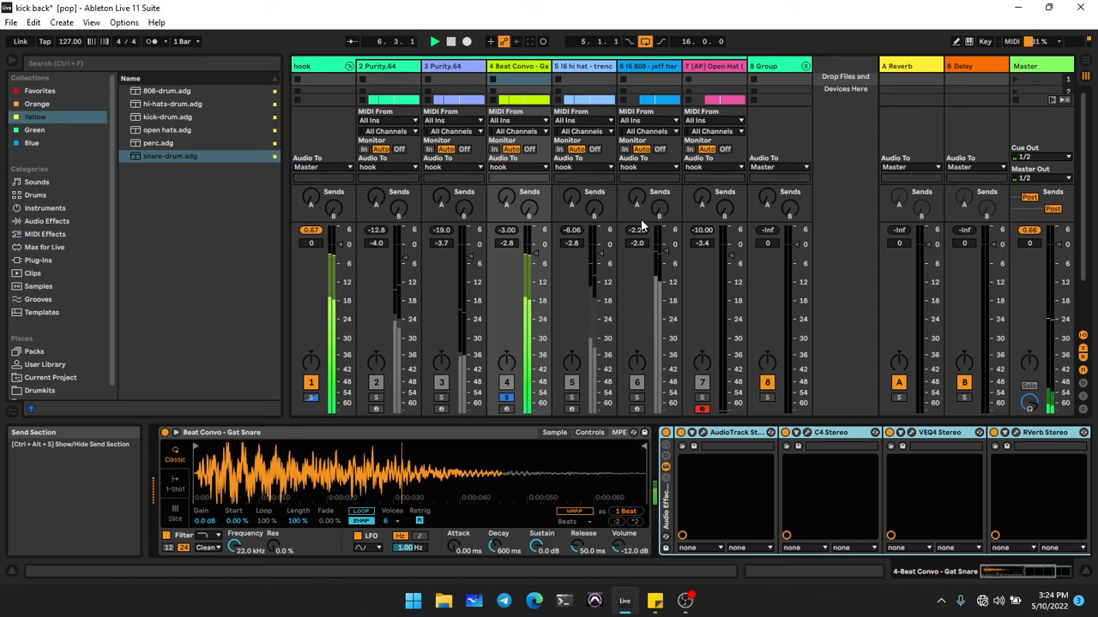
pyautogui.doubleClick(535, 255)
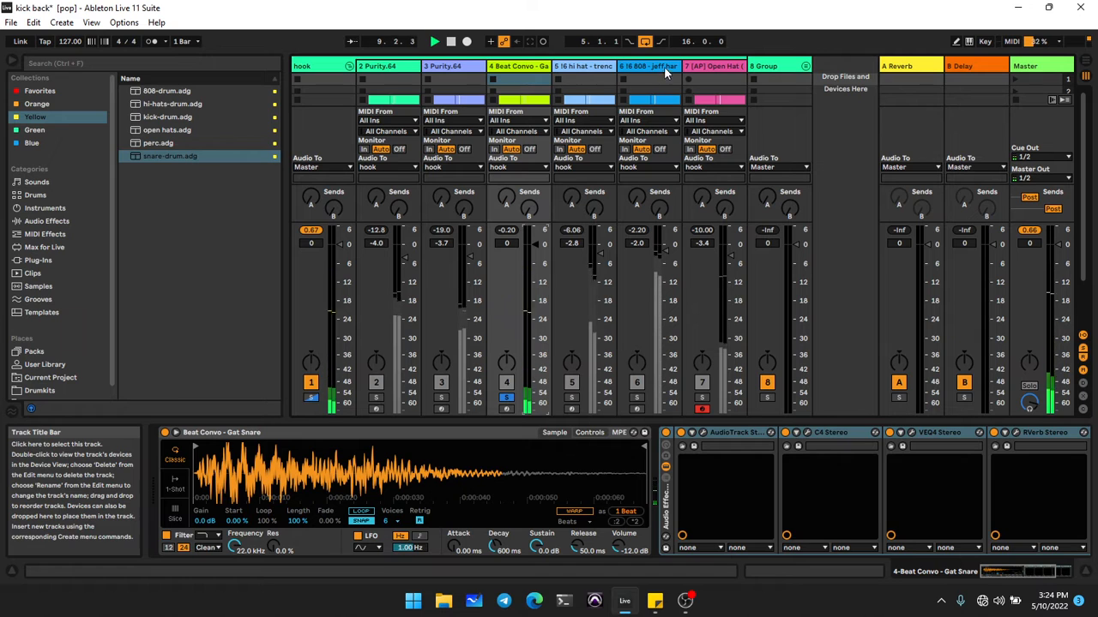
# Step: Solo the Open Hat track and replace its REQ 4 Stereo device with the open hats.adg rack from the Yellow collection
pyautogui.click(715, 64)
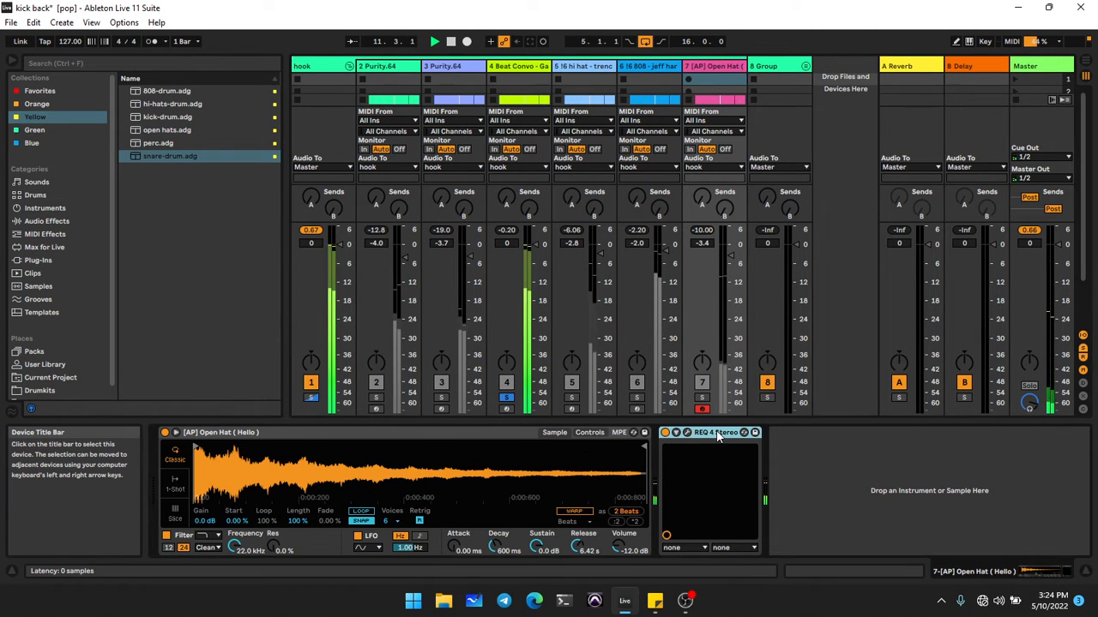
pyautogui.press('Delete')
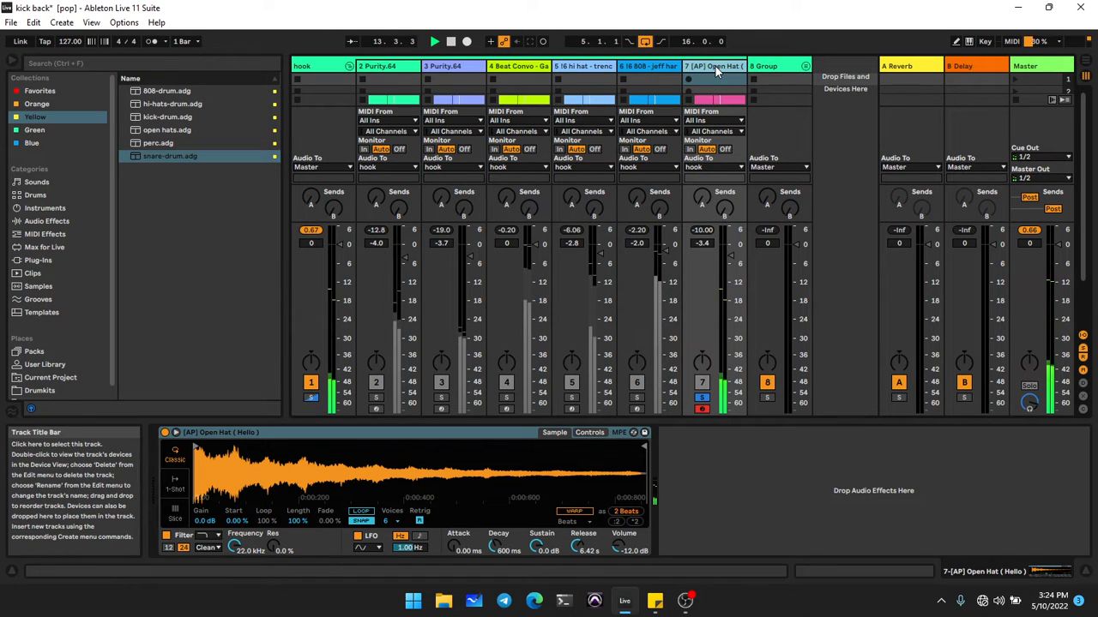
pyautogui.doubleClick(161, 131)
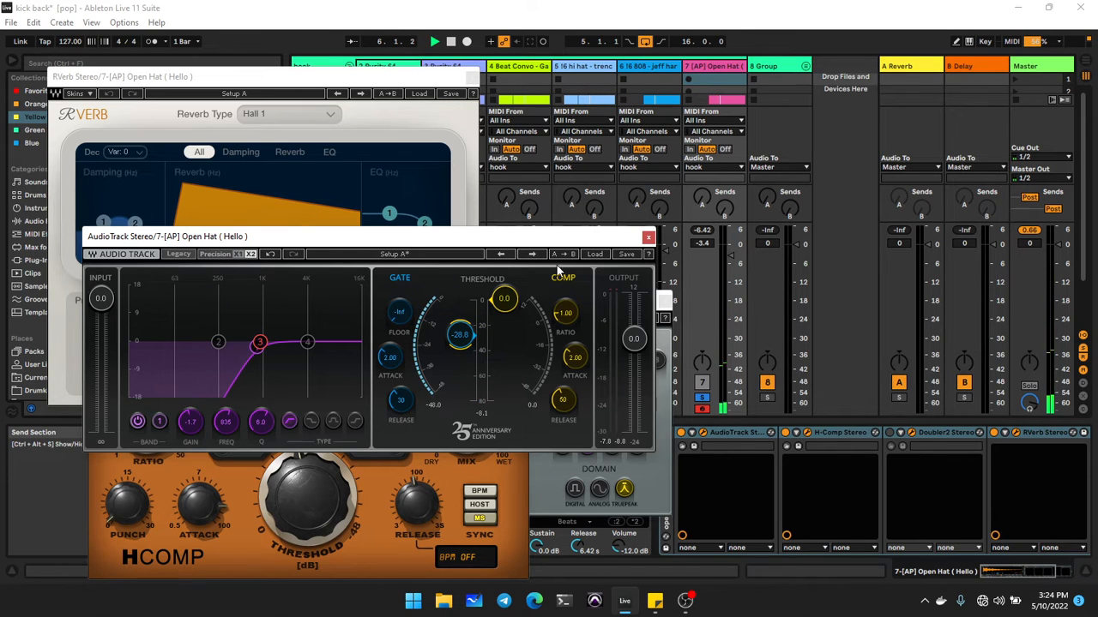
pyautogui.click(647, 239)
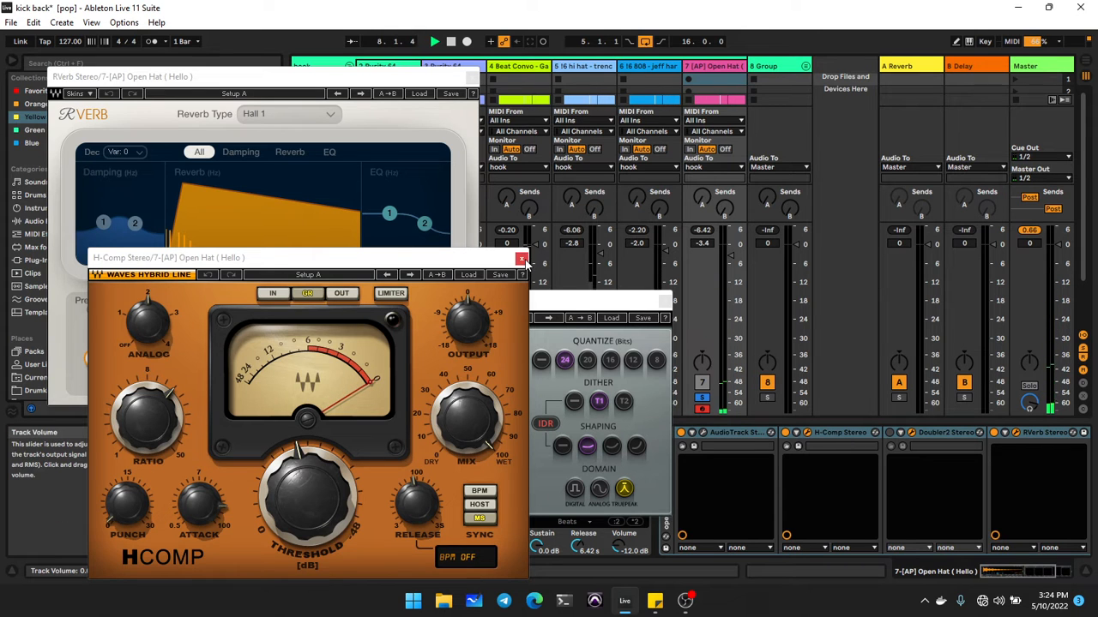
pyautogui.click(520, 257)
pyautogui.click(471, 75)
pyautogui.click(471, 74)
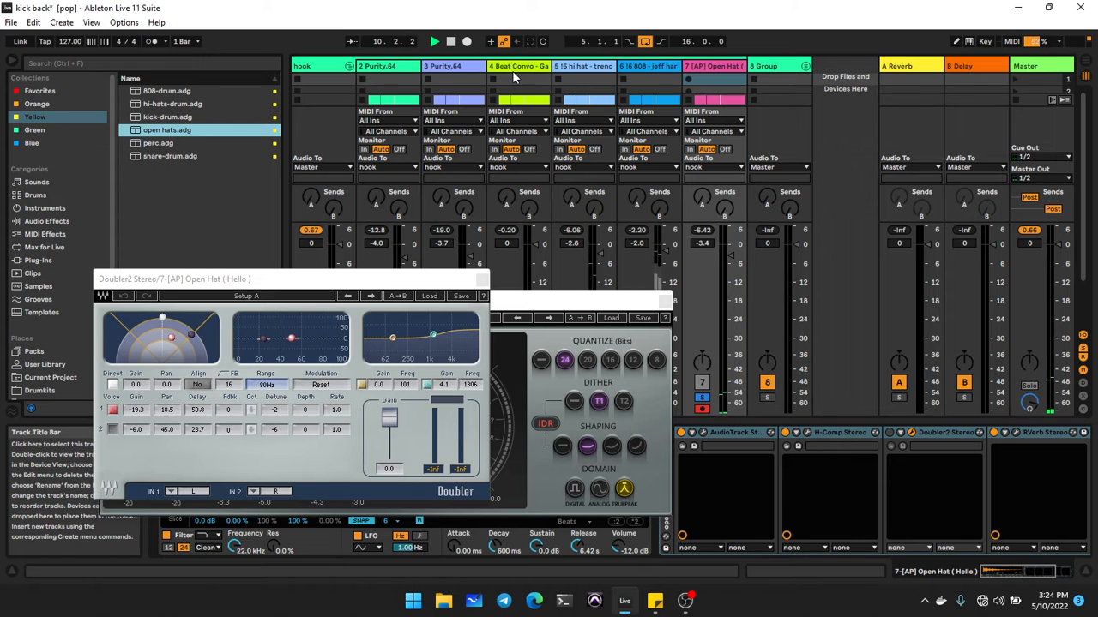
# Step: Solo Purity.64 track 2 and replace its REQ 4 Stereo device with FabFilter Pro-Q 3 from the Favorites collection
pyautogui.click(386, 64)
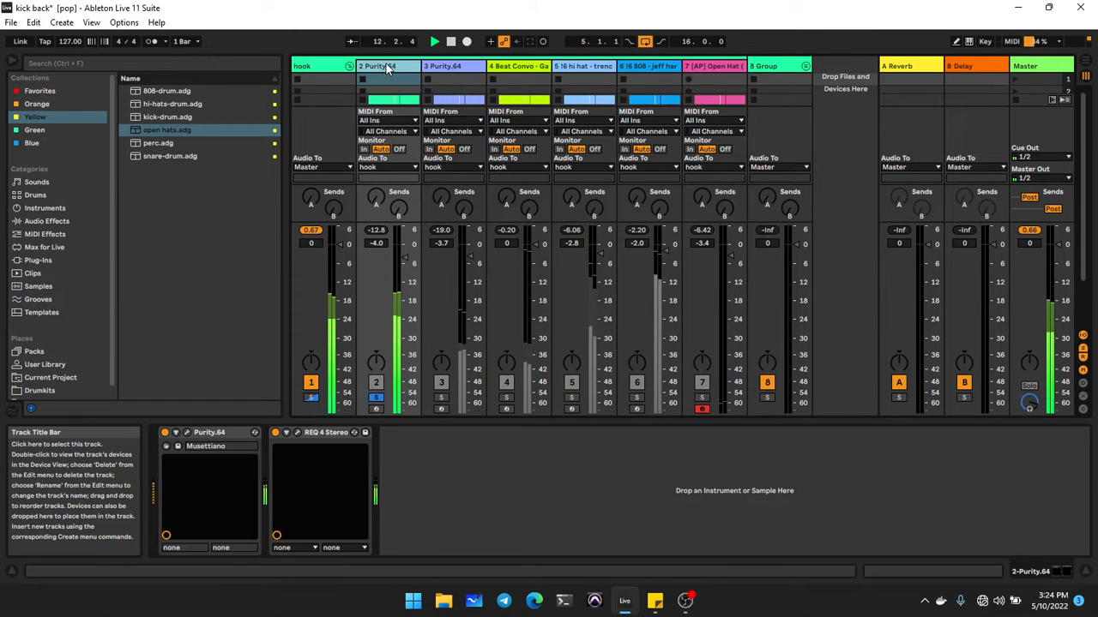
pyautogui.click(330, 435)
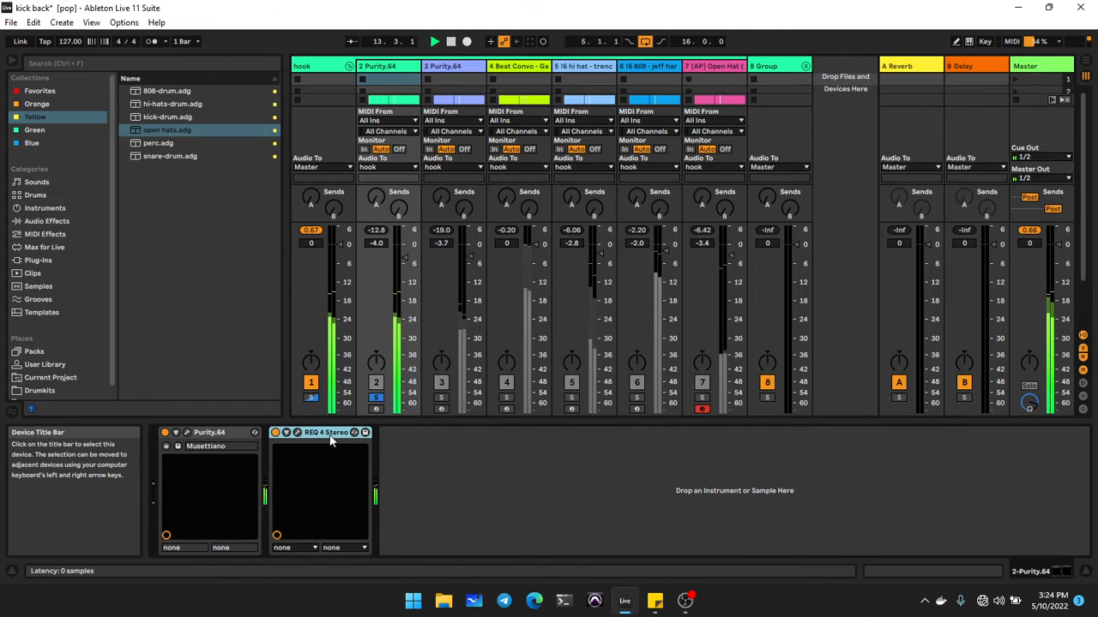
pyautogui.press('Delete')
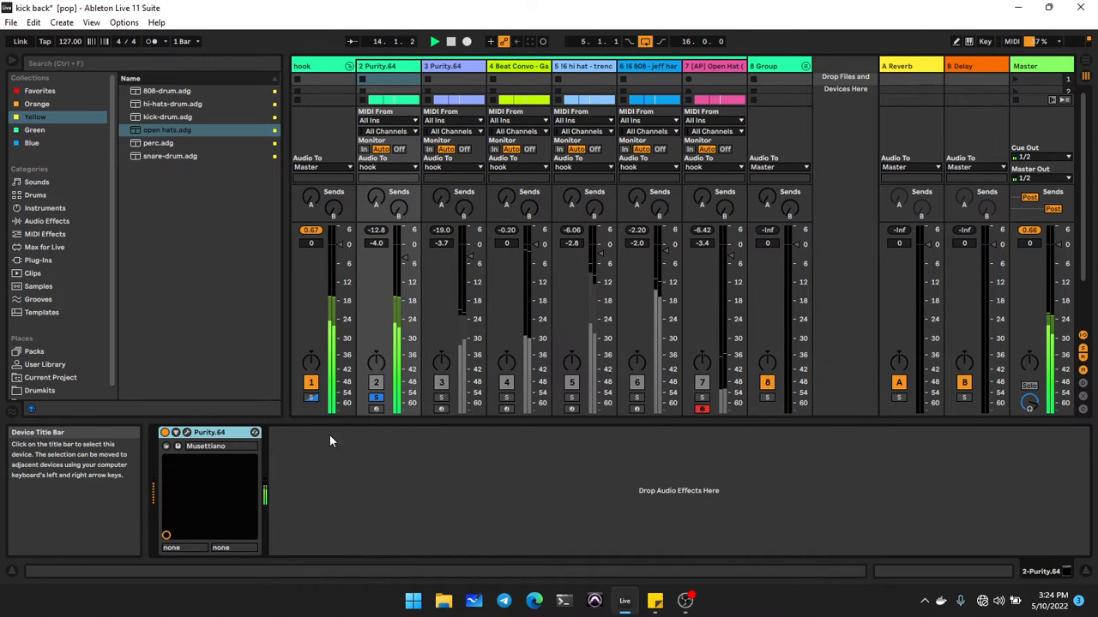
pyautogui.click(63, 91)
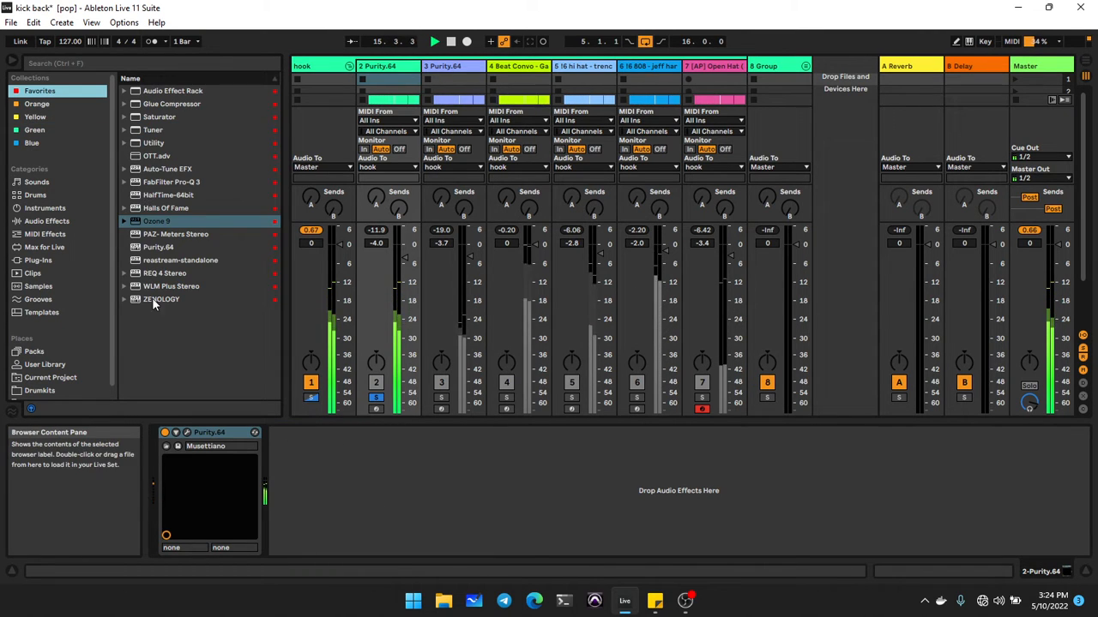
pyautogui.doubleClick(169, 183)
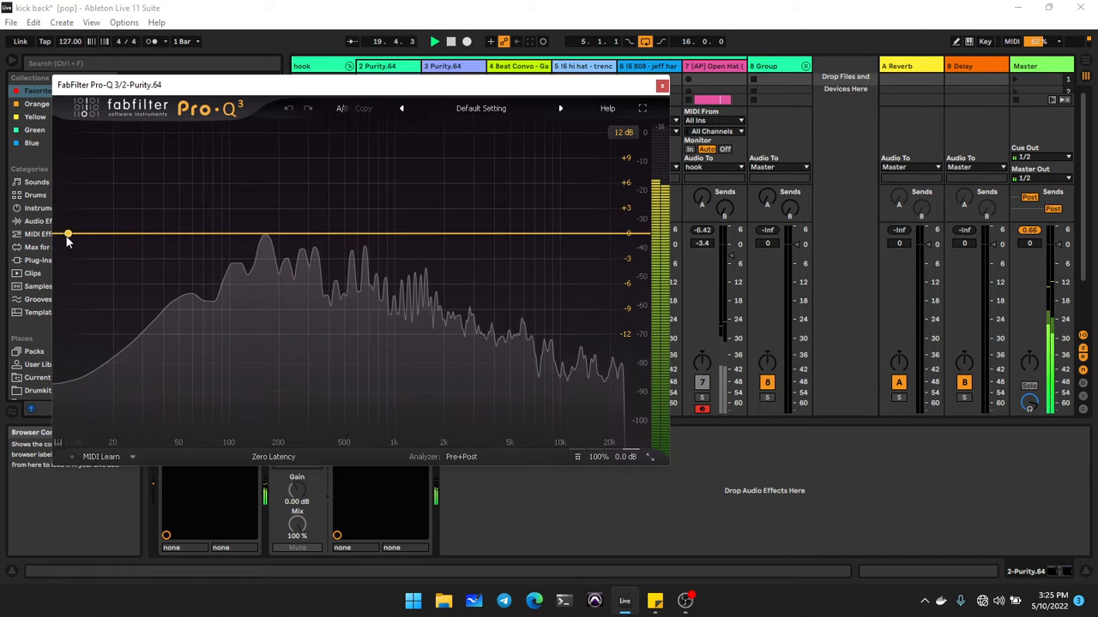
# Step: Add a low cut band in track 2's Pro-Q 3 with a 36 dB/oct slope at about 81 Hz
pyautogui.click(62, 234)
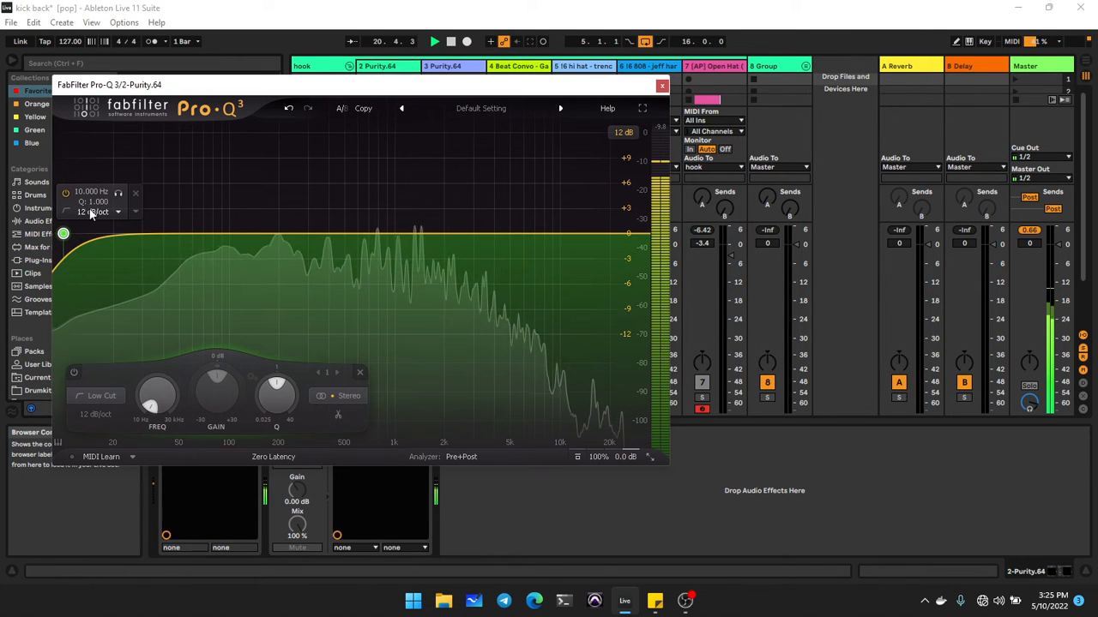
pyautogui.click(92, 212)
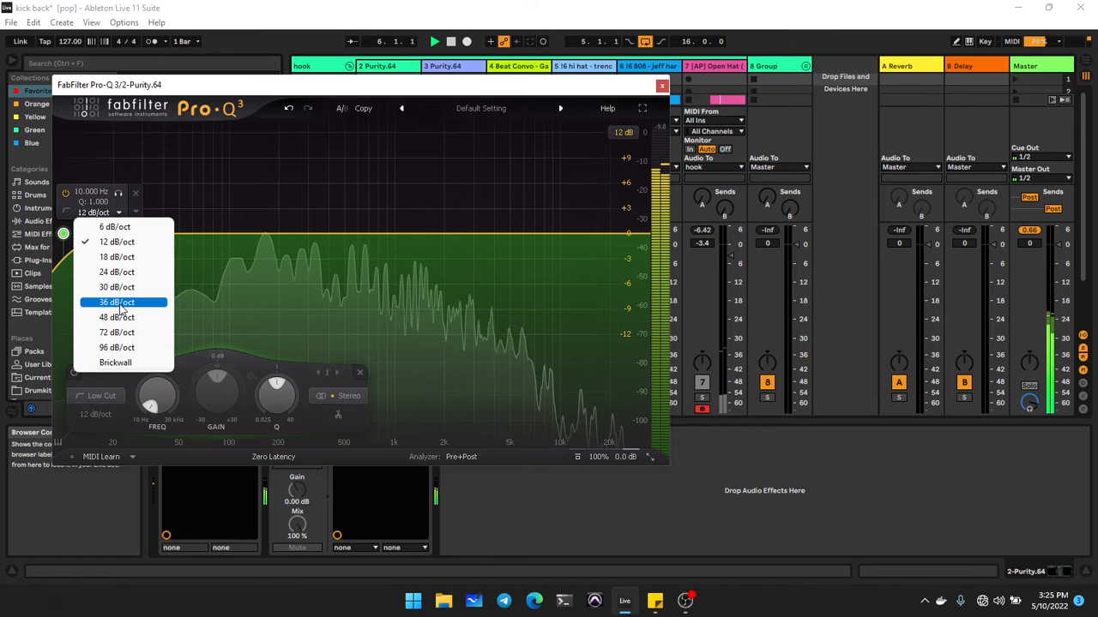
pyautogui.click(120, 305)
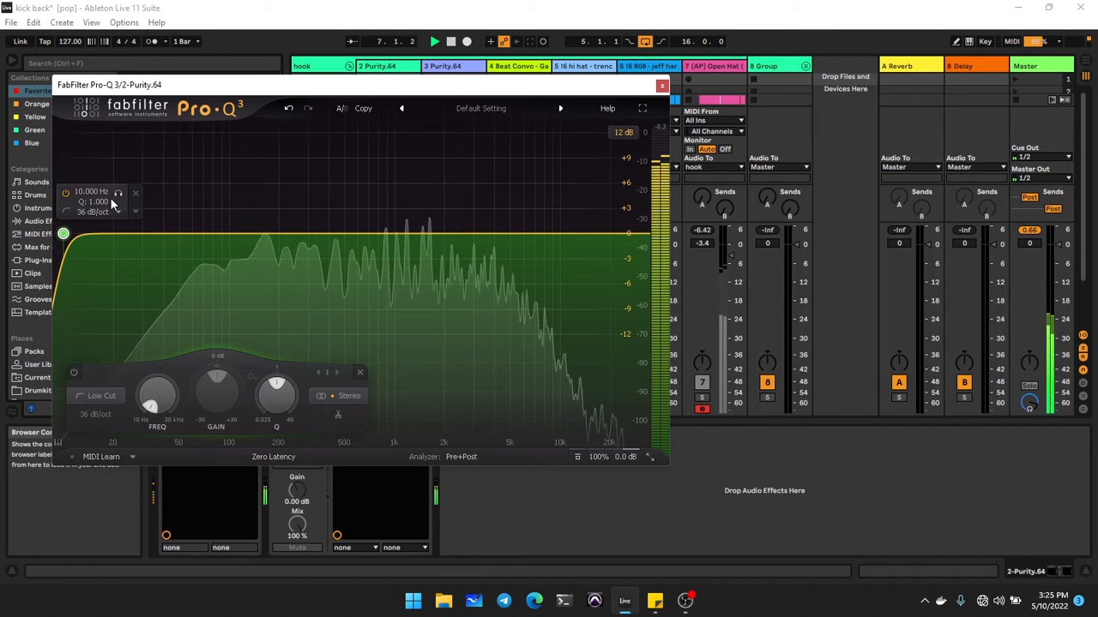
pyautogui.moveTo(112, 203); pyautogui.dragTo(270, 205)
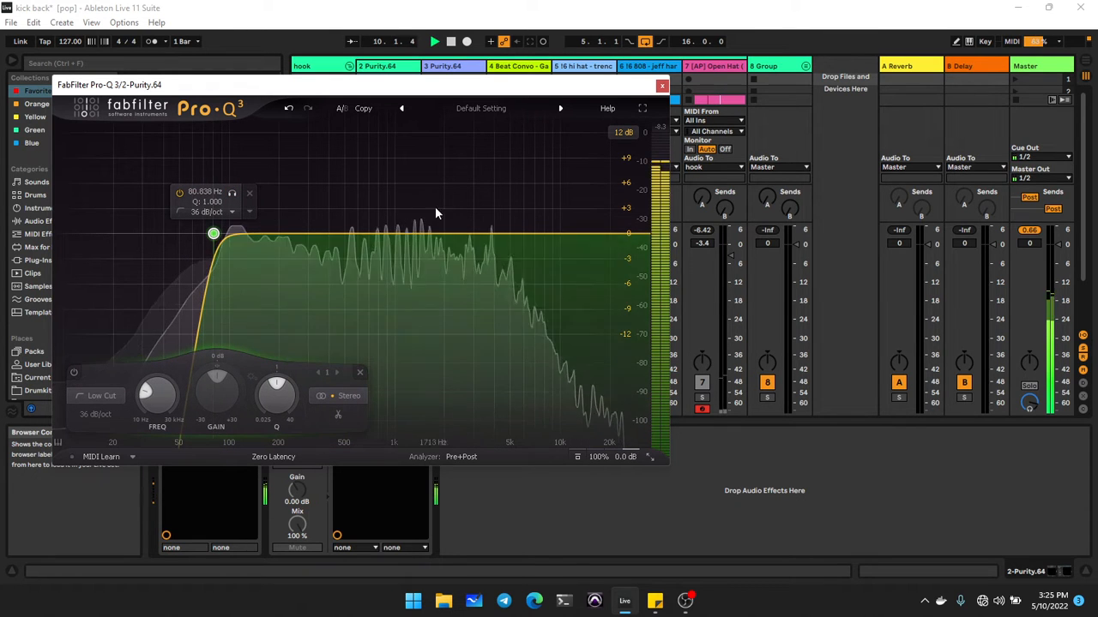
# Step: Add a high shelf band in track 2's Pro-Q 3 at about 3500 Hz with about +2.9 dB gain, and close the equalizer
pyautogui.click(472, 230)
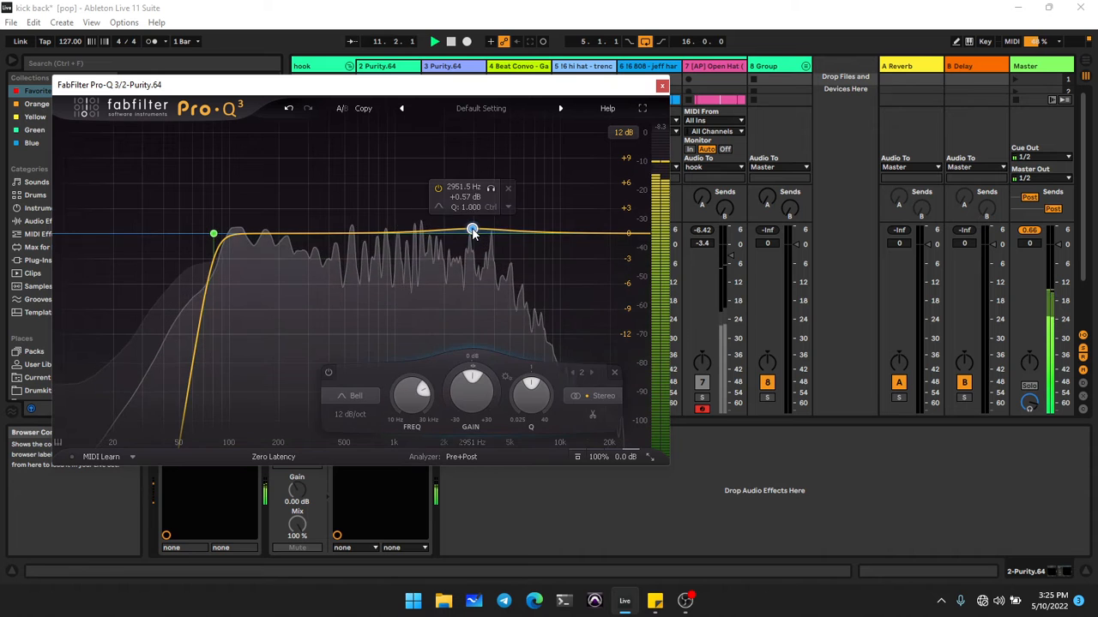
pyautogui.moveTo(450, 206)
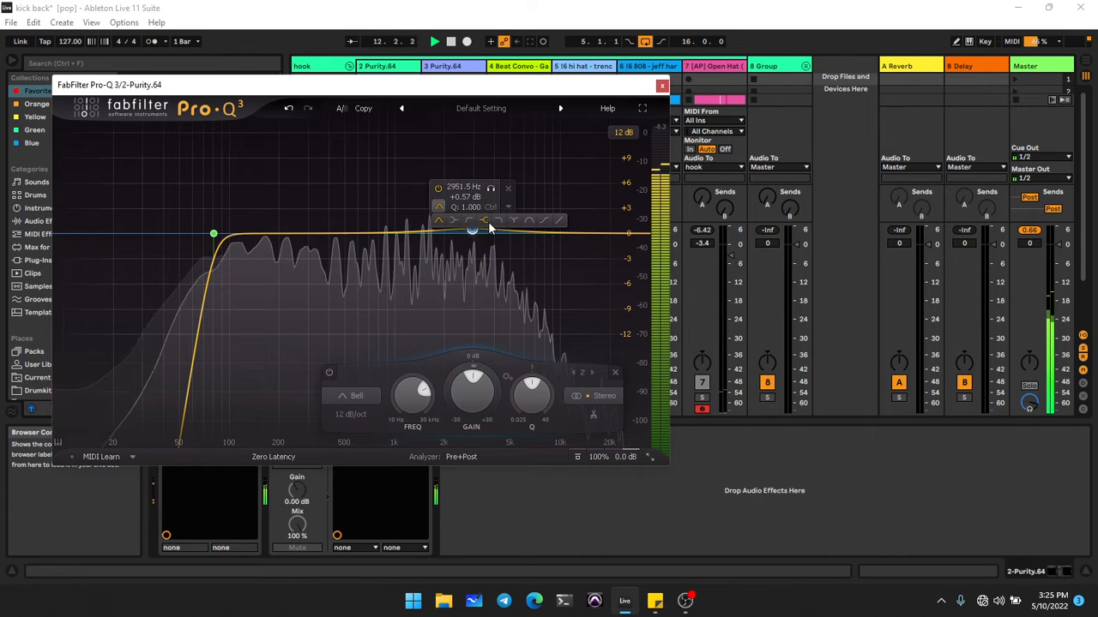
pyautogui.click(485, 221)
pyautogui.moveTo(472, 231)
pyautogui.mouseDown()
pyautogui.moveTo(459, 215)
pyautogui.moveTo(481, 214)
pyautogui.mouseUp()
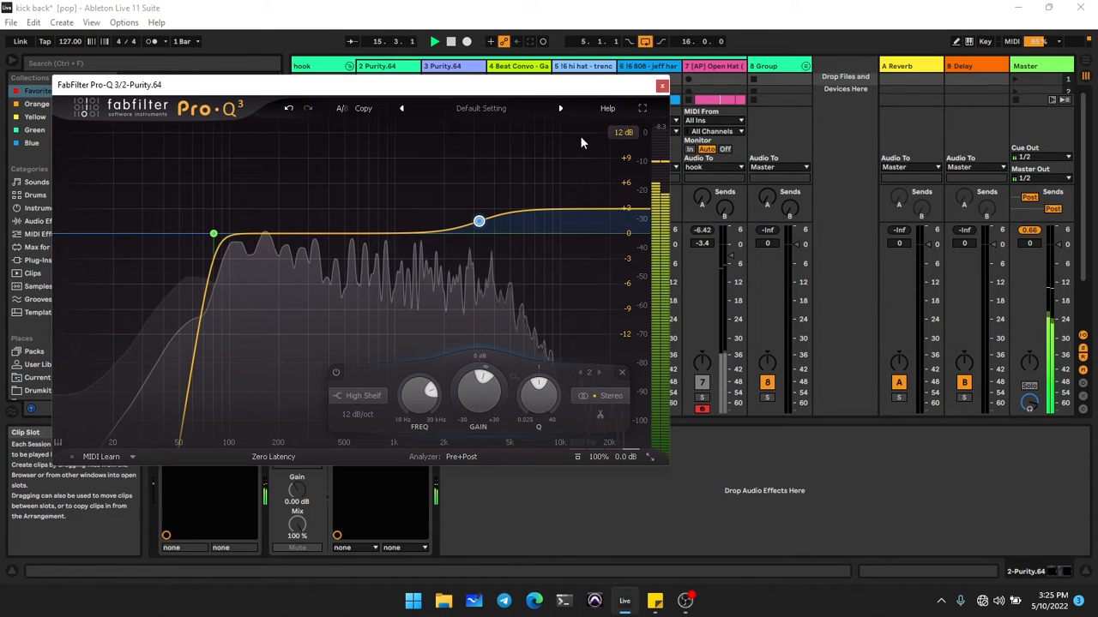
pyautogui.moveTo(478, 221); pyautogui.dragTo(483, 222)
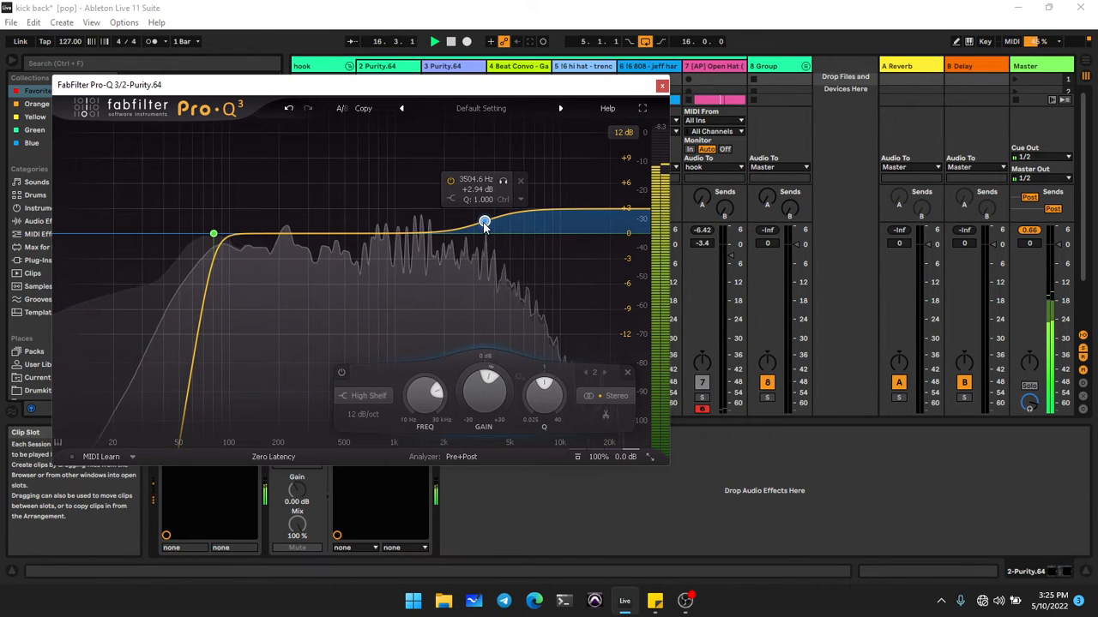
pyautogui.click(661, 85)
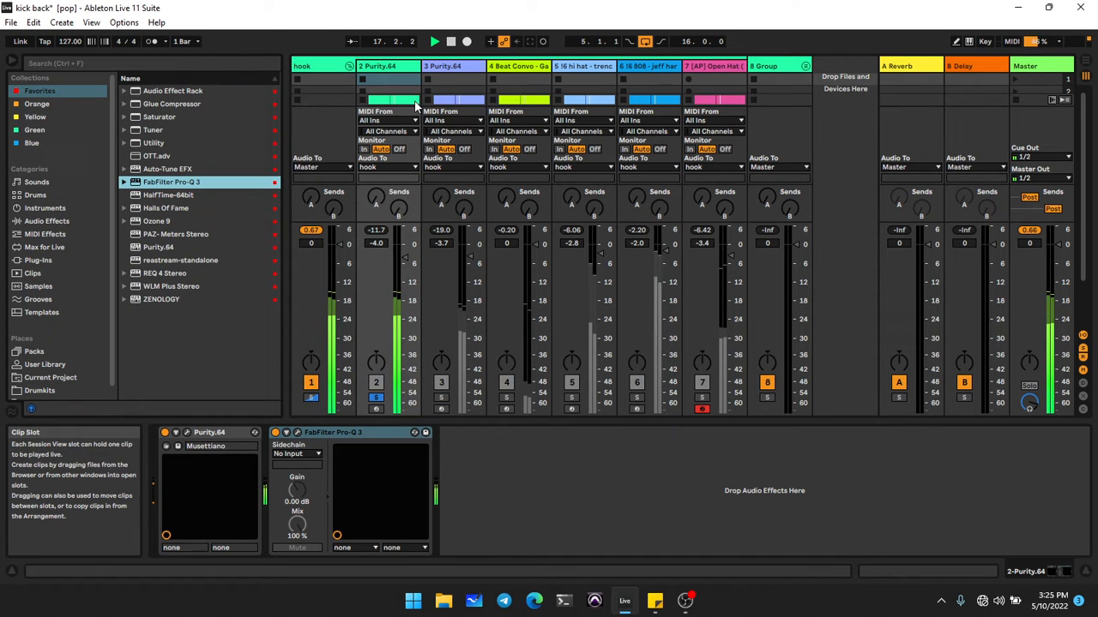
# Step: Solo Purity.64 track 3 and replace its REQ 4 Stereo device with FabFilter Pro-Q 3
pyautogui.click(446, 64)
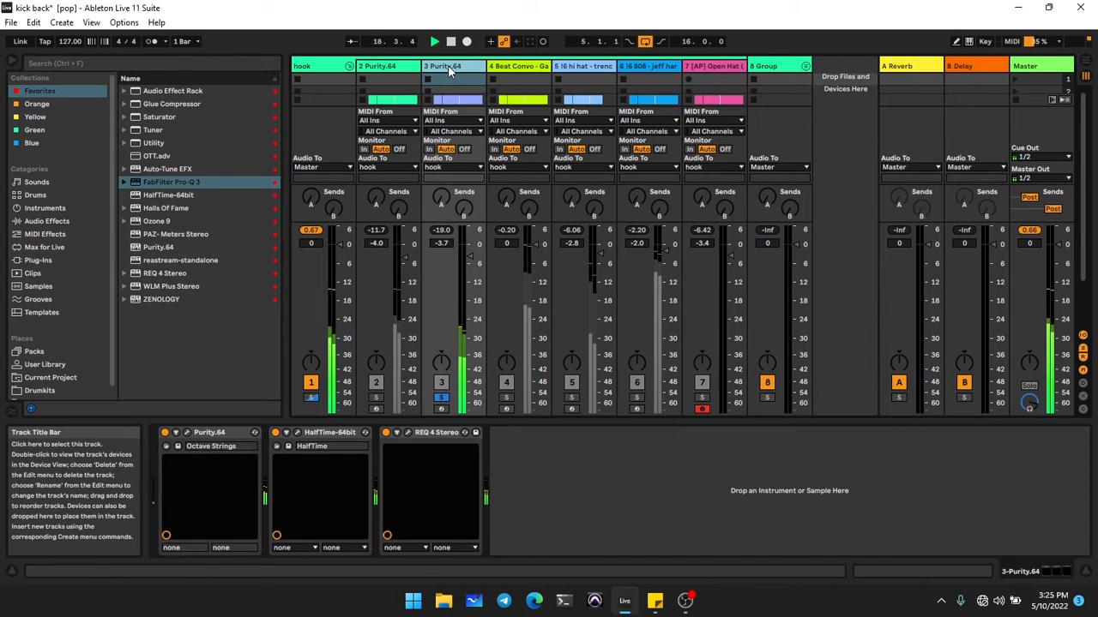
pyautogui.click(422, 436)
pyautogui.press('Delete')
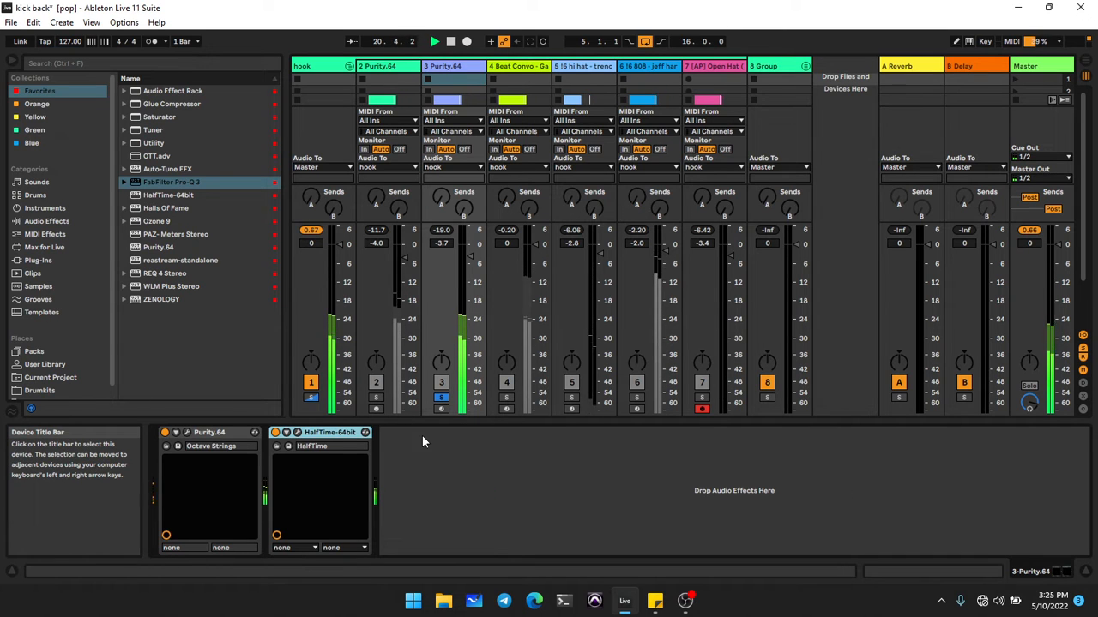
pyautogui.doubleClick(190, 186)
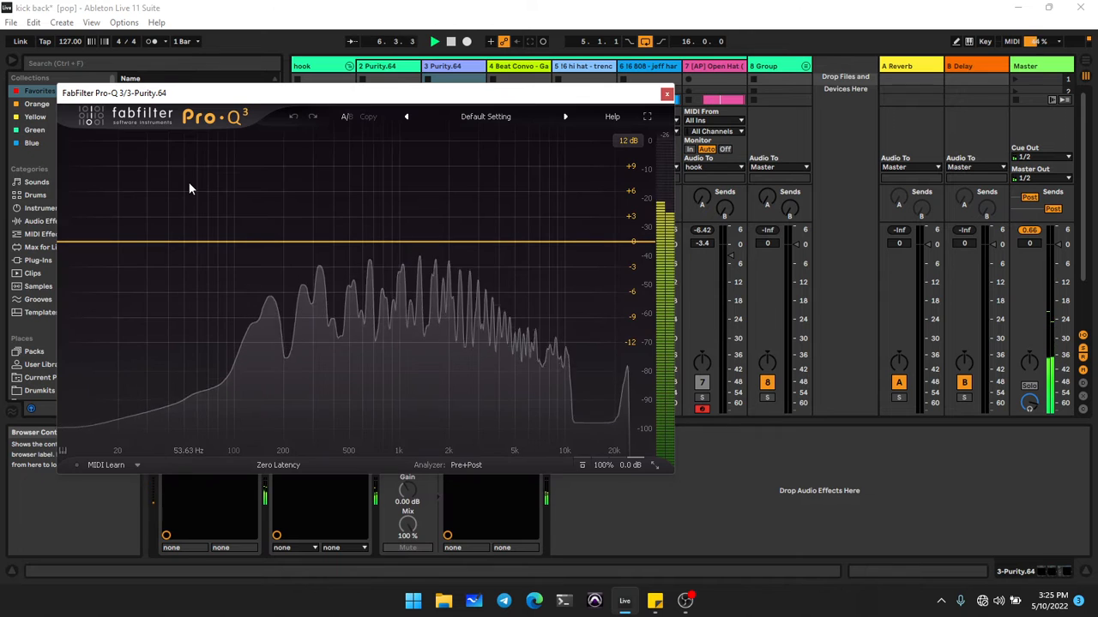
# Step: Add a low cut band in track 3's Pro-Q 3 with a 30 dB/oct slope at about 120 Hz
pyautogui.click(65, 243)
pyautogui.click(100, 221)
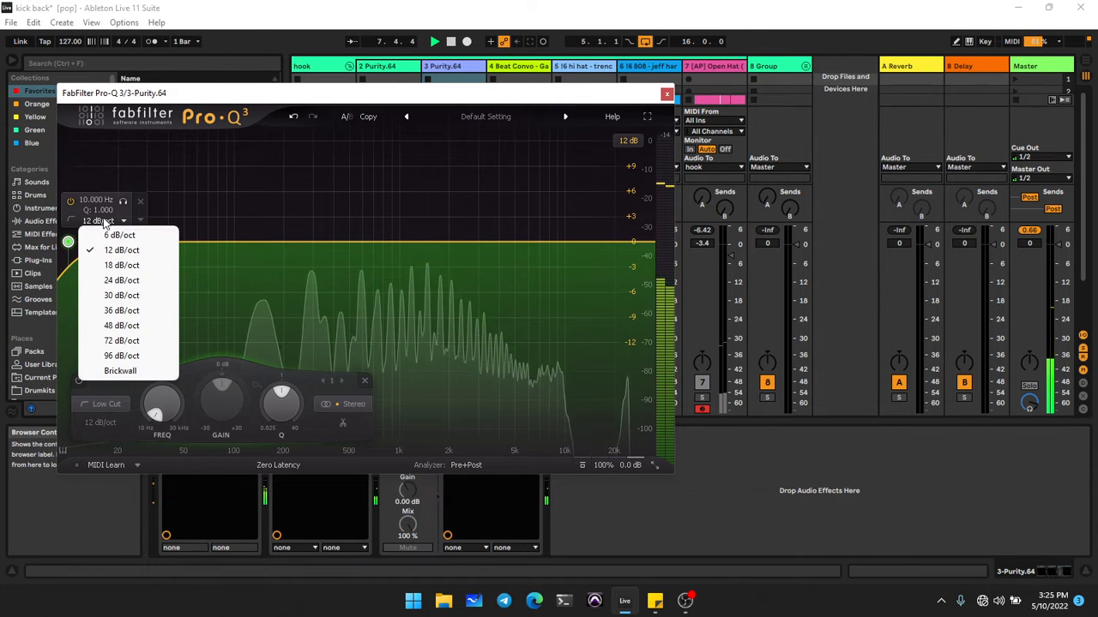
pyautogui.click(112, 289)
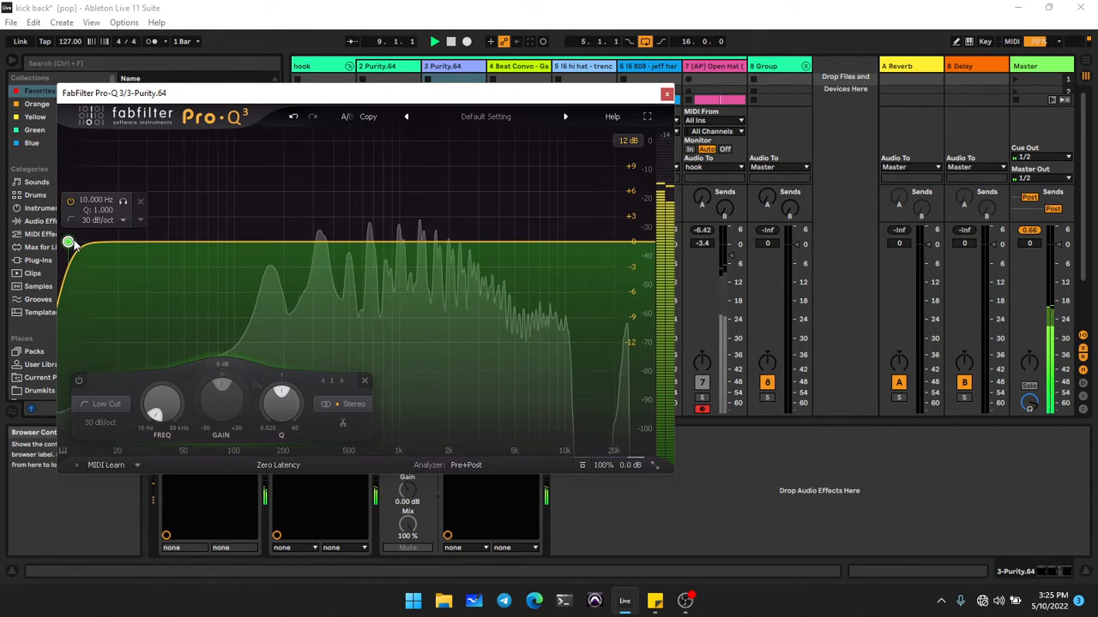
pyautogui.moveTo(68, 243); pyautogui.dragTo(265, 242)
pyautogui.moveTo(323, 215)
pyautogui.mouseDown()
pyautogui.moveTo(339, 213)
pyautogui.moveTo(289, 215)
pyautogui.moveTo(305, 216)
pyautogui.mouseUp()
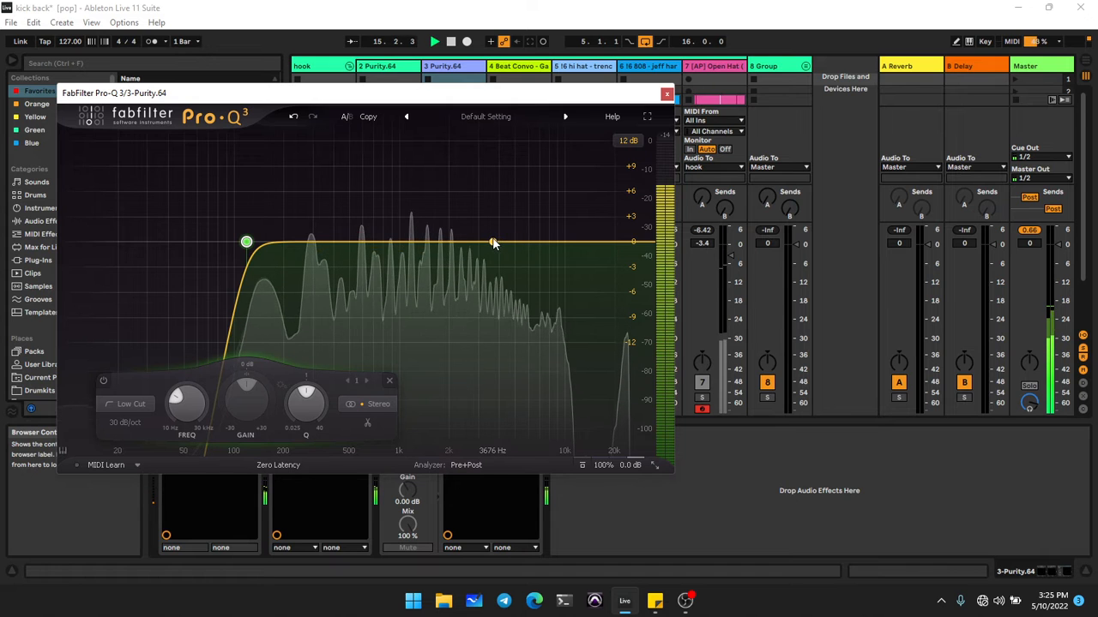
# Step: Add a 12 dB/oct high cut at about 6 kHz and a bell at about 1043 Hz with +2.12 dB gain and Q 1.615, then close the equalizer
pyautogui.click(649, 243)
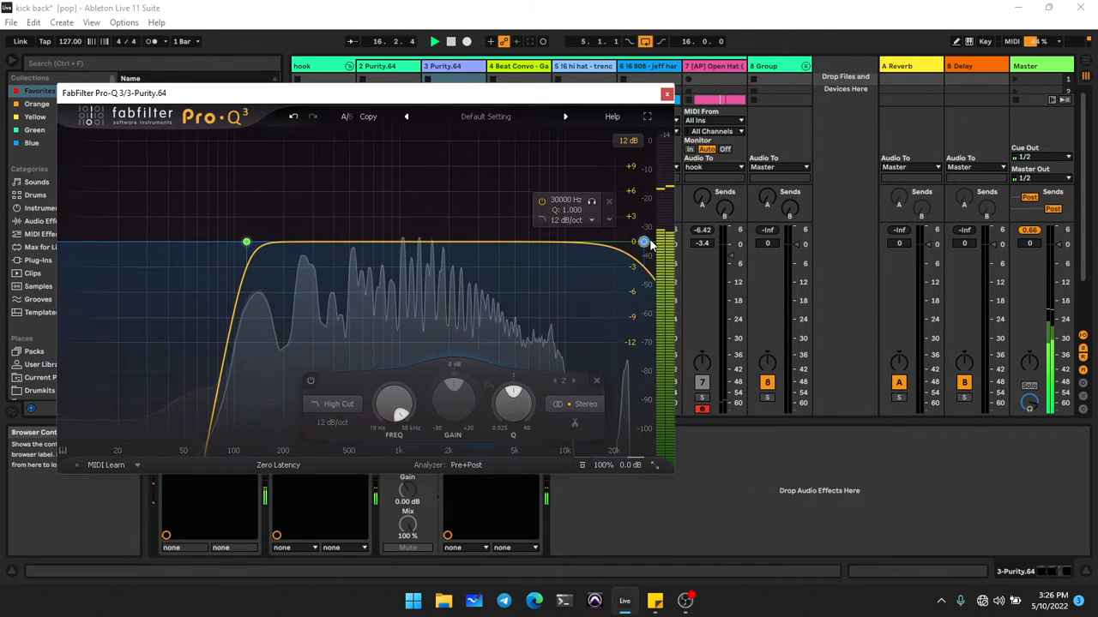
pyautogui.moveTo(649, 243); pyautogui.dragTo(529, 243)
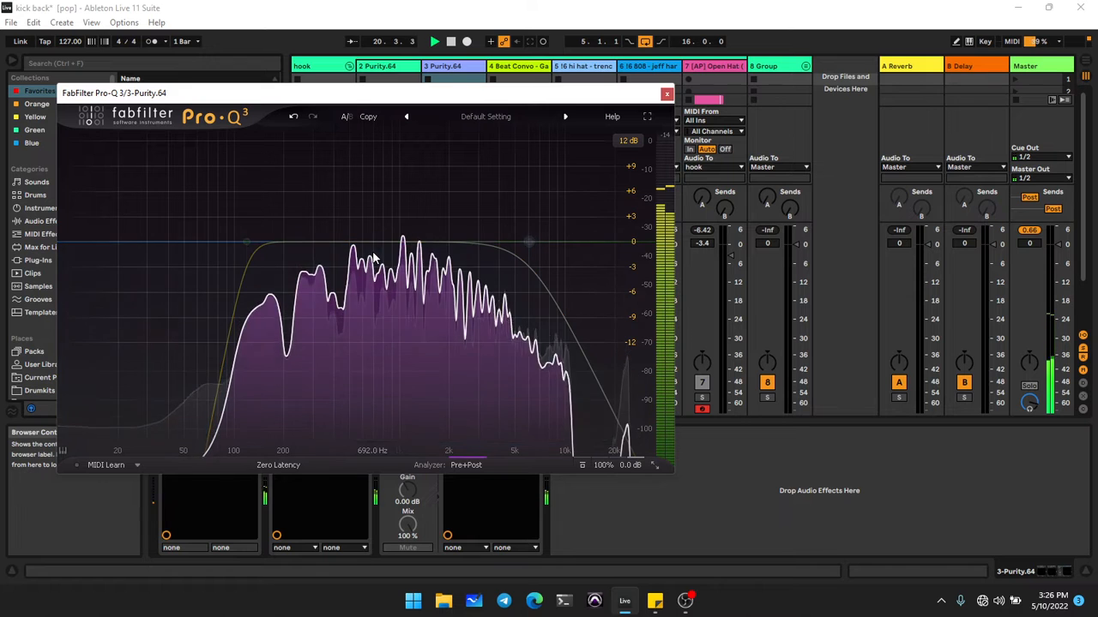
pyautogui.doubleClick(399, 241)
pyautogui.moveTo(400, 241); pyautogui.dragTo(403, 226)
pyautogui.scroll(1, 402, 227)
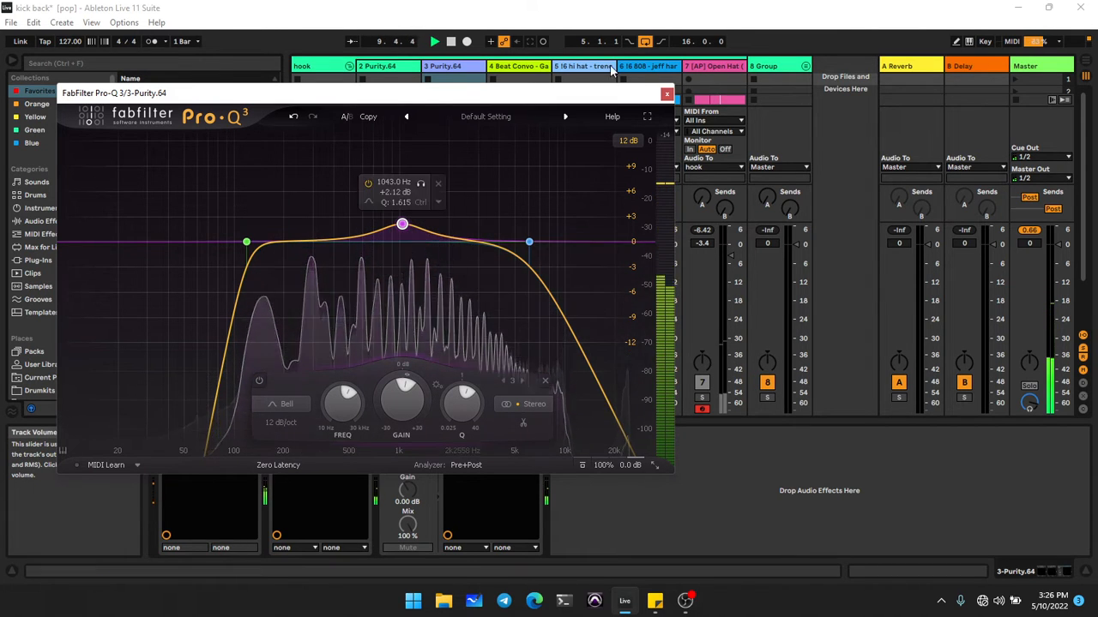
pyautogui.click(667, 95)
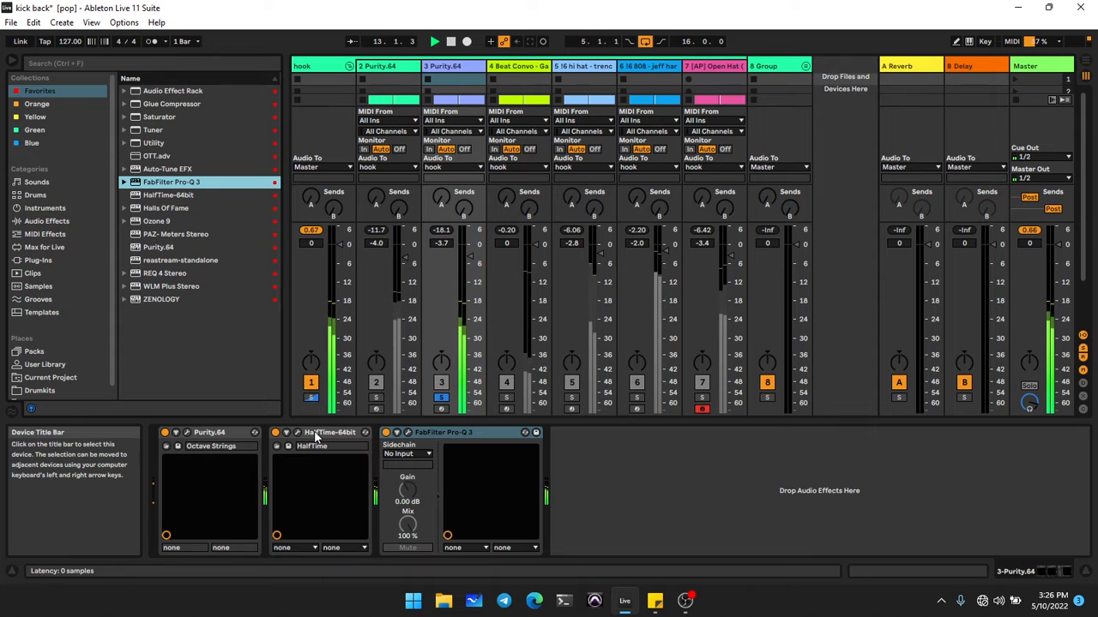
# Step: Bypass Pro-Q 3 on track 3 and add the Halls Of Fame reverb after it from the Favorites collection
pyautogui.click(386, 433)
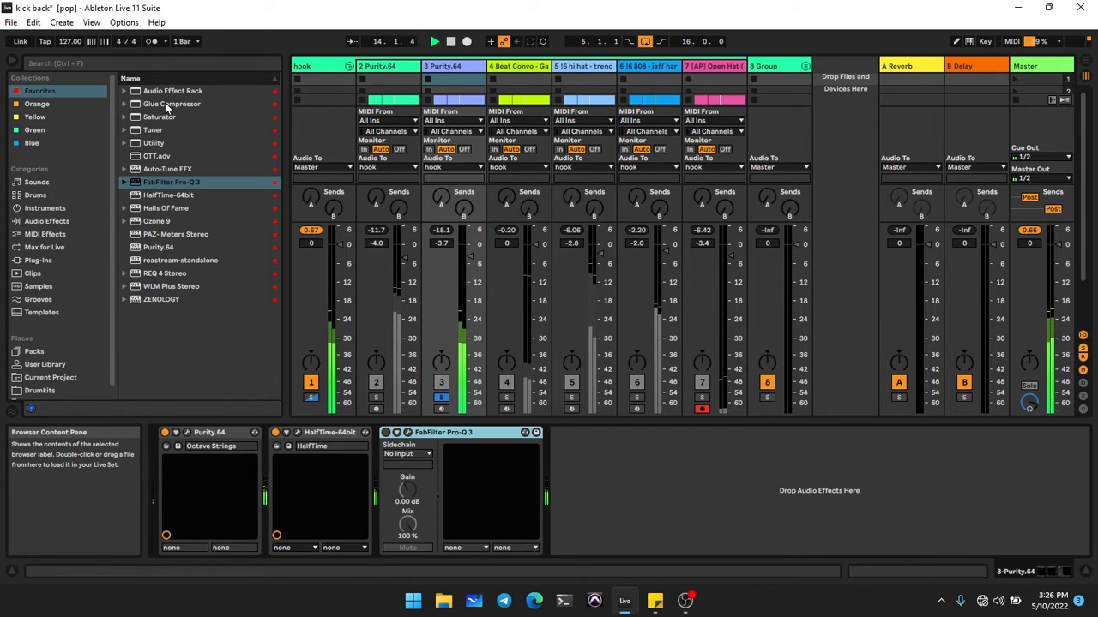
pyautogui.click(155, 210)
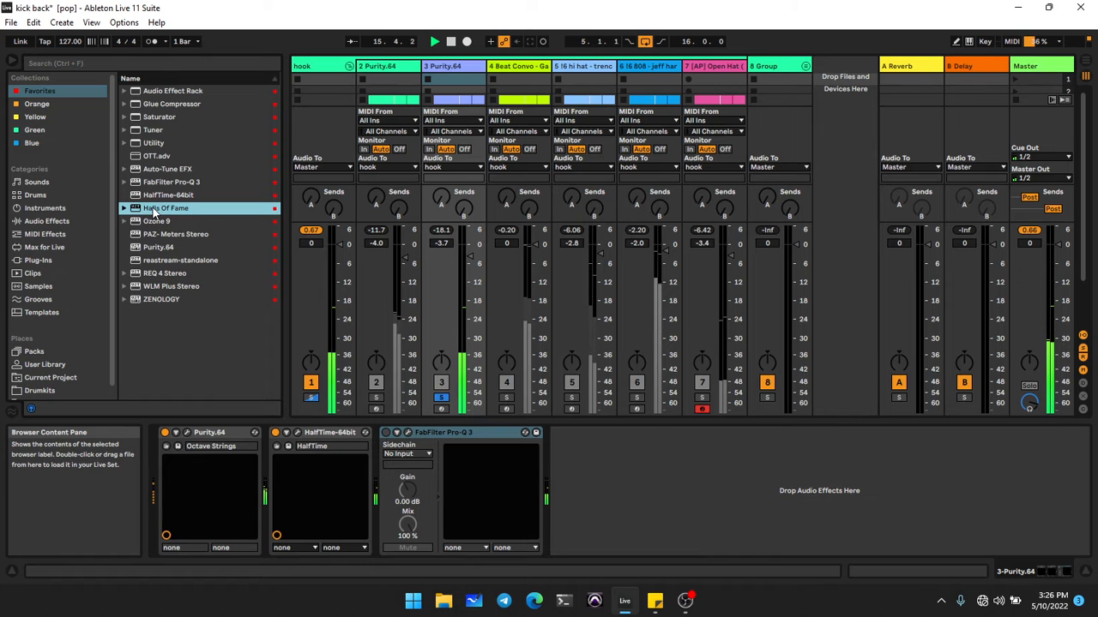
pyautogui.doubleClick(154, 210)
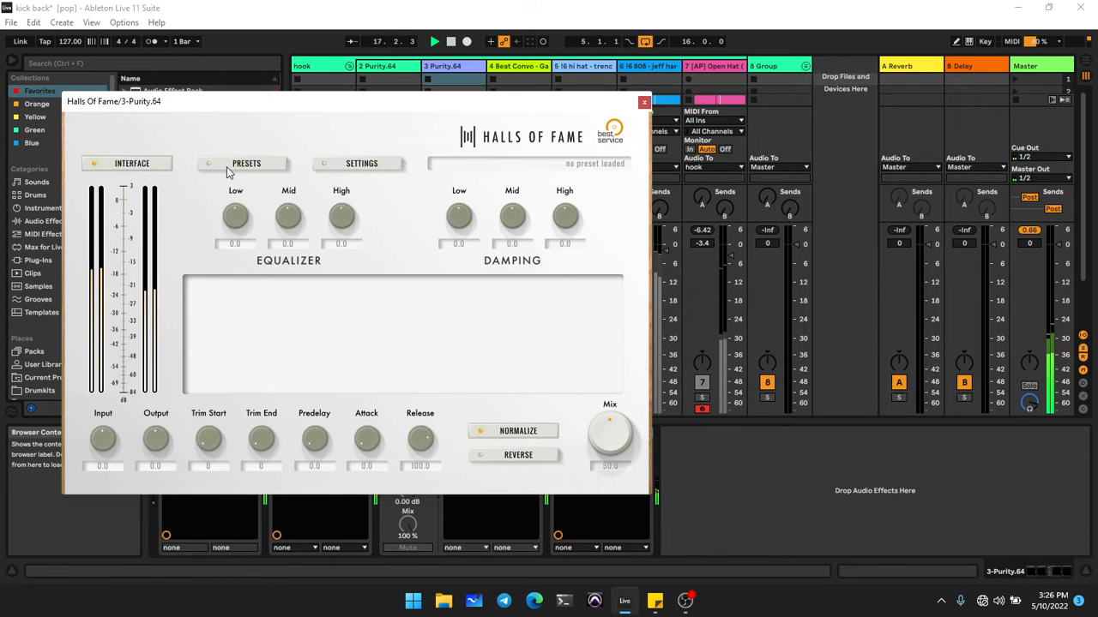
# Step: Expand the TC 600C preset folder in Halls Of Fame and load the AS EMT 250 Hall RT 4.2 preset
pyautogui.click(230, 166)
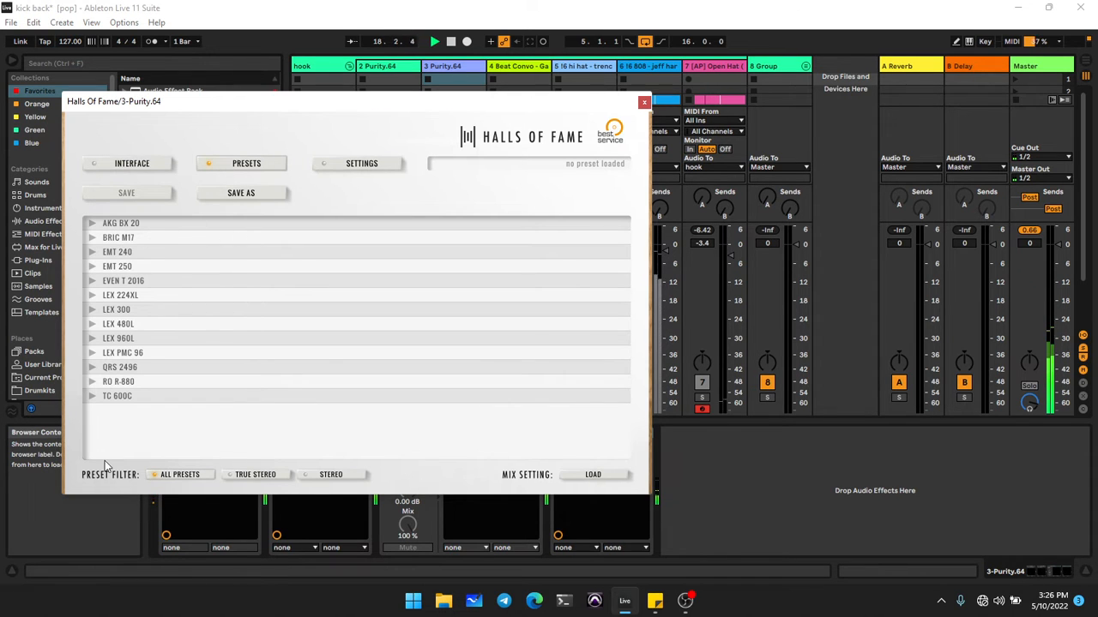
pyautogui.click(91, 397)
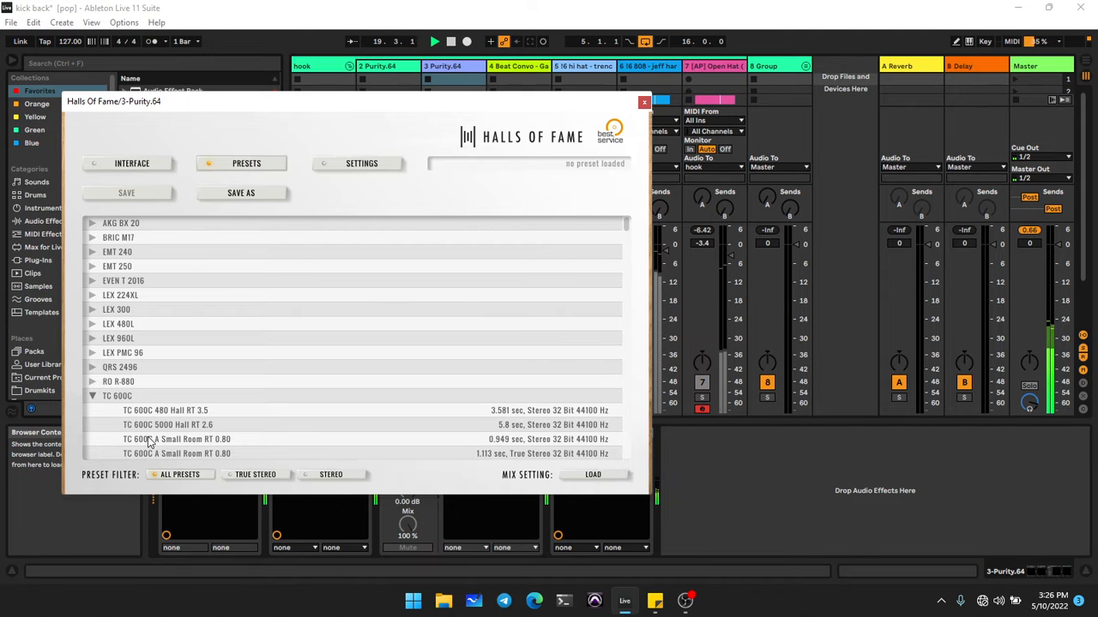
pyautogui.scroll(-5, 152, 438)
pyautogui.scroll(-4, 152, 438)
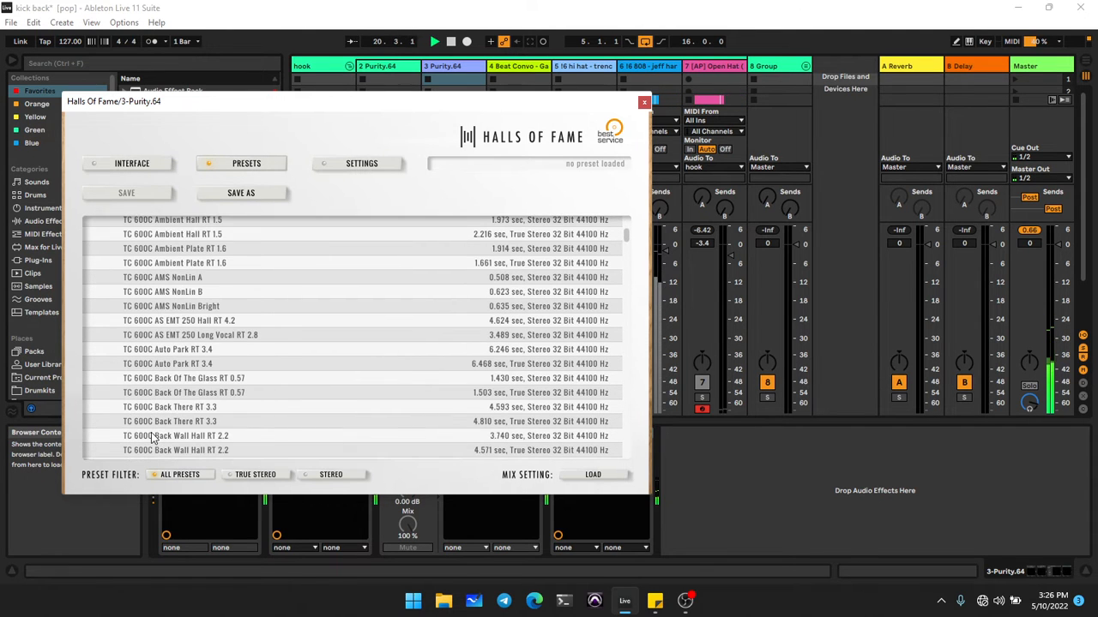
pyautogui.click(195, 324)
# Step: Audition the TC 600C Claustrophobia RT 0.10 preset and the true stereo Concert Piano RT 1.7 preset
pyautogui.scroll(-7, 196, 318)
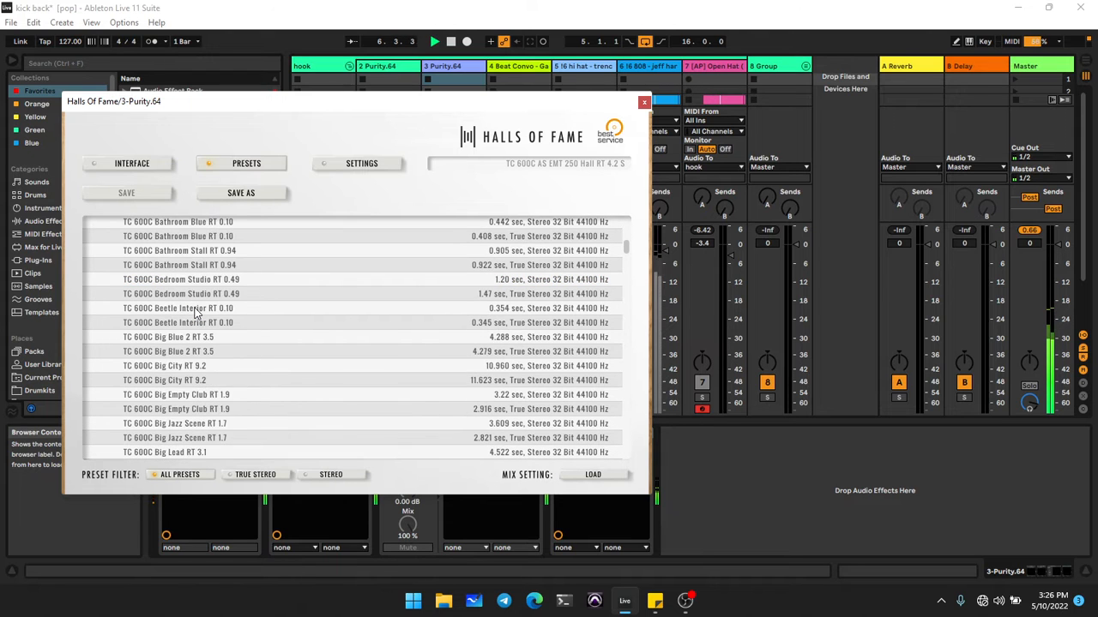
pyautogui.scroll(-10, 196, 313)
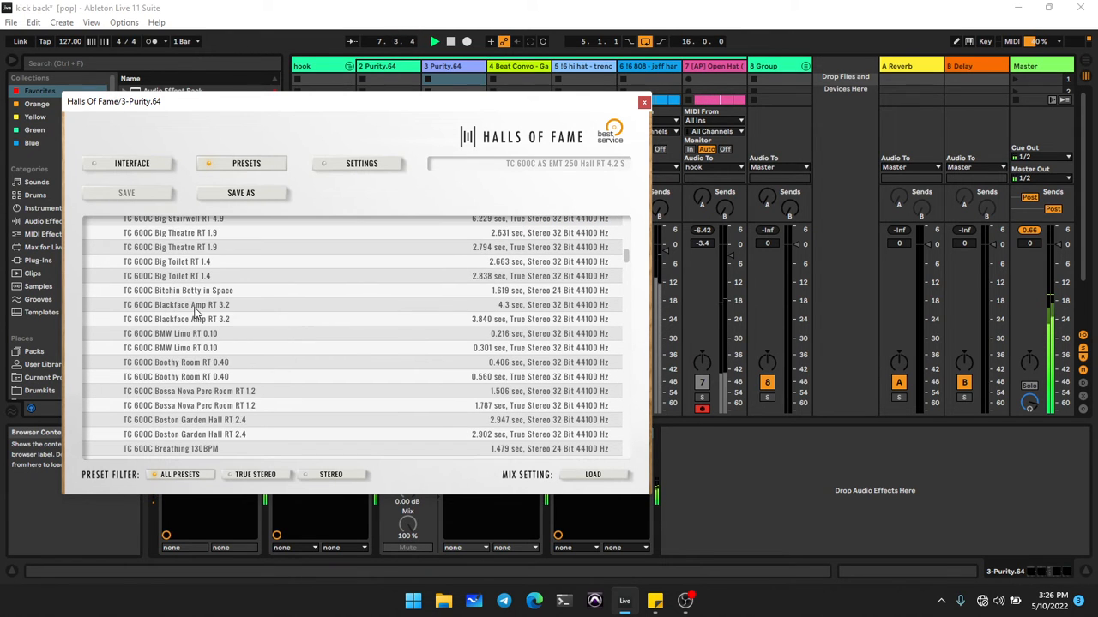
pyautogui.scroll(-12, 195, 313)
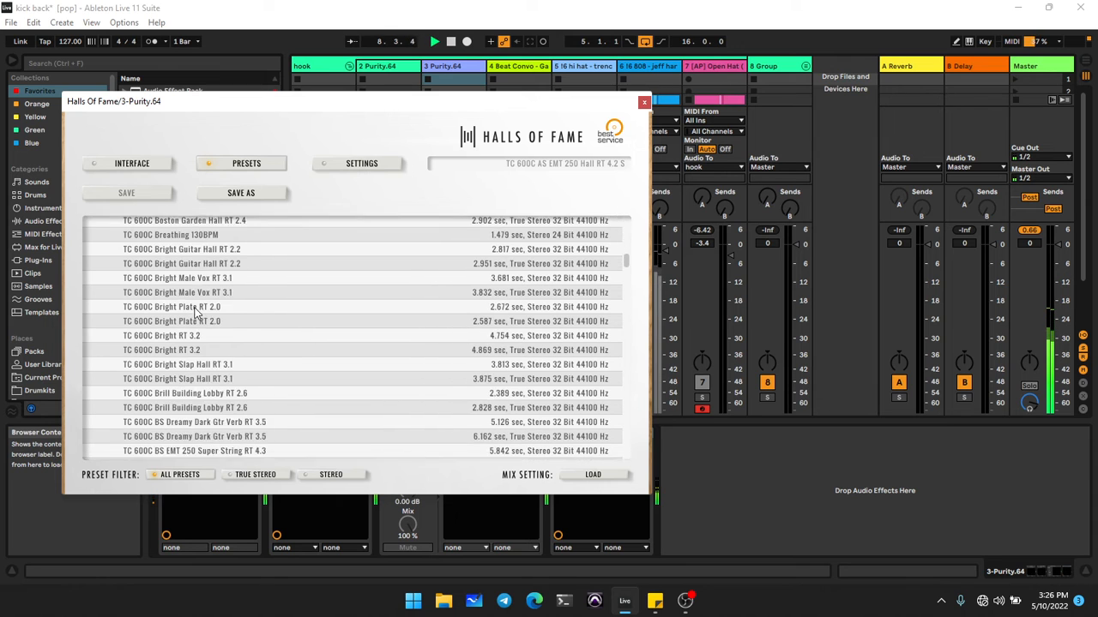
pyautogui.scroll(-3, 195, 314)
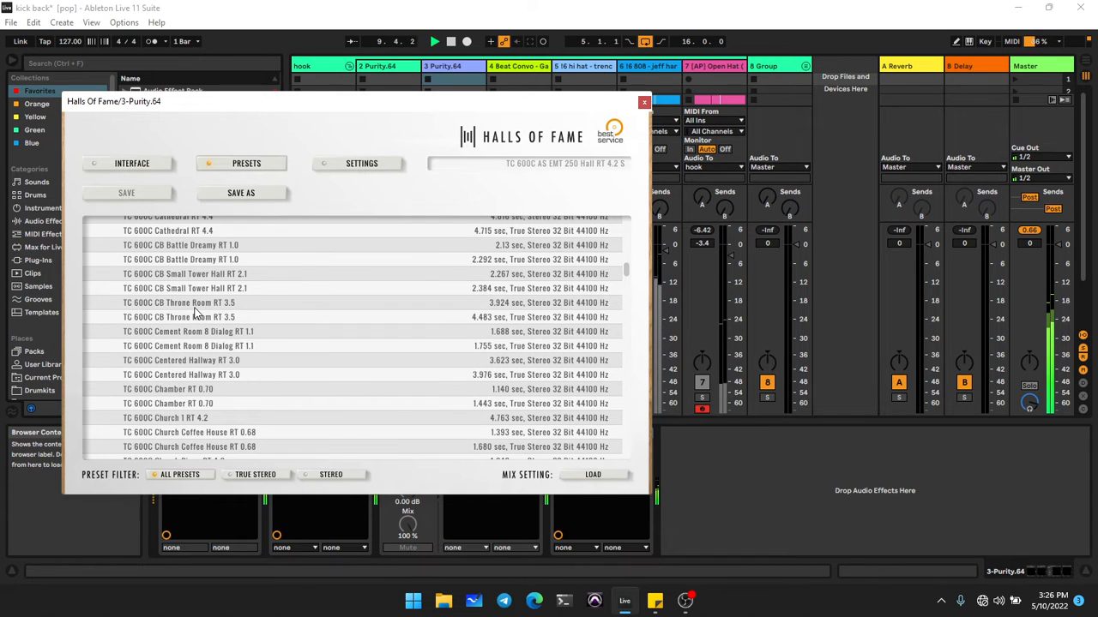
pyautogui.scroll(-6, 196, 313)
pyautogui.click(195, 313)
pyautogui.scroll(-10, 195, 313)
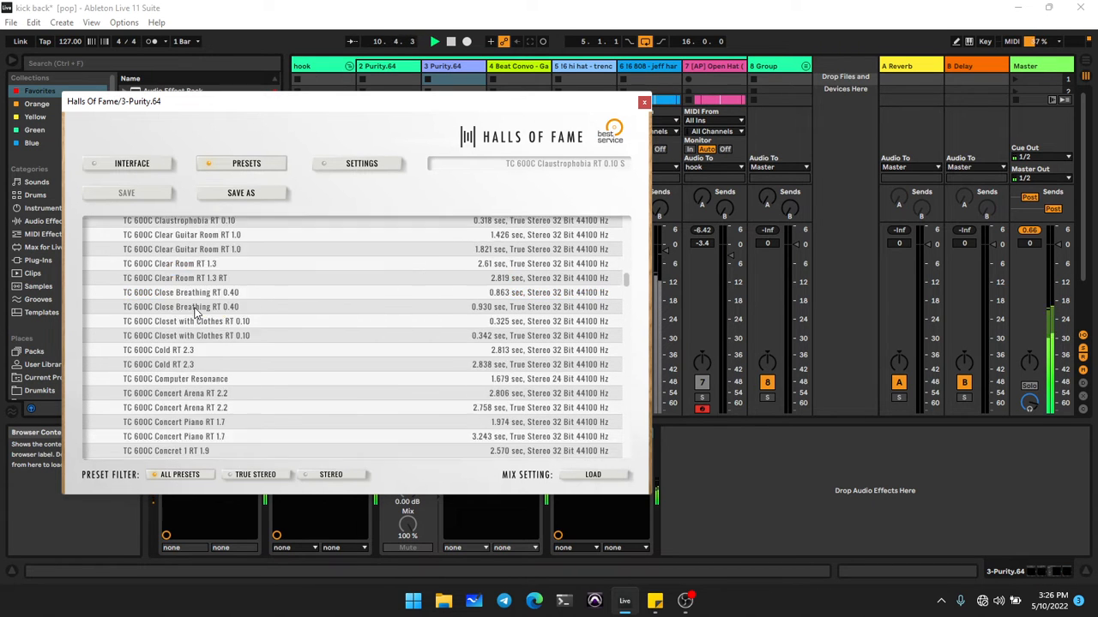
pyautogui.scroll(3, 196, 315)
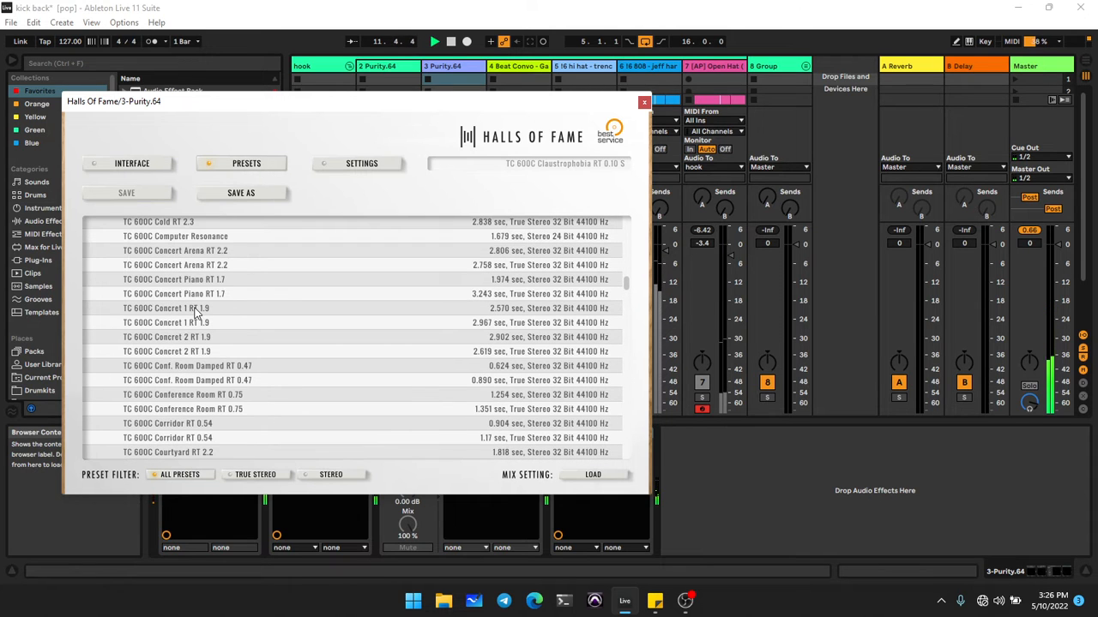
pyautogui.click(199, 293)
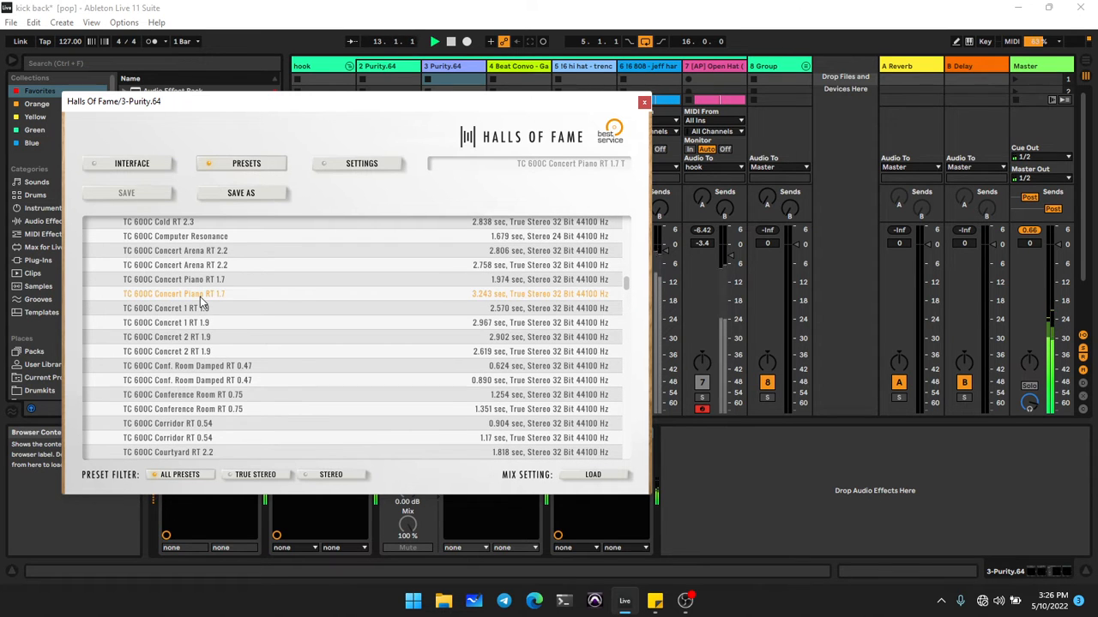
# Step: Audition the TC 600C presets Crisp RT 3.2, Dense 1 RT 4.0 and Dialogue 2 RT 1.0 on the track
pyautogui.scroll(4, 199, 297)
pyautogui.scroll(-7, 201, 301)
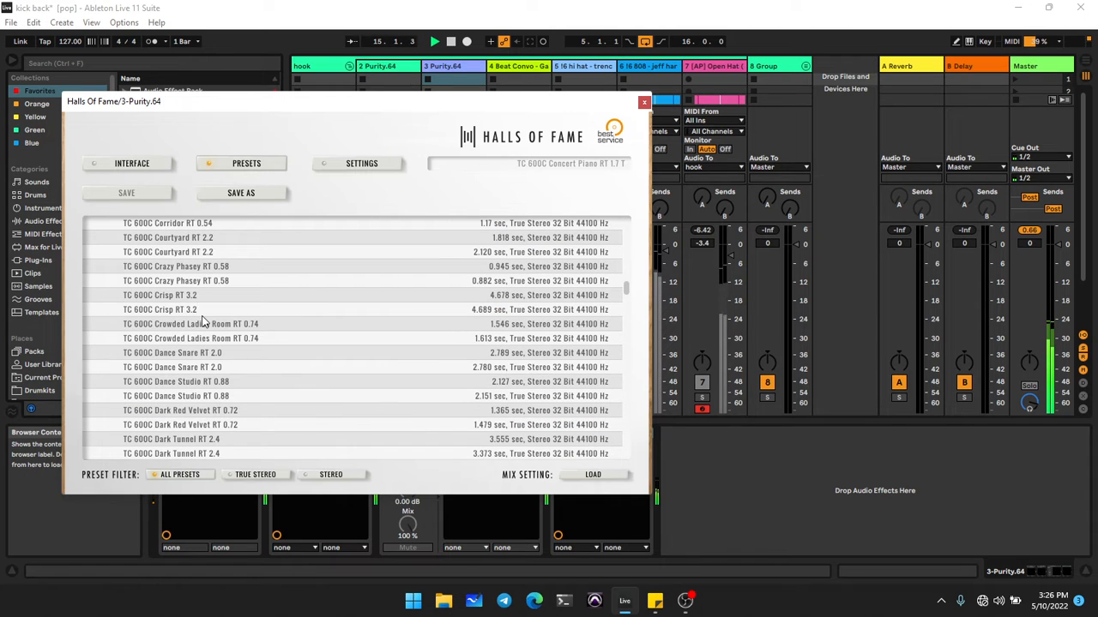
pyautogui.click(202, 311)
pyautogui.scroll(-4, 203, 320)
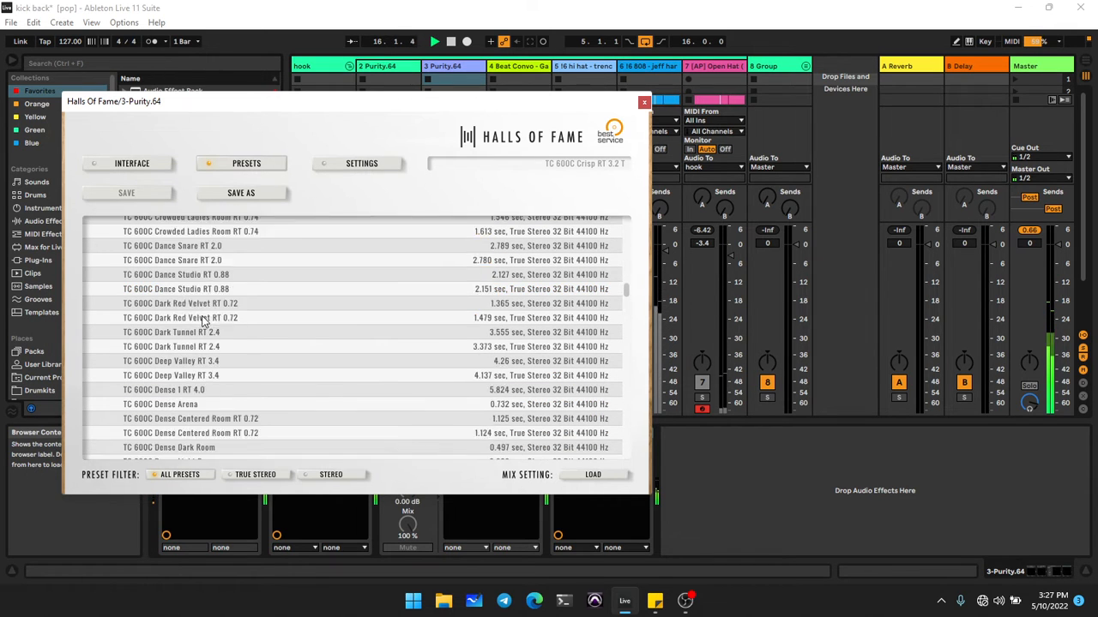
pyautogui.click(203, 319)
pyautogui.scroll(-3, 203, 319)
pyautogui.scroll(-1, 203, 319)
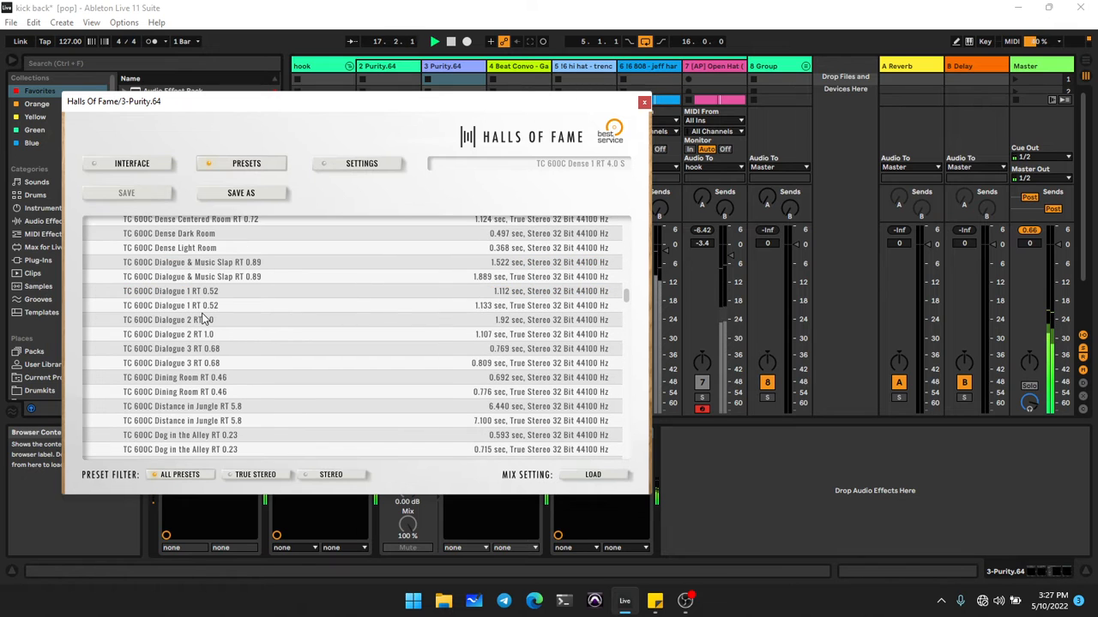
pyautogui.click(203, 319)
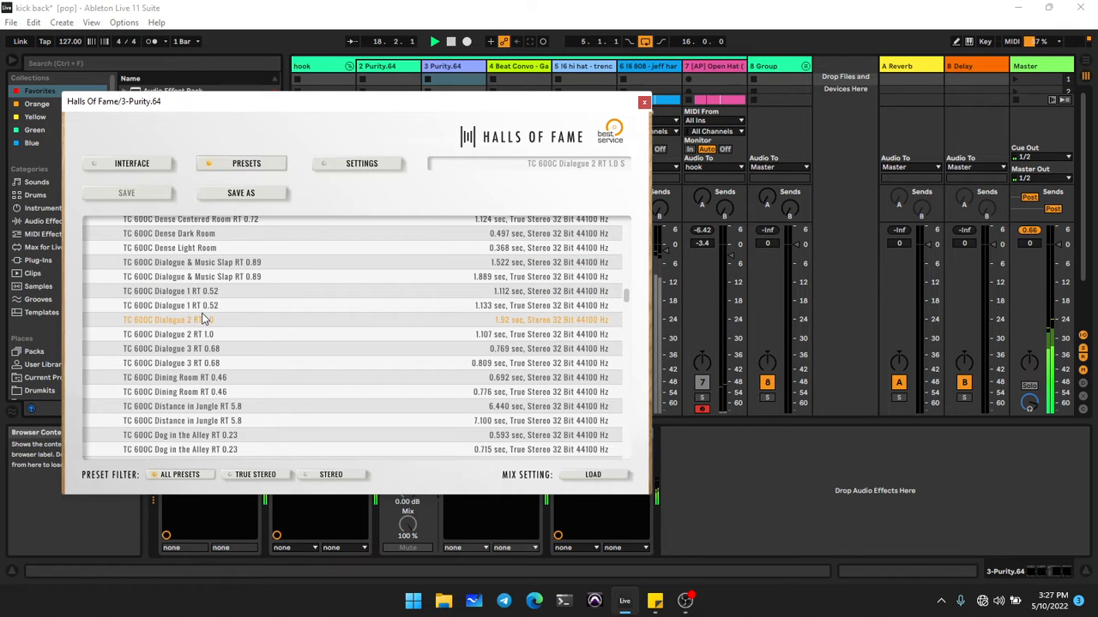
# Step: Audition the TC 600C Gold Plate RT 4.4 preset in its true stereo and stereo versions
pyautogui.scroll(-10, 203, 319)
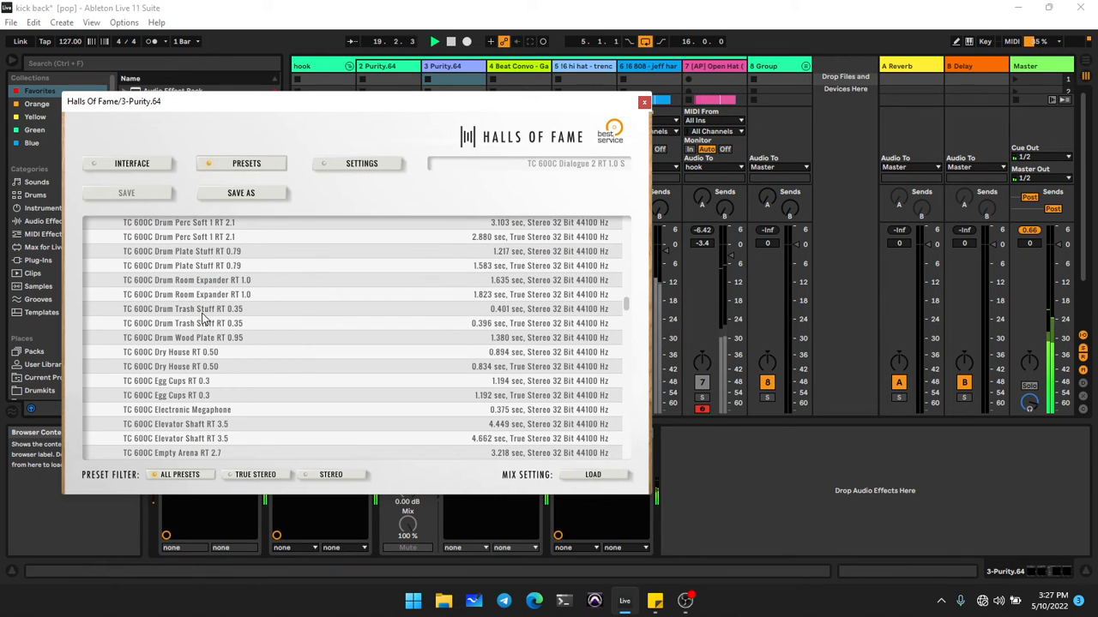
pyautogui.scroll(-7, 203, 319)
pyautogui.scroll(-20, 204, 300)
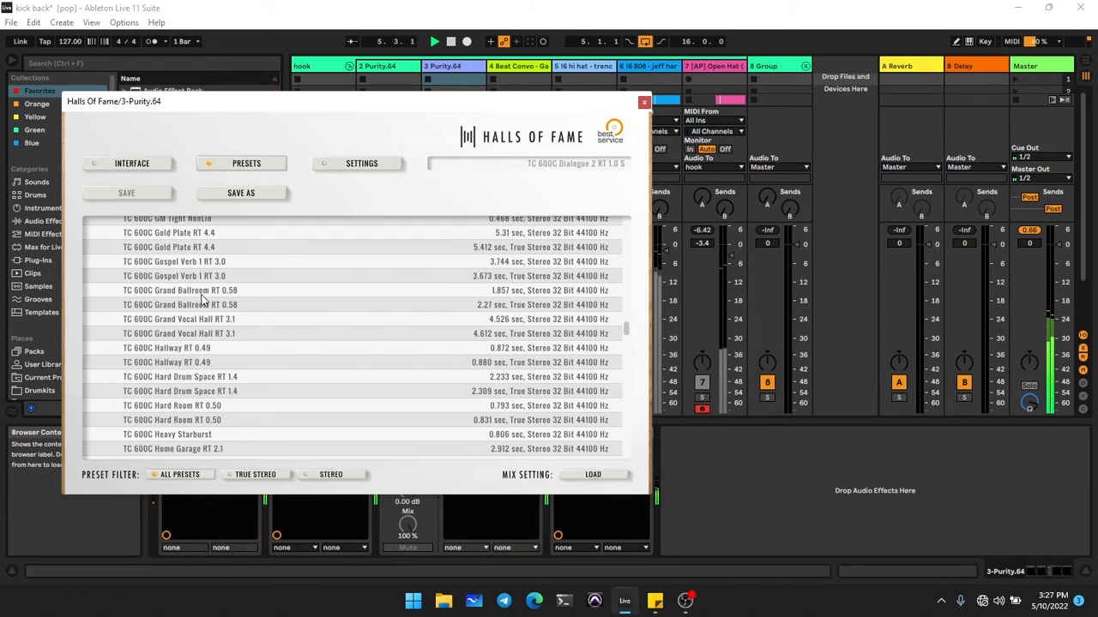
pyautogui.click(186, 248)
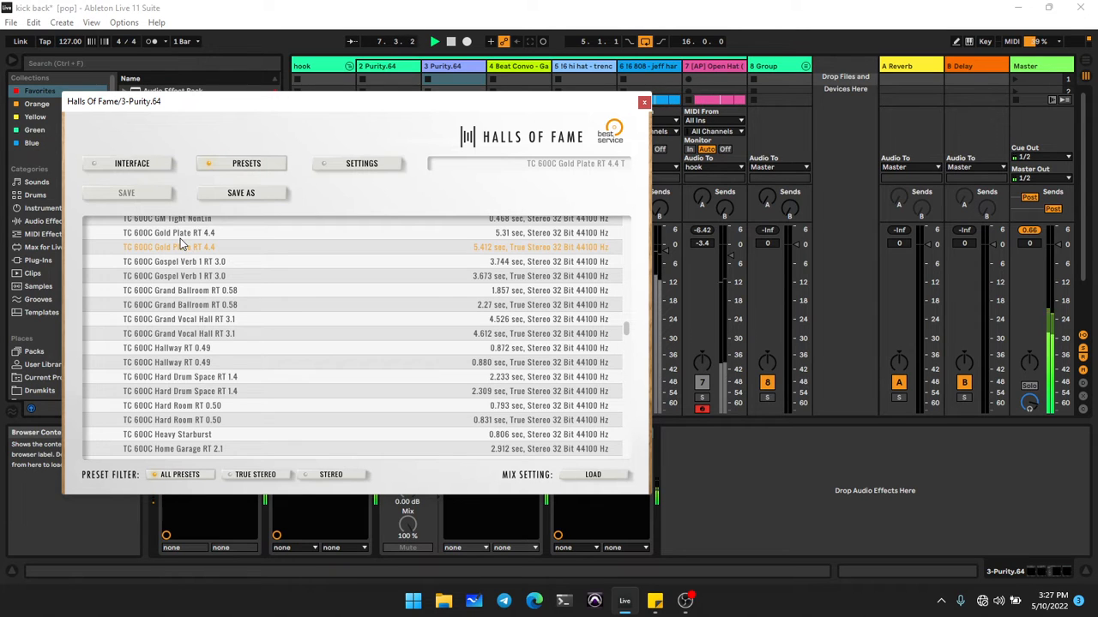
pyautogui.click(179, 235)
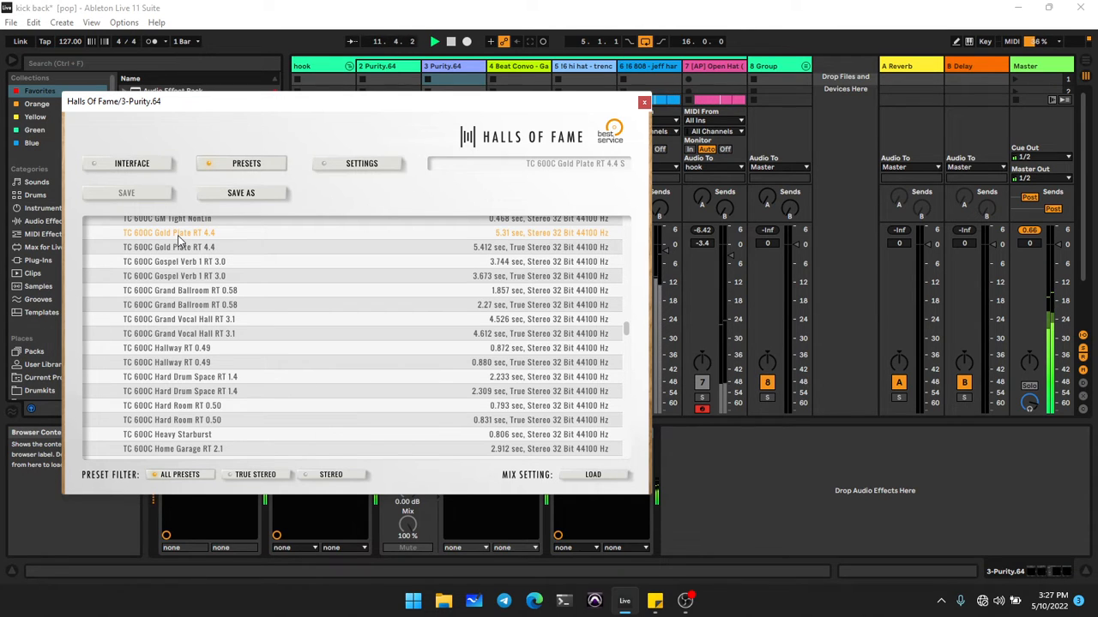
# Step: Try the TC 600C Kick & Bass Ambience RT 0.1 preset, and load the stereo version of Large Hall RT 1.8
pyautogui.scroll(-15, 179, 240)
pyautogui.click(185, 268)
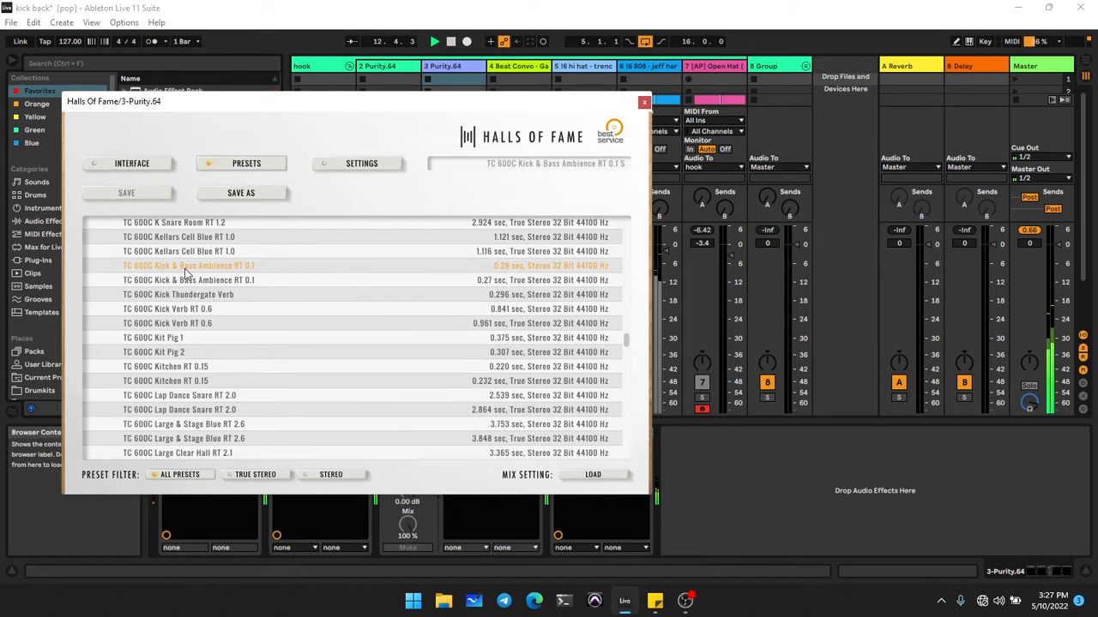
pyautogui.scroll(-6, 185, 272)
pyautogui.click(186, 272)
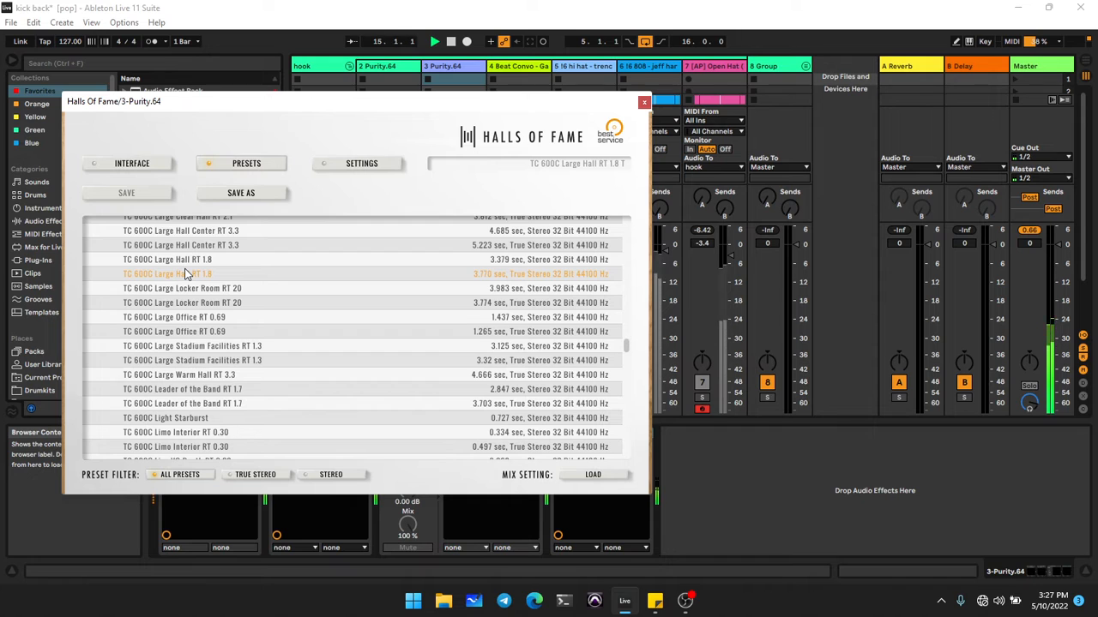
pyautogui.click(182, 261)
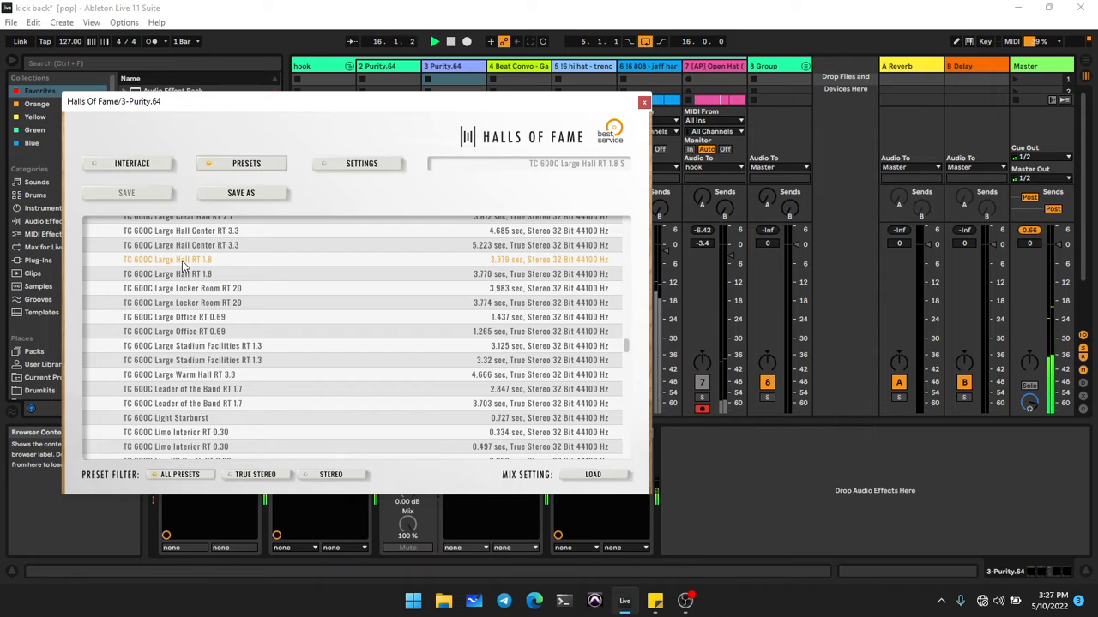
# Step: Set the reverb's Trim End to about 89426 and its equalizer to about Low 6.1, Mid 1.9 and High 2.3
pyautogui.click(130, 166)
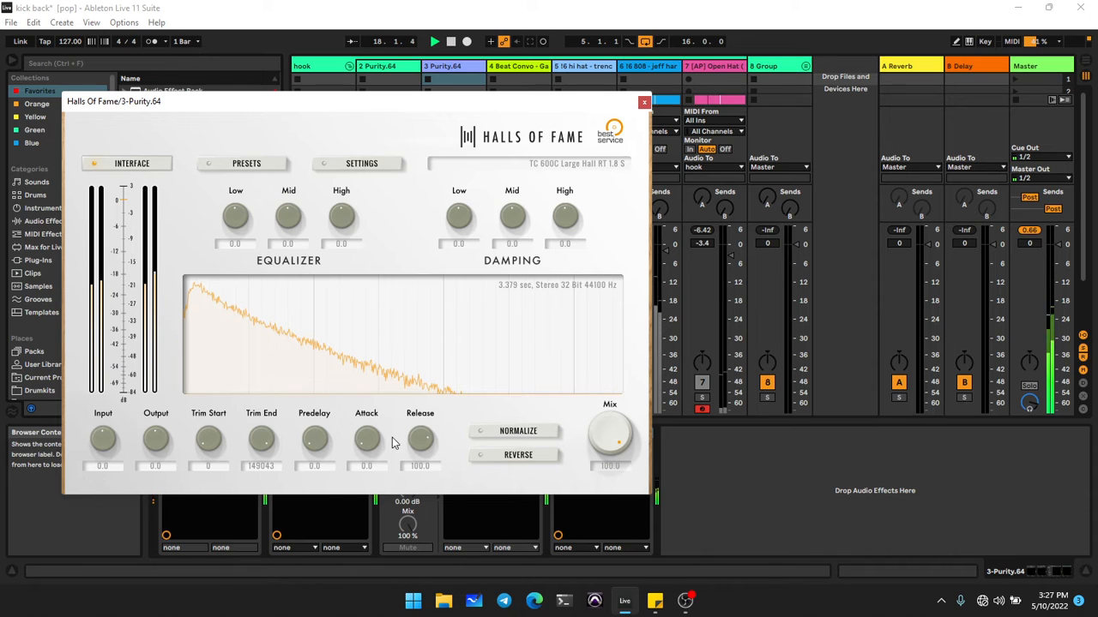
pyautogui.moveTo(260, 427); pyautogui.dragTo(274, 497)
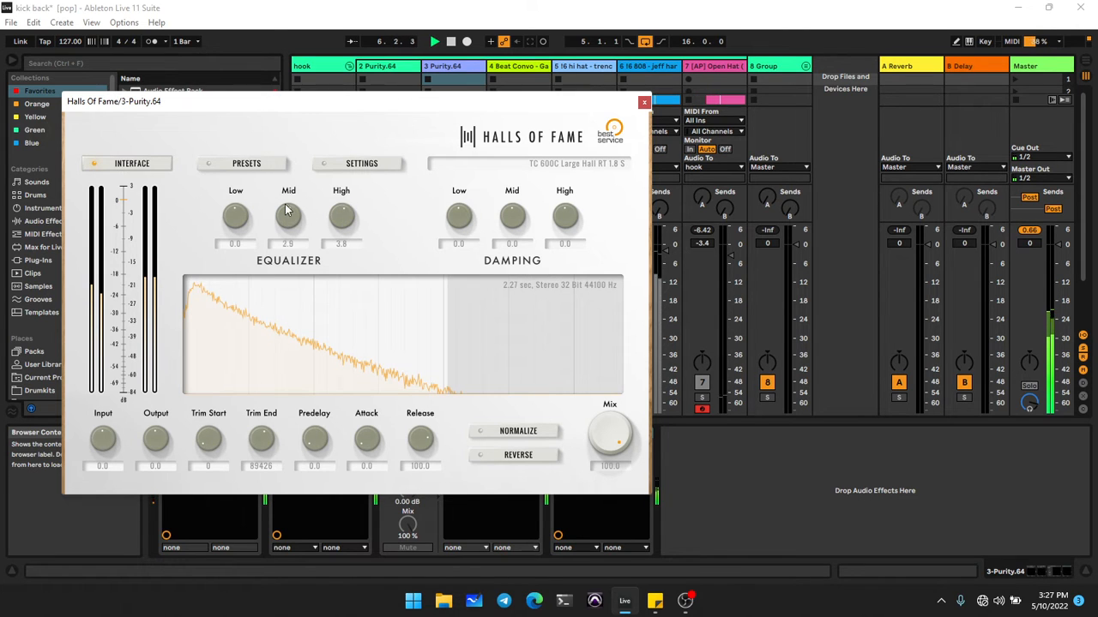
pyautogui.moveTo(231, 220); pyautogui.dragTo(232, 215)
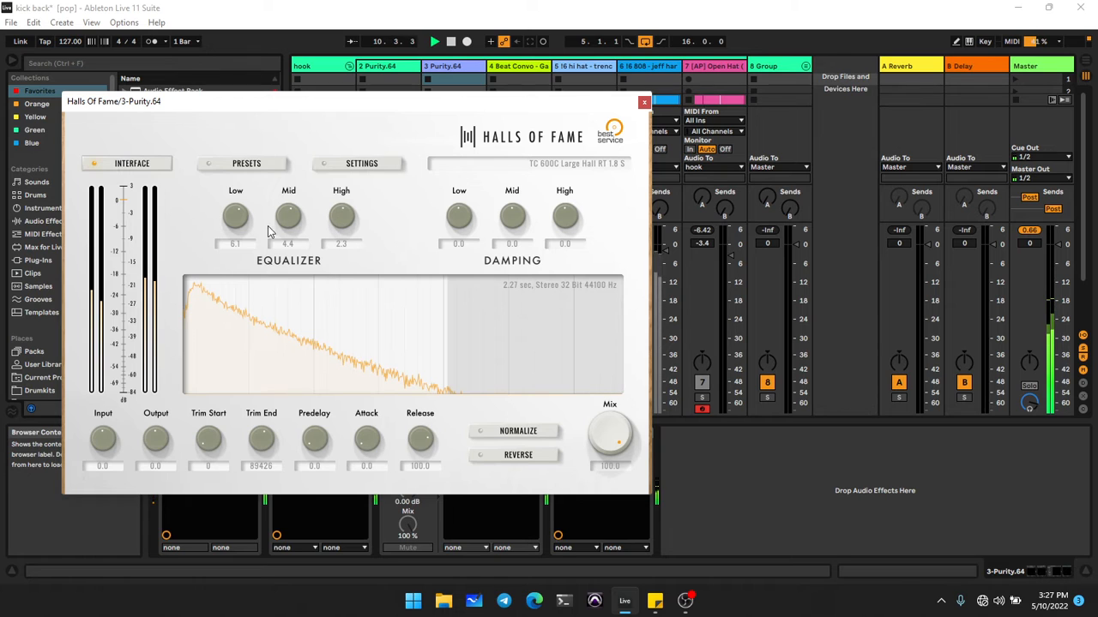
pyautogui.moveTo(285, 220); pyautogui.dragTo(277, 234)
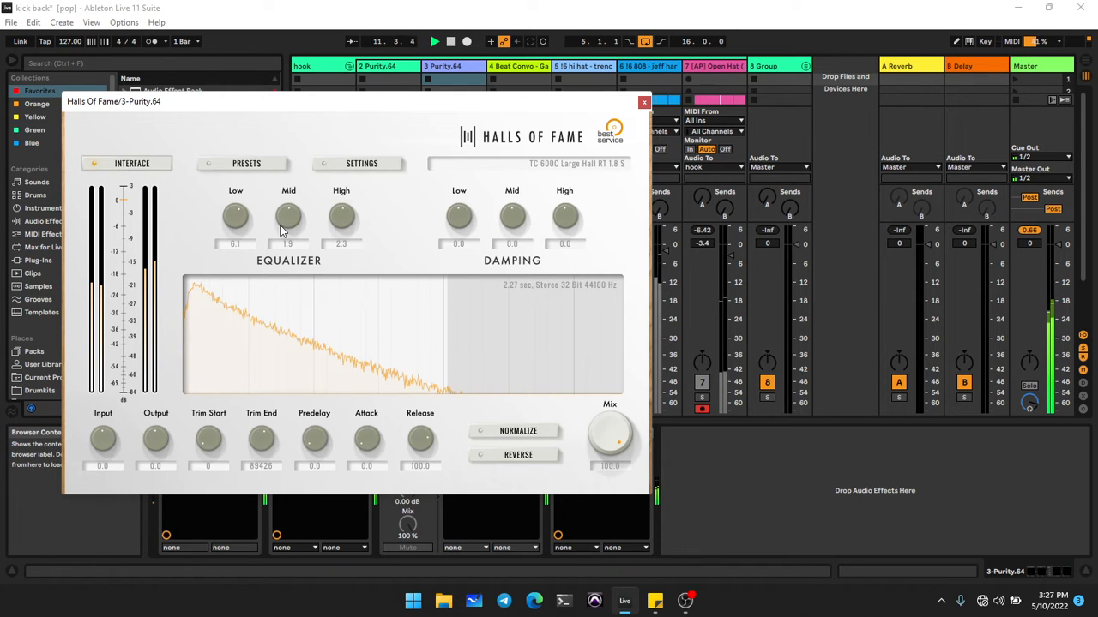
# Step: Place Pro-Q 3 after Halls Of Fame on track 3 and compare the sound with the reverb bypassed and active
pyautogui.click(644, 103)
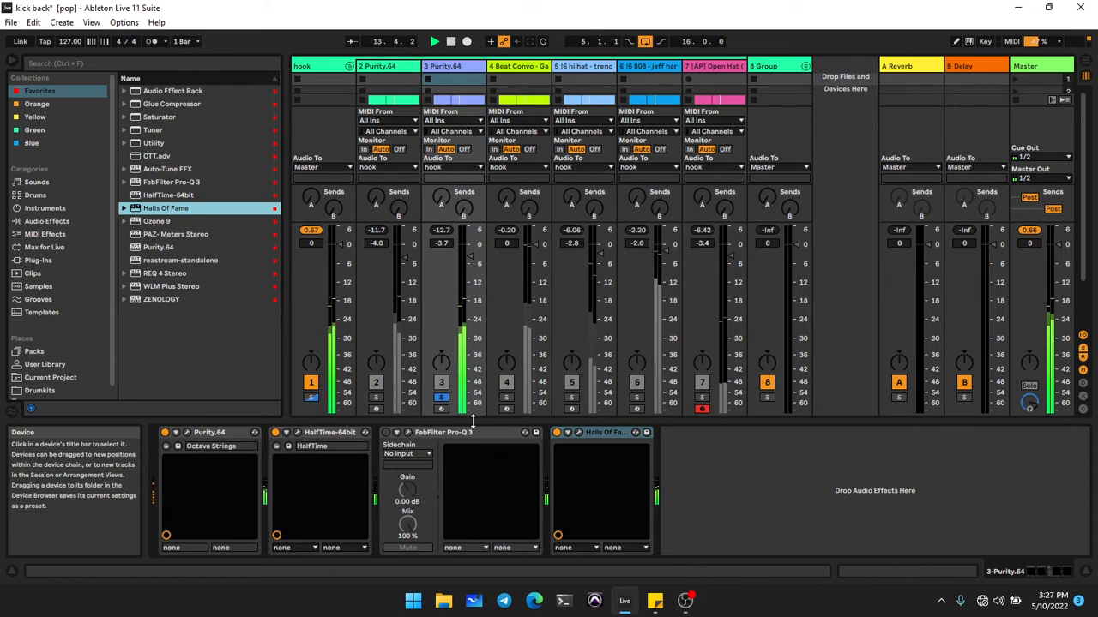
pyautogui.moveTo(475, 432); pyautogui.dragTo(704, 433)
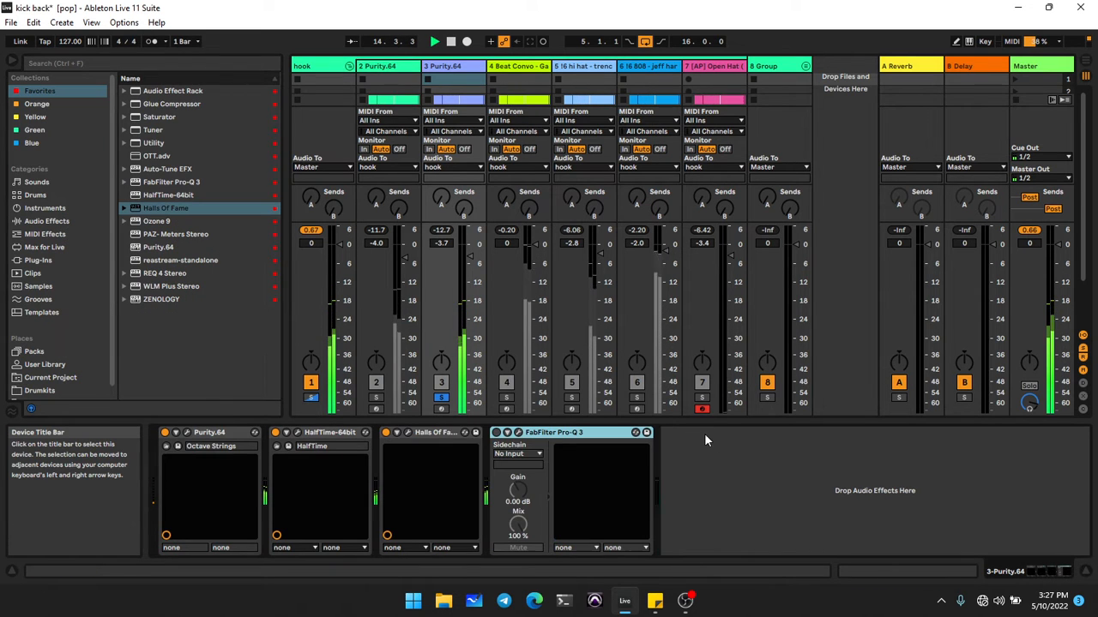
pyautogui.click(385, 433)
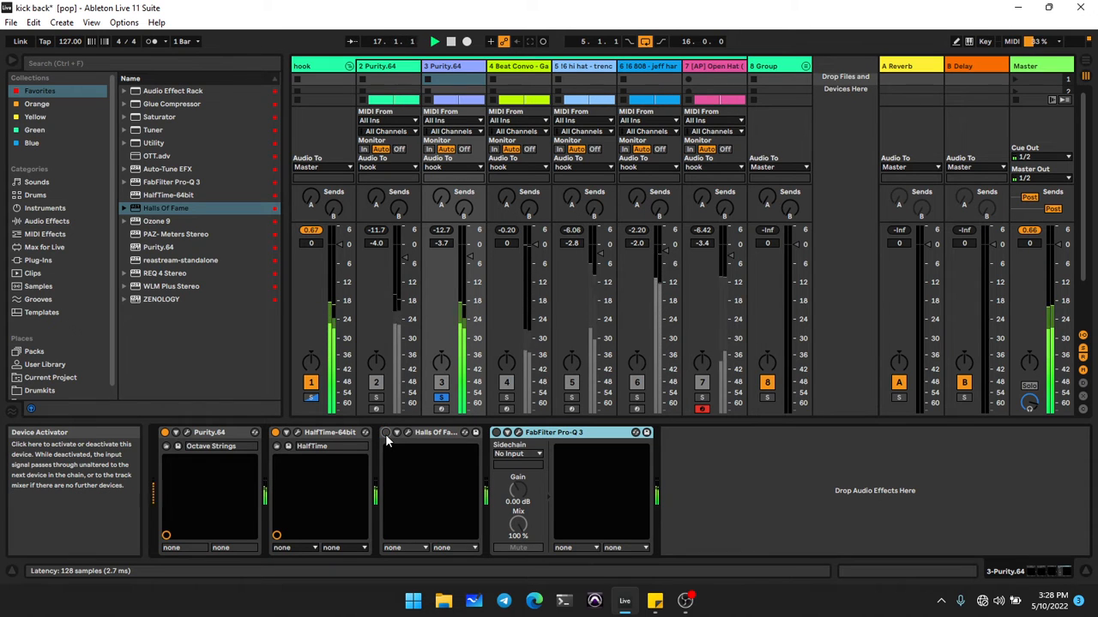
pyautogui.click(385, 434)
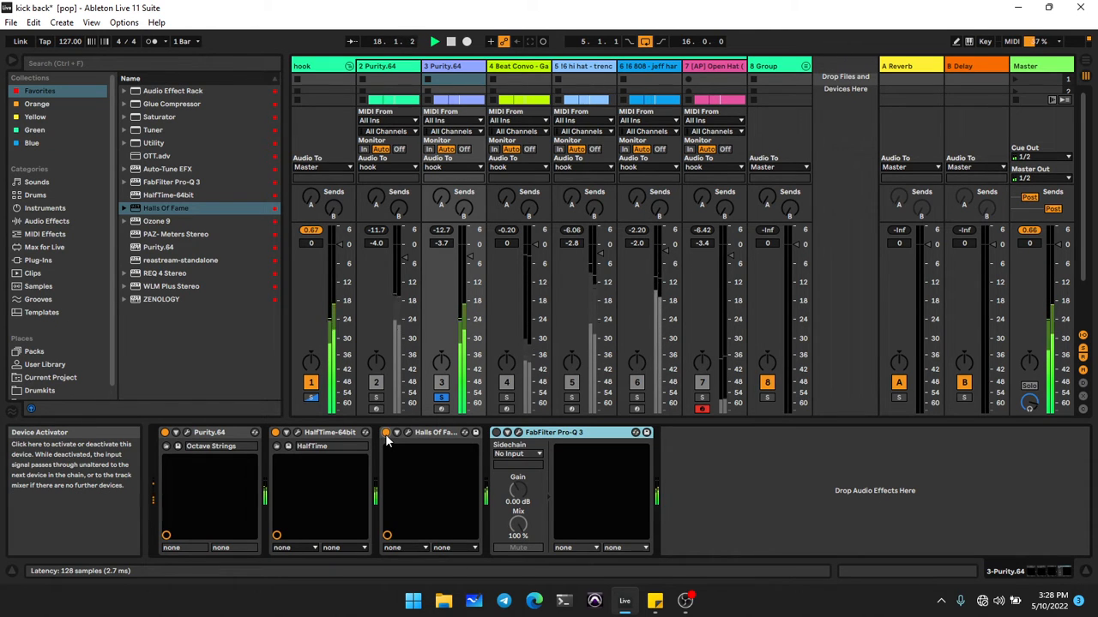
# Step: Review the Pro-Q 3 curve on track 3 Purity.64 and switch the equalizer on
pyautogui.click(518, 432)
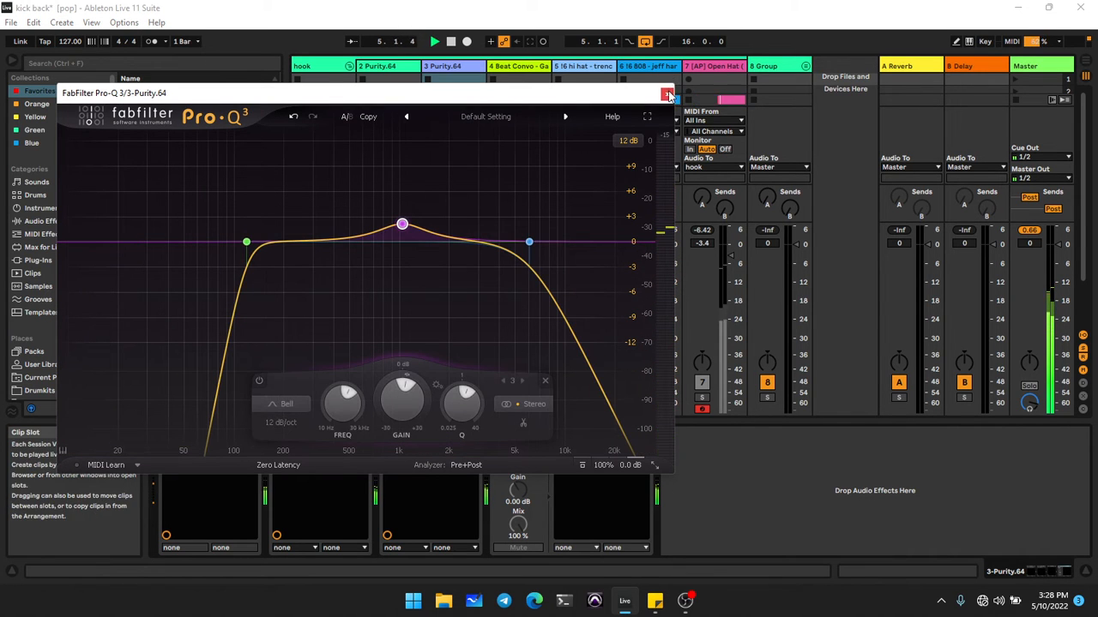
pyautogui.click(668, 95)
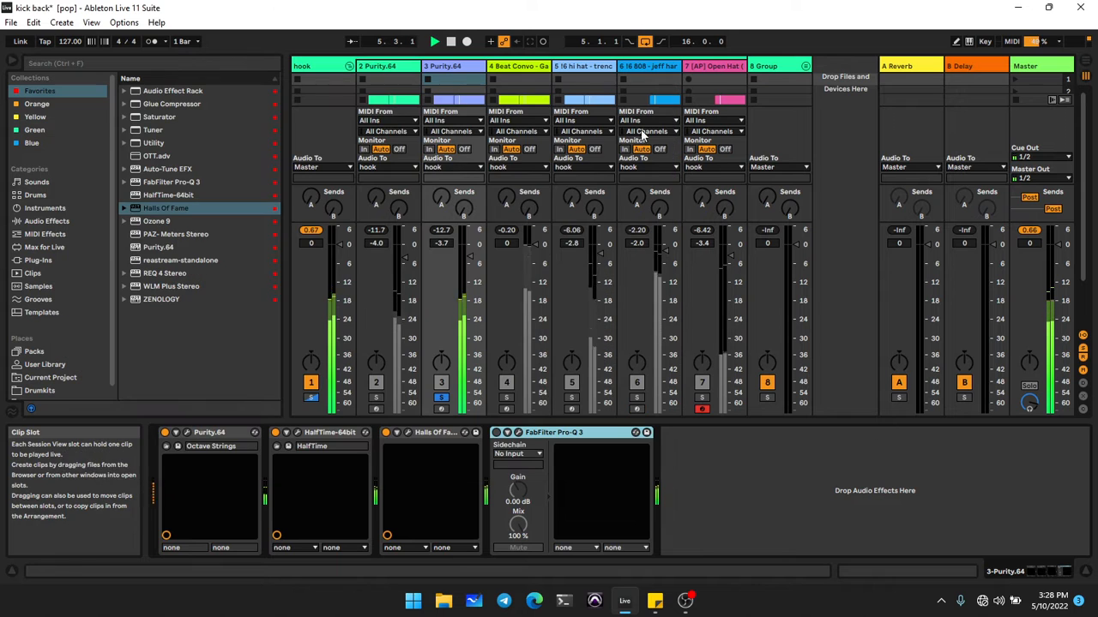
pyautogui.click(518, 434)
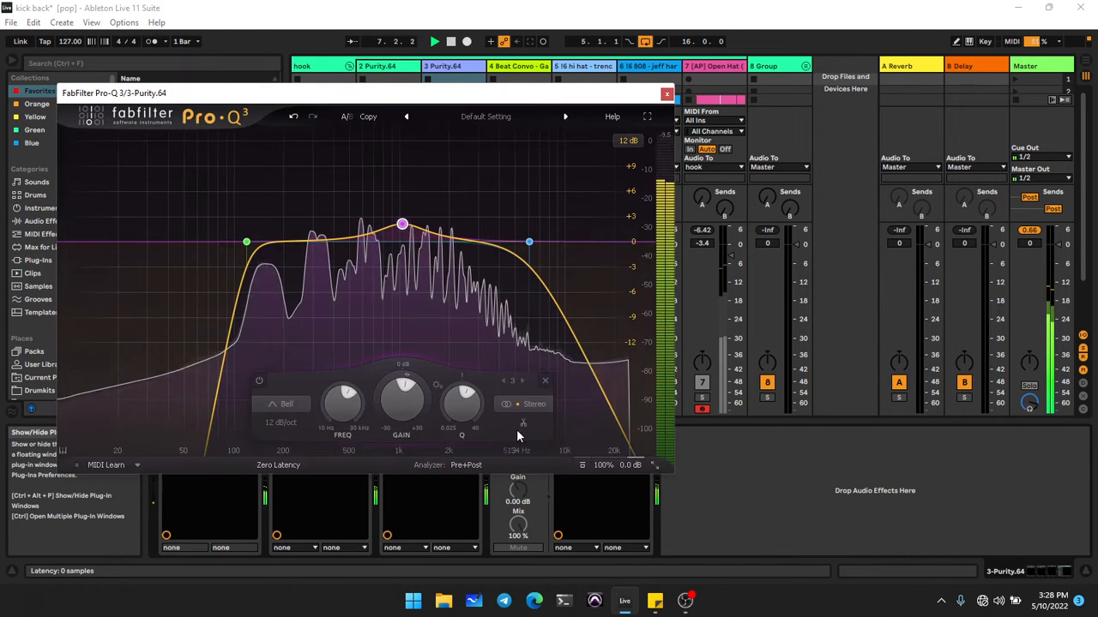
pyautogui.click(666, 94)
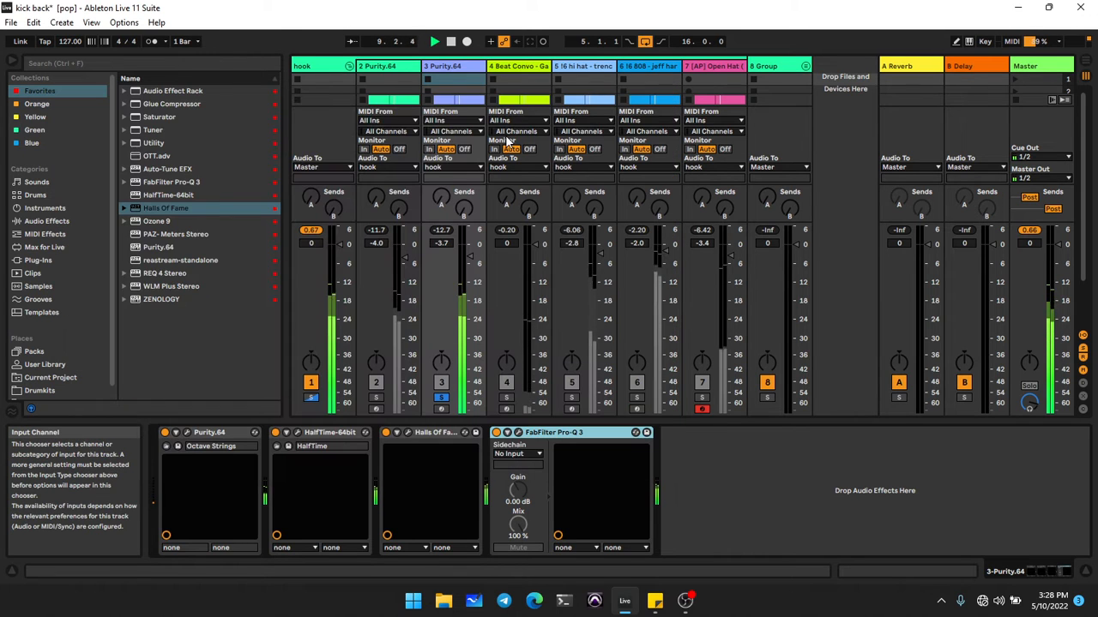
# Step: Unsolo track 3 Purity.64 and delete Halls Of Fame from its device chain
pyautogui.press('s')
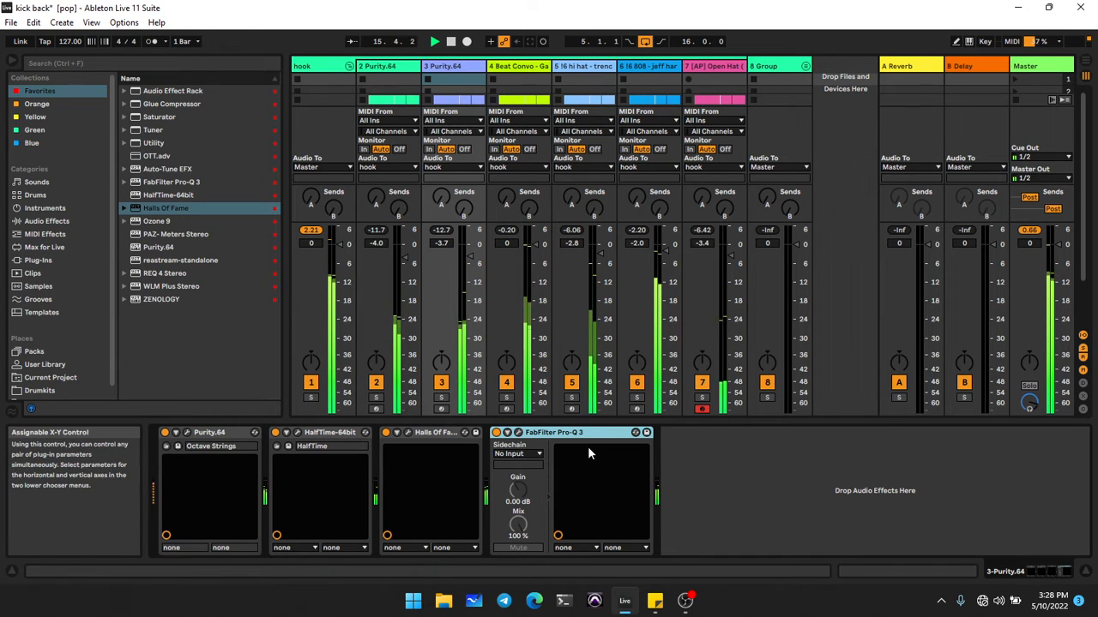
pyautogui.click(436, 437)
pyautogui.press('Delete')
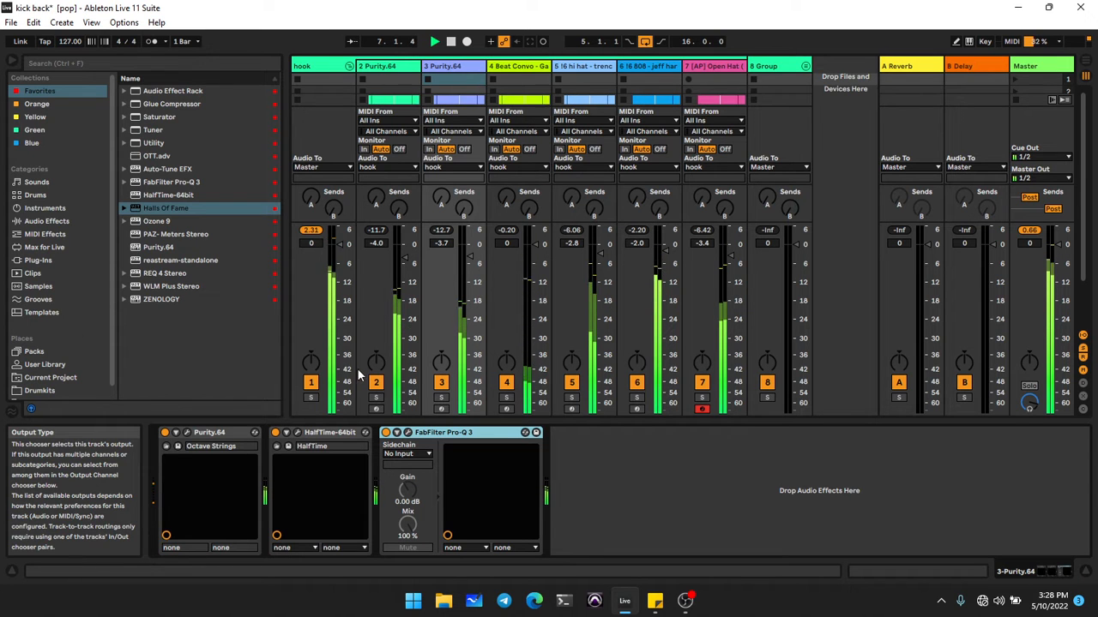
# Step: Select tracks 2 through 7 together and pull their volumes all the way down to -inf
pyautogui.click(386, 69)
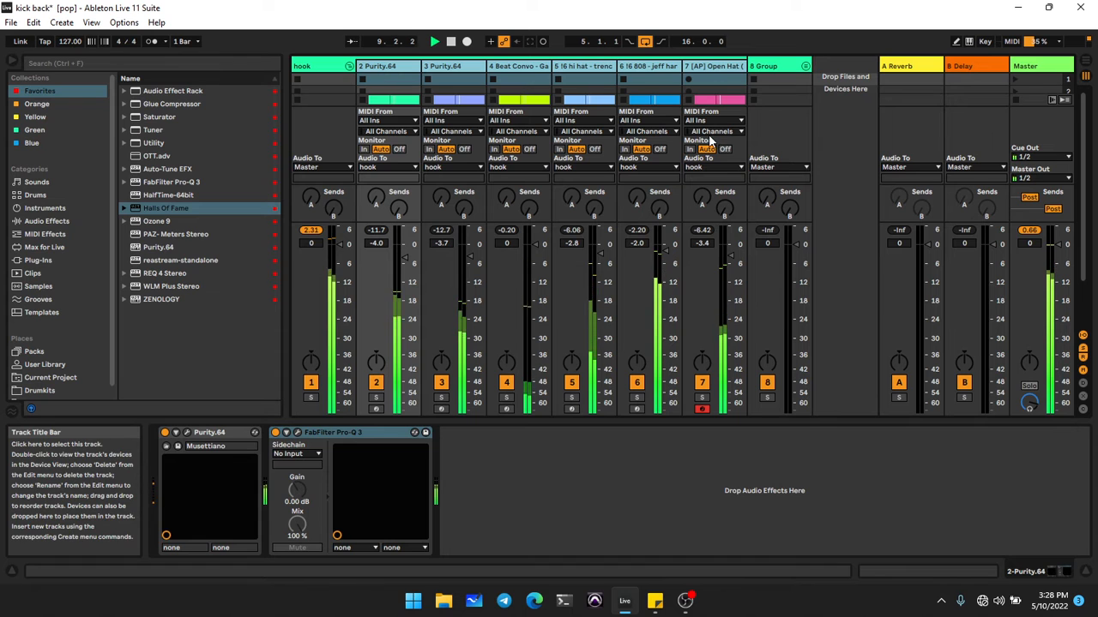
pyautogui.moveTo(729, 249); pyautogui.dragTo(731, 410)
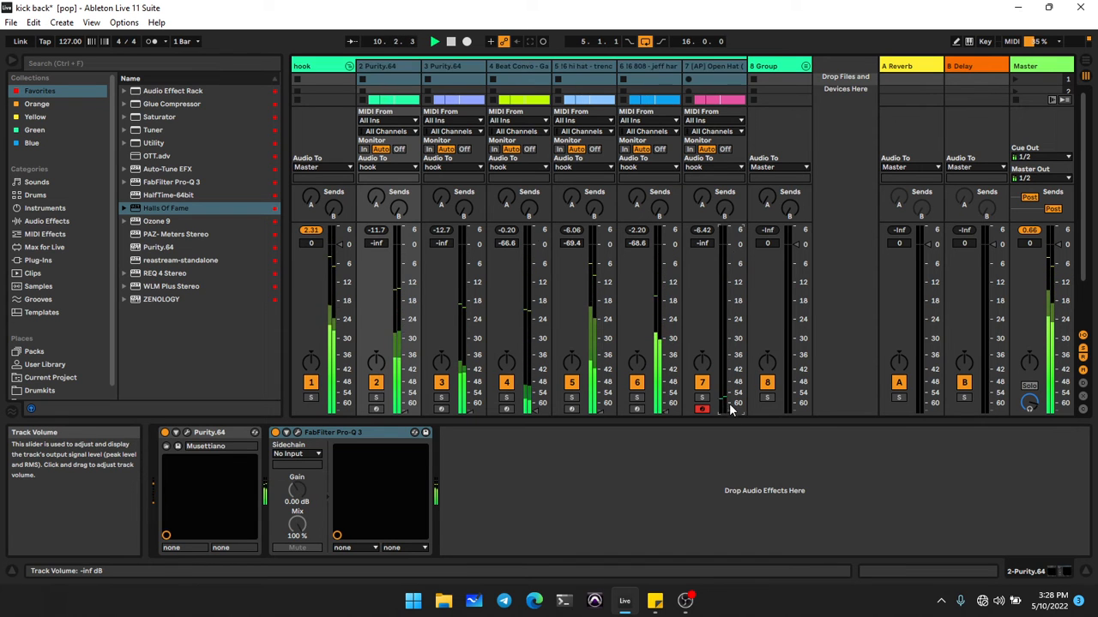
pyautogui.click(649, 66)
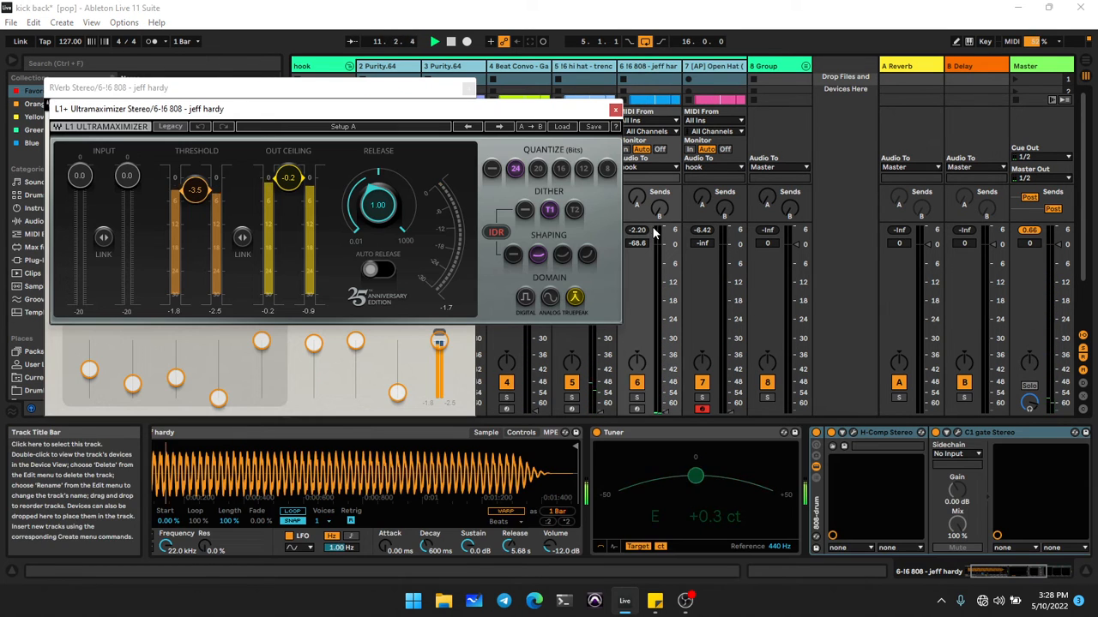
pyautogui.click(658, 320)
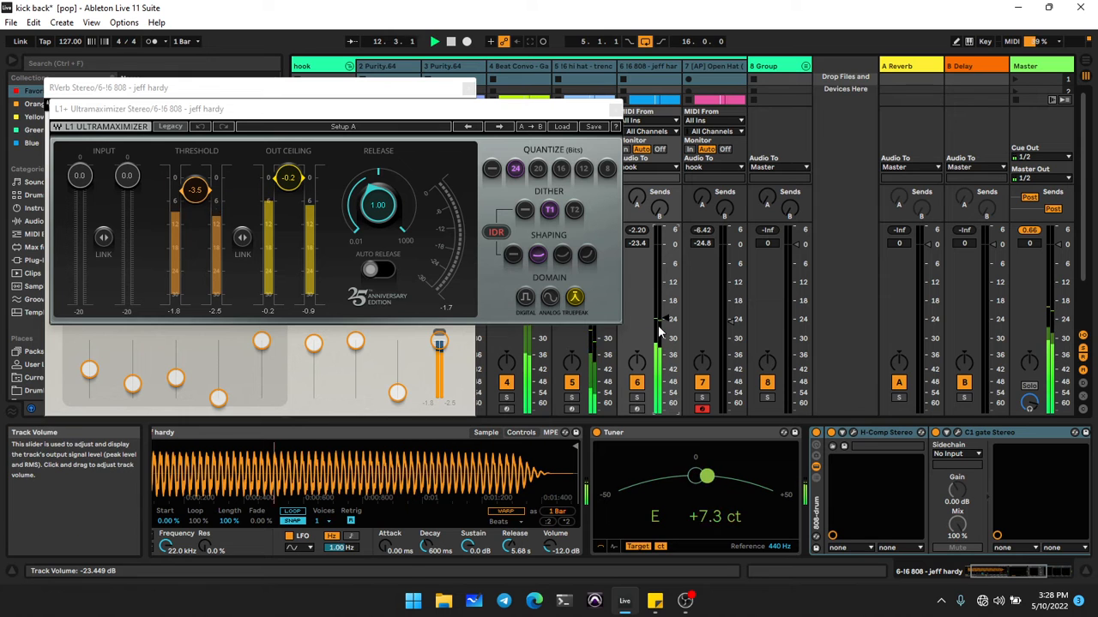
pyautogui.moveTo(666, 319); pyautogui.dragTo(667, 414)
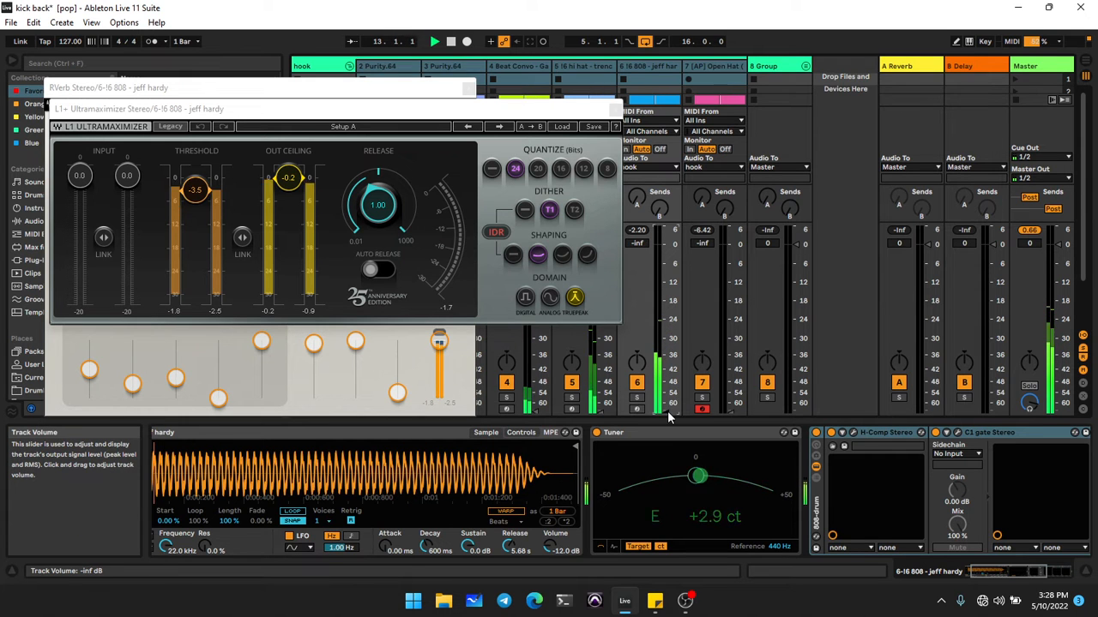
# Step: Select only the 808 track, raise its volume to -5.9 dB and close its L1+ Ultramaximizer window
pyautogui.click(708, 70)
pyautogui.click(651, 67)
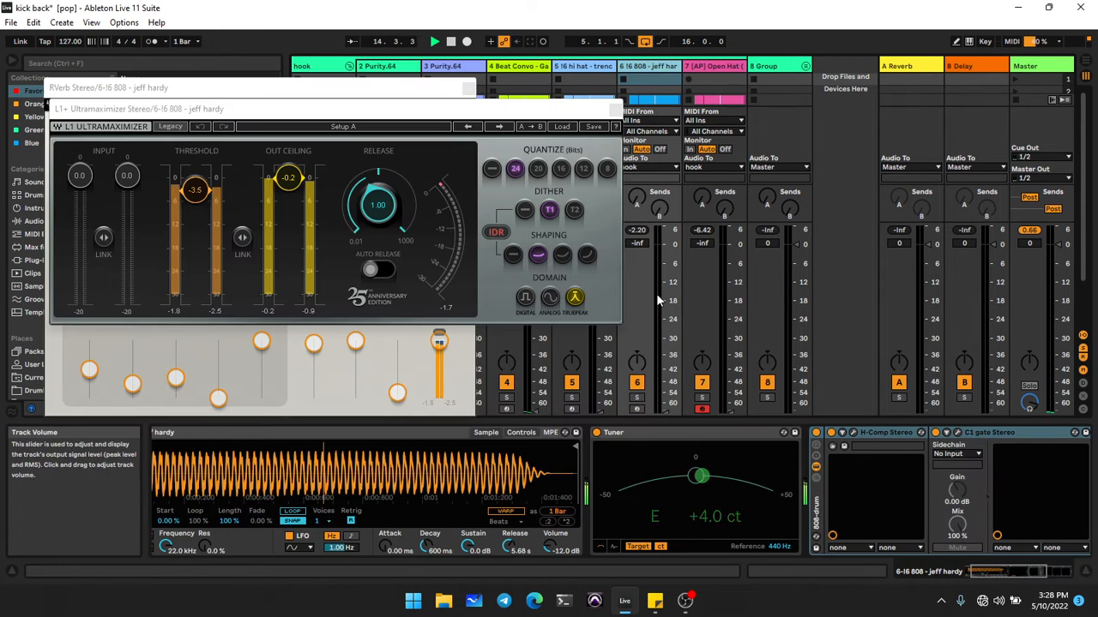
pyautogui.moveTo(657, 300); pyautogui.dragTo(662, 262)
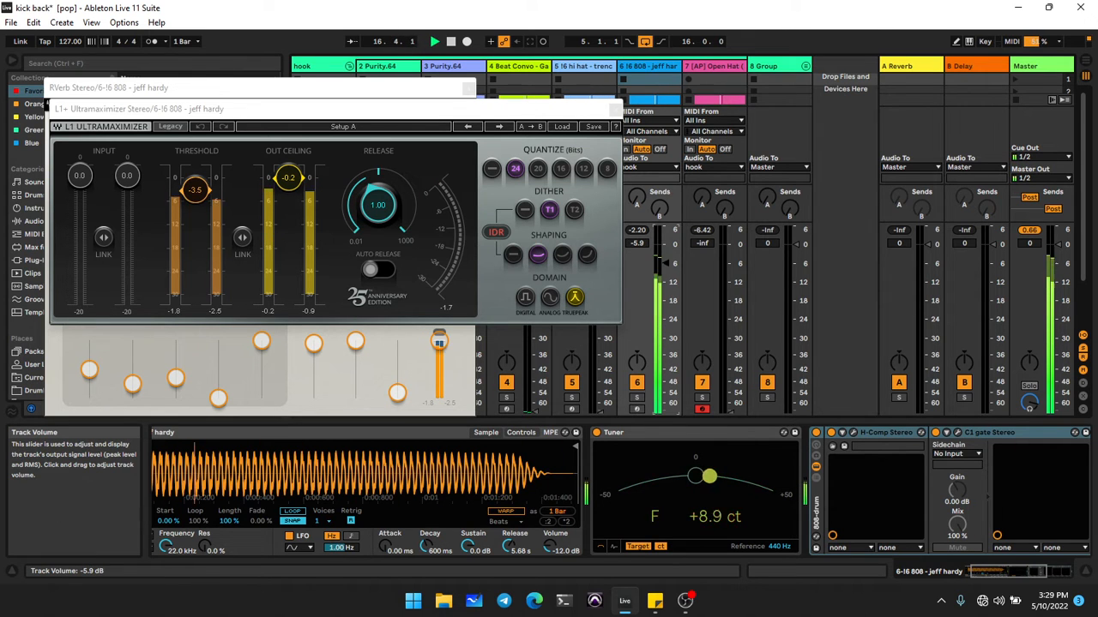
pyautogui.click(614, 109)
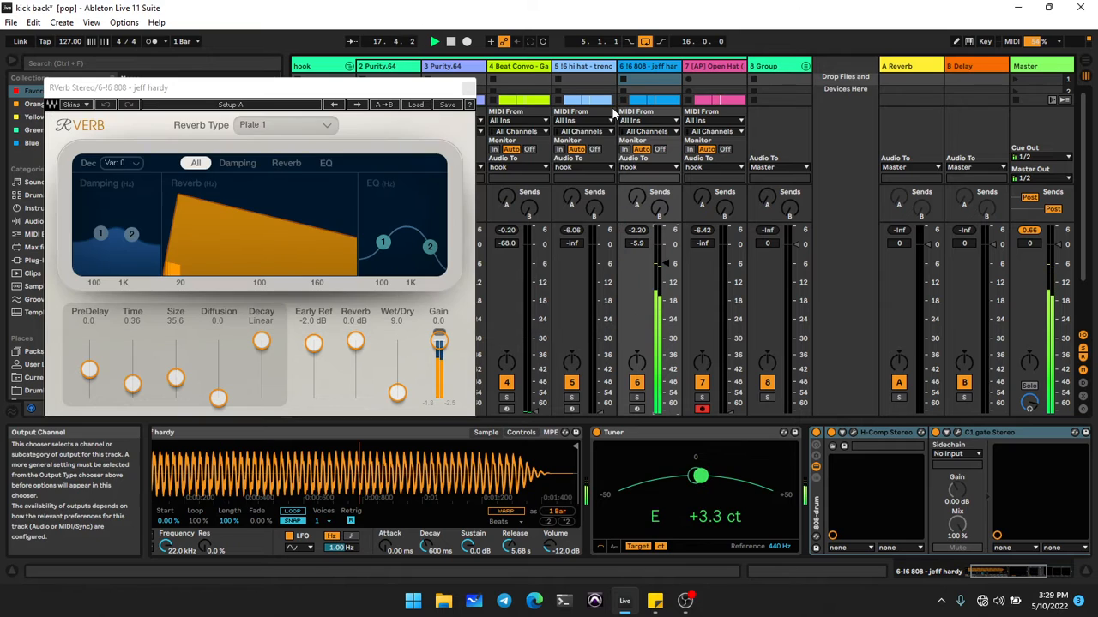
# Step: Add a second Ozone 9 to the Master track and remove its Equalizer module, keeping the Maximizer
pyautogui.click(1062, 70)
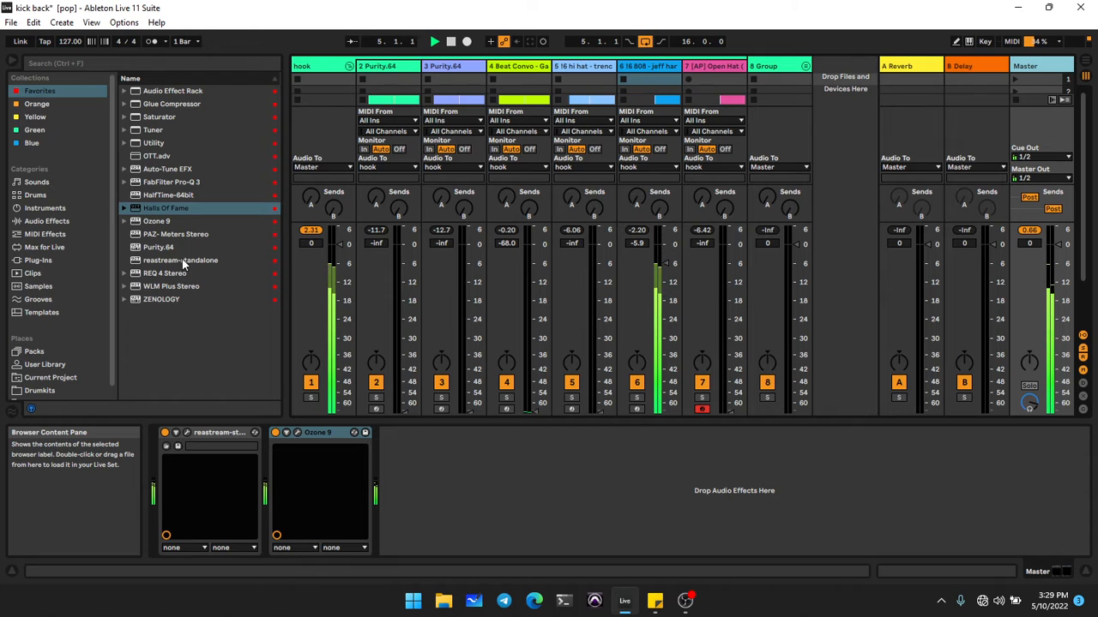
pyautogui.click(173, 221)
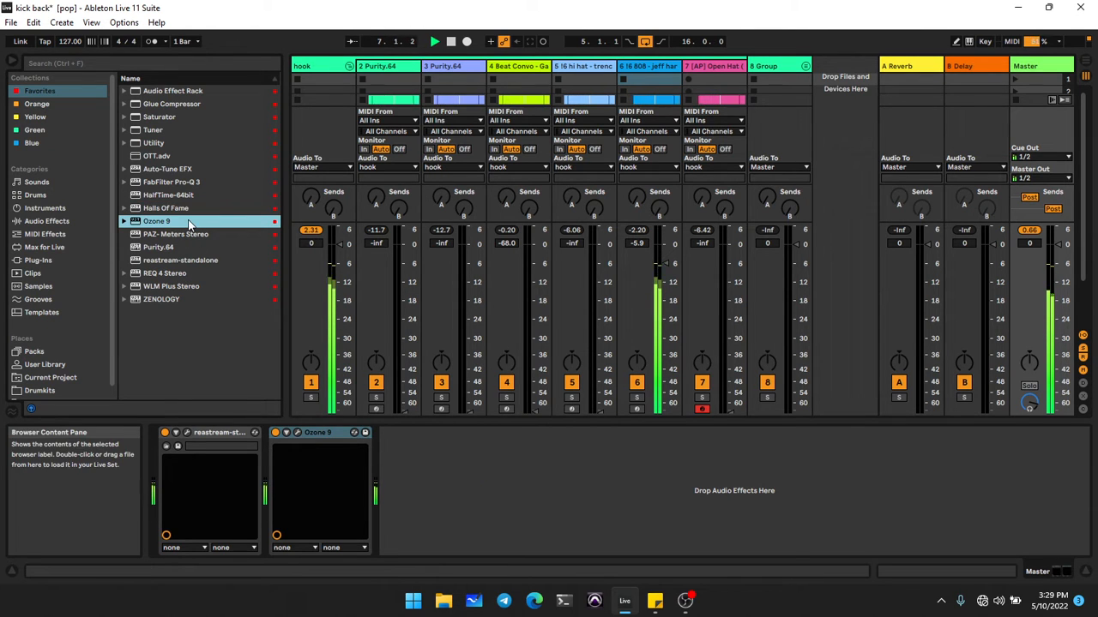
pyautogui.moveTo(426, 579); pyautogui.dragTo(422, 507)
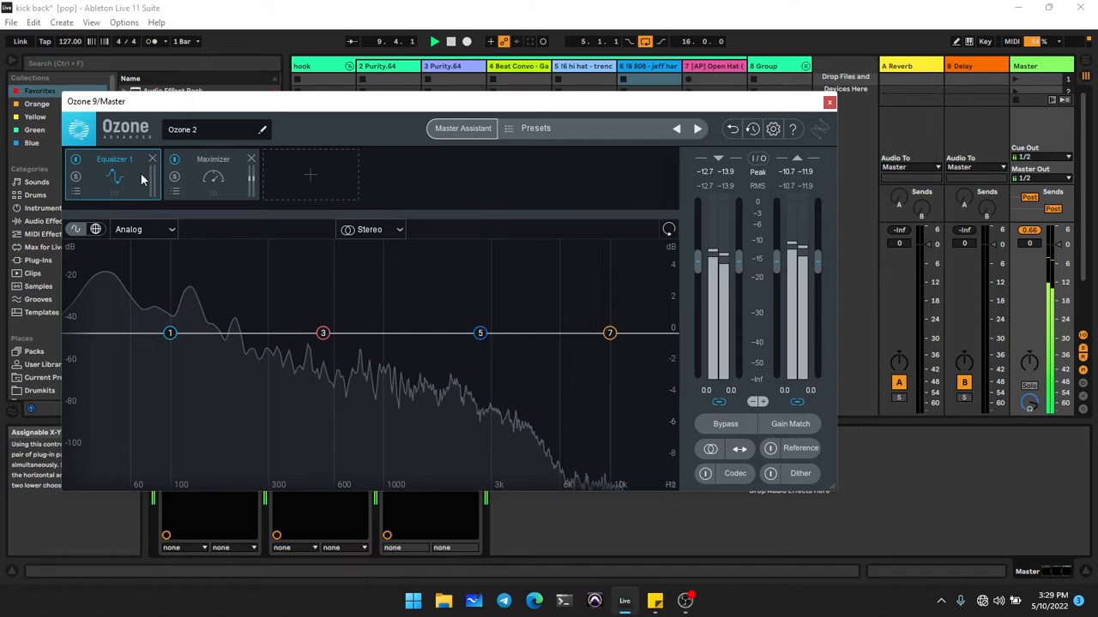
pyautogui.click(153, 159)
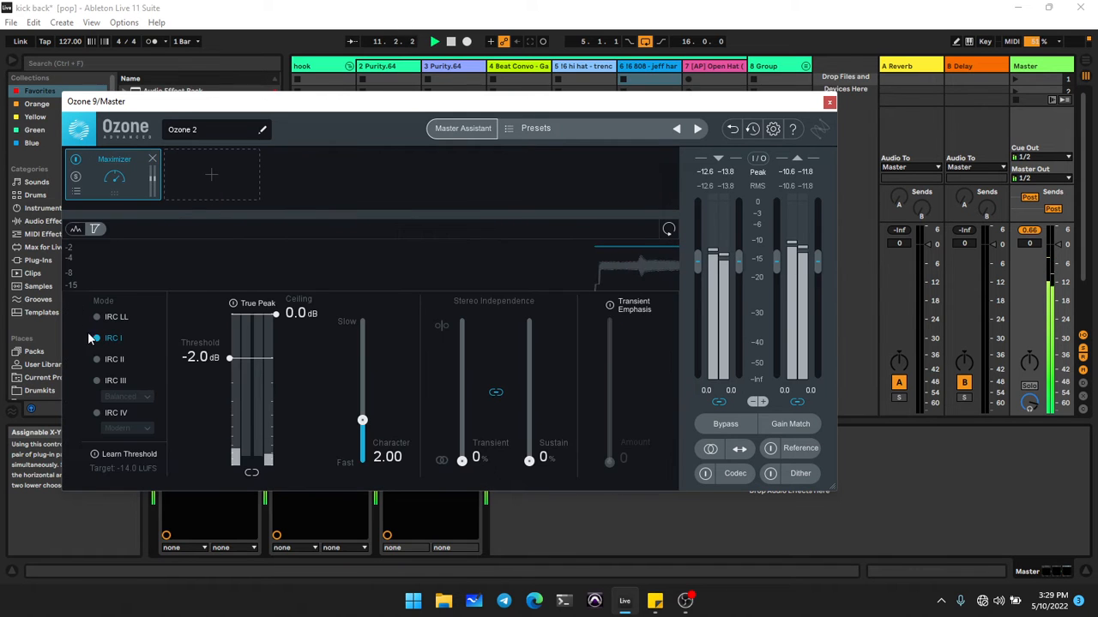
# Step: Enable True Peak on the Maximizer with threshold 0.0 dB, ceiling -0.1 dB and the IRC IV Transient mode
pyautogui.click(233, 304)
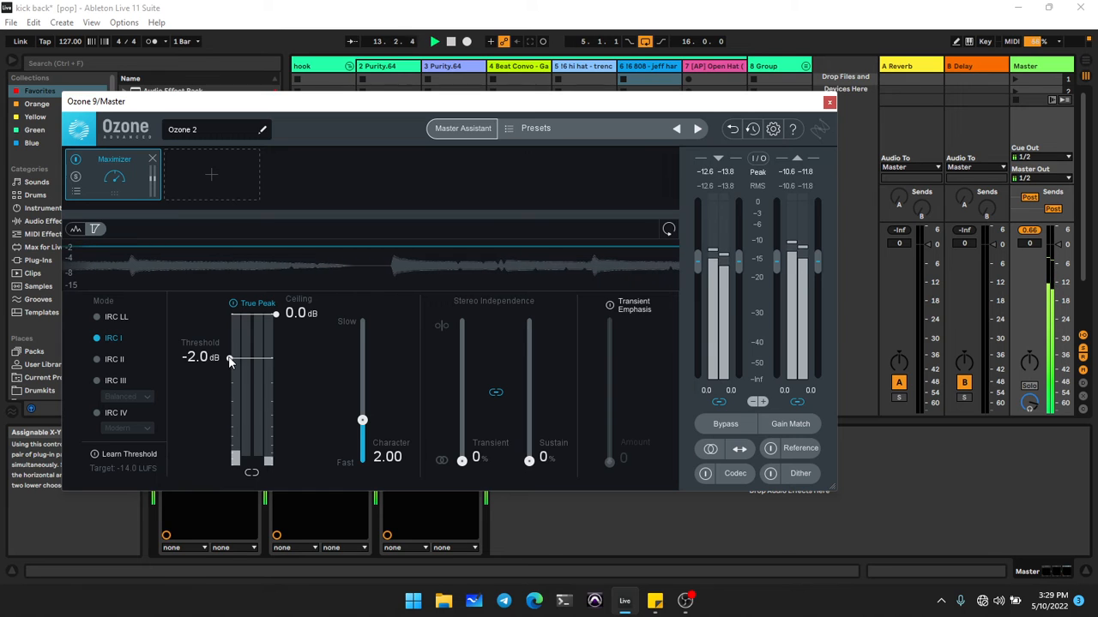
pyautogui.moveTo(229, 359); pyautogui.dragTo(277, 320)
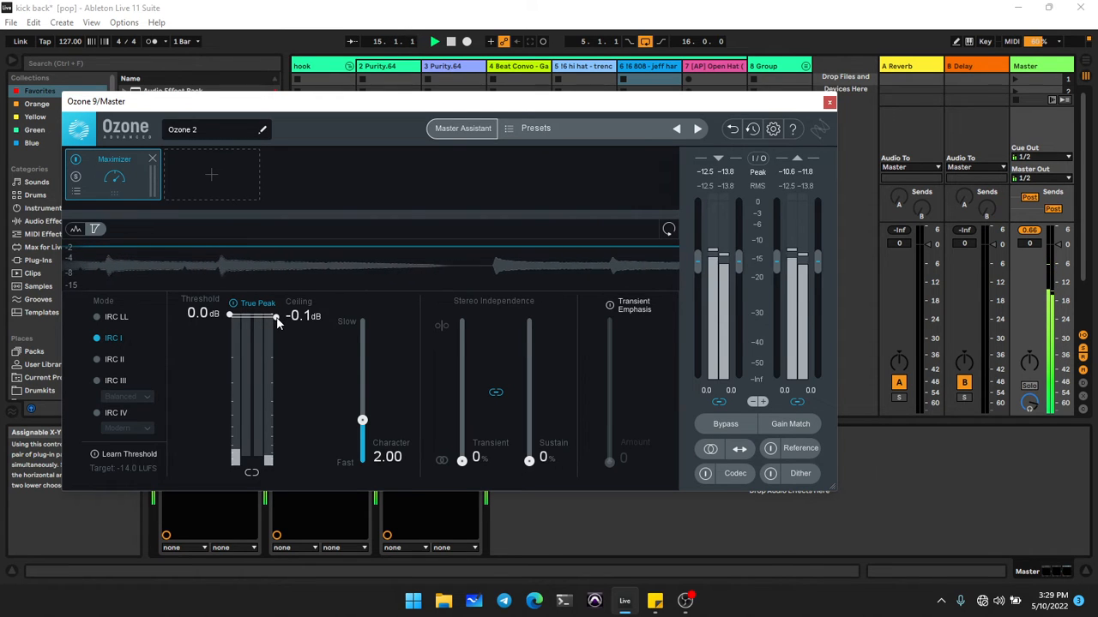
pyautogui.click(116, 414)
pyautogui.click(126, 428)
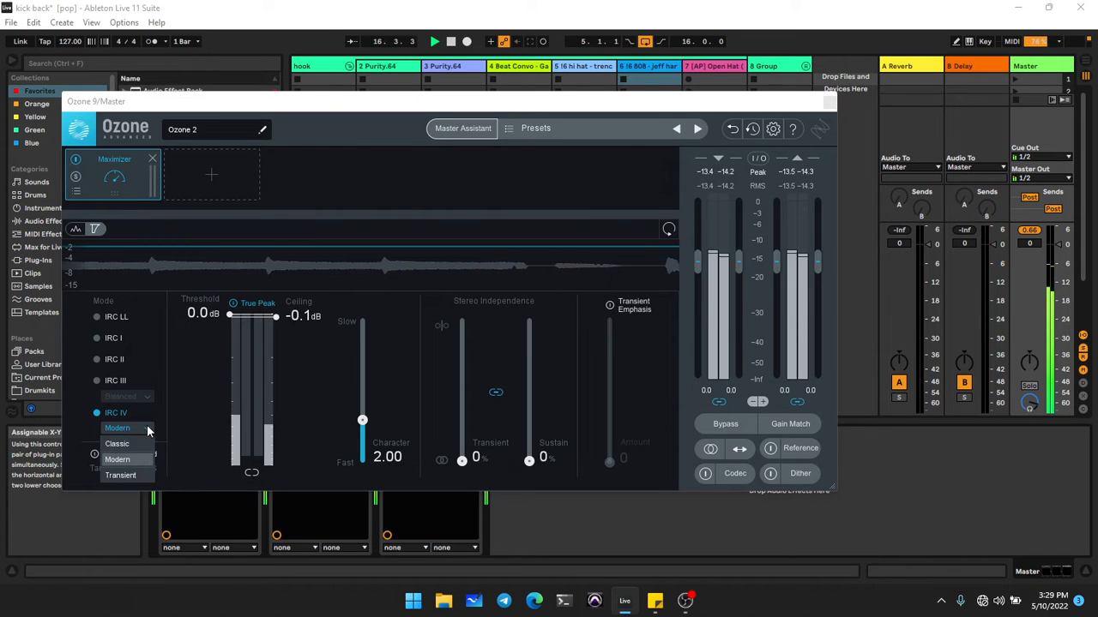
pyautogui.click(120, 475)
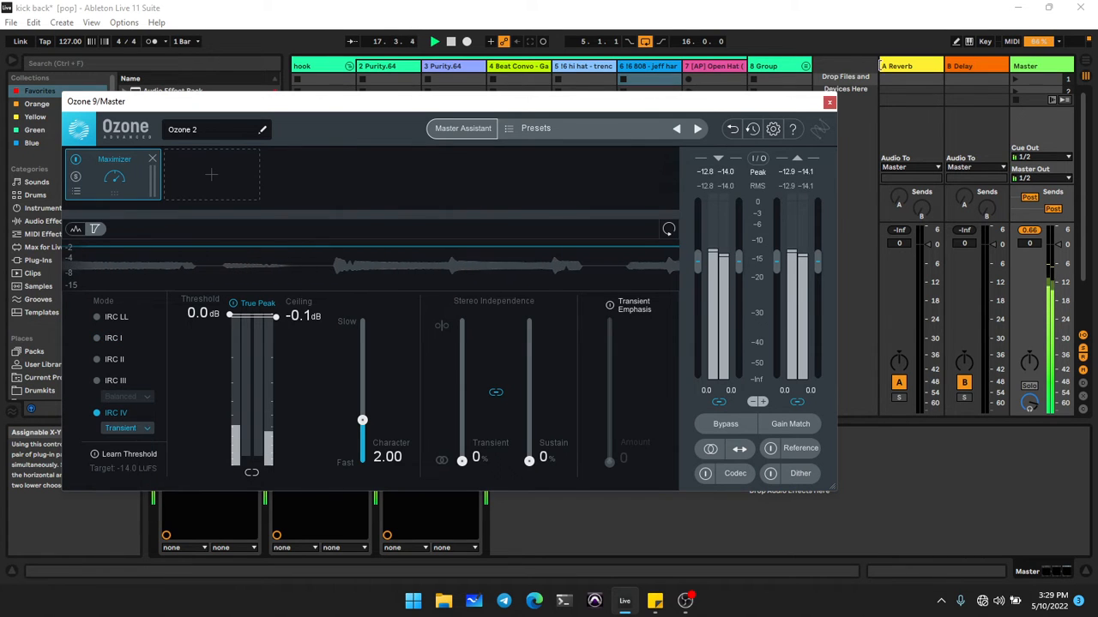
# Step: Close the second Ozone 9 and delete it from the Master track
pyautogui.click(832, 102)
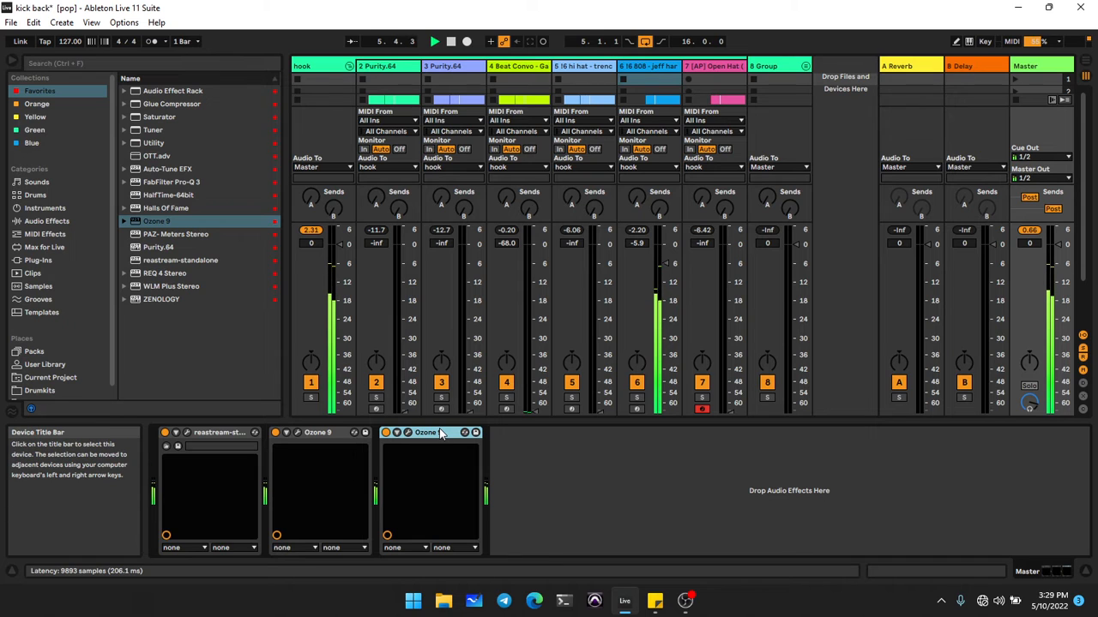
pyautogui.press('Delete')
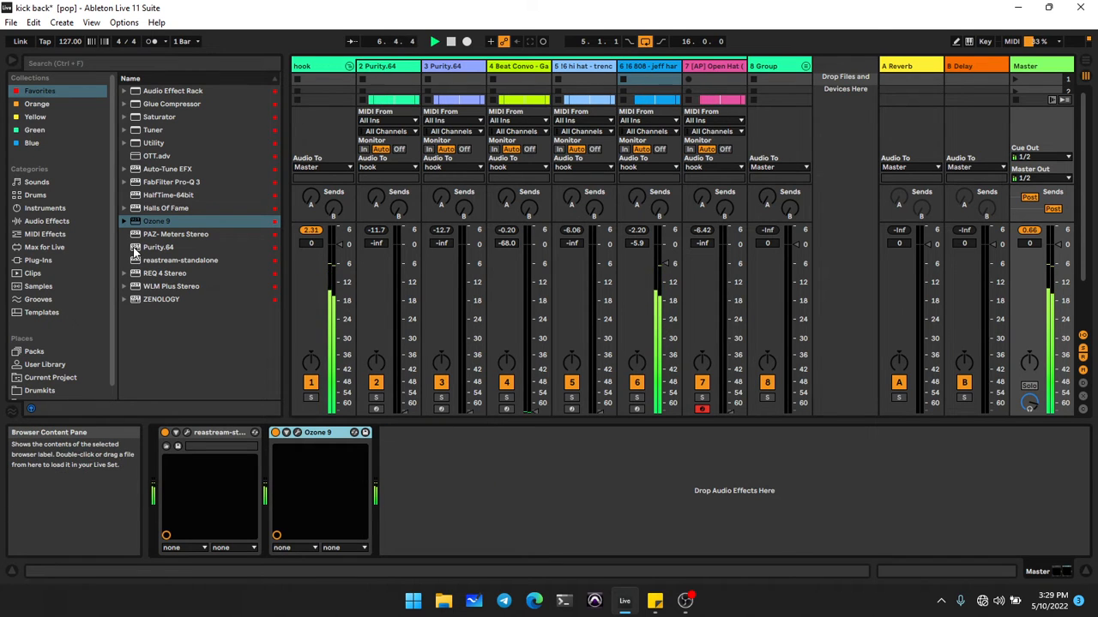
# Step: Add the WLM Plus Stereo loudness meter to the Master track and reset its readings
pyautogui.click(162, 273)
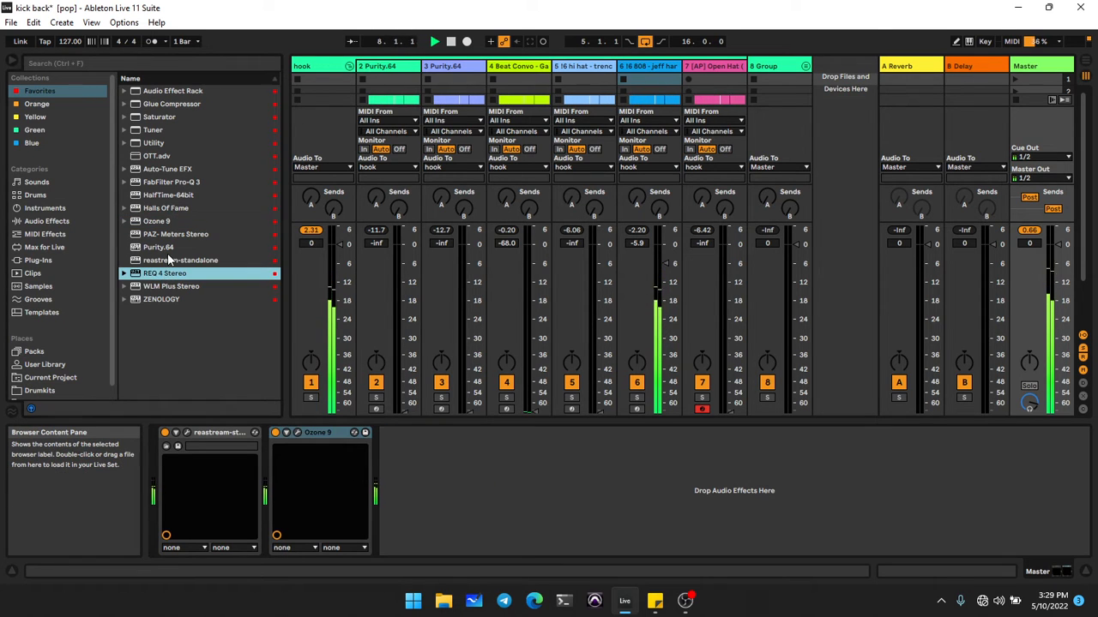
pyautogui.click(173, 288)
pyautogui.doubleClick(183, 286)
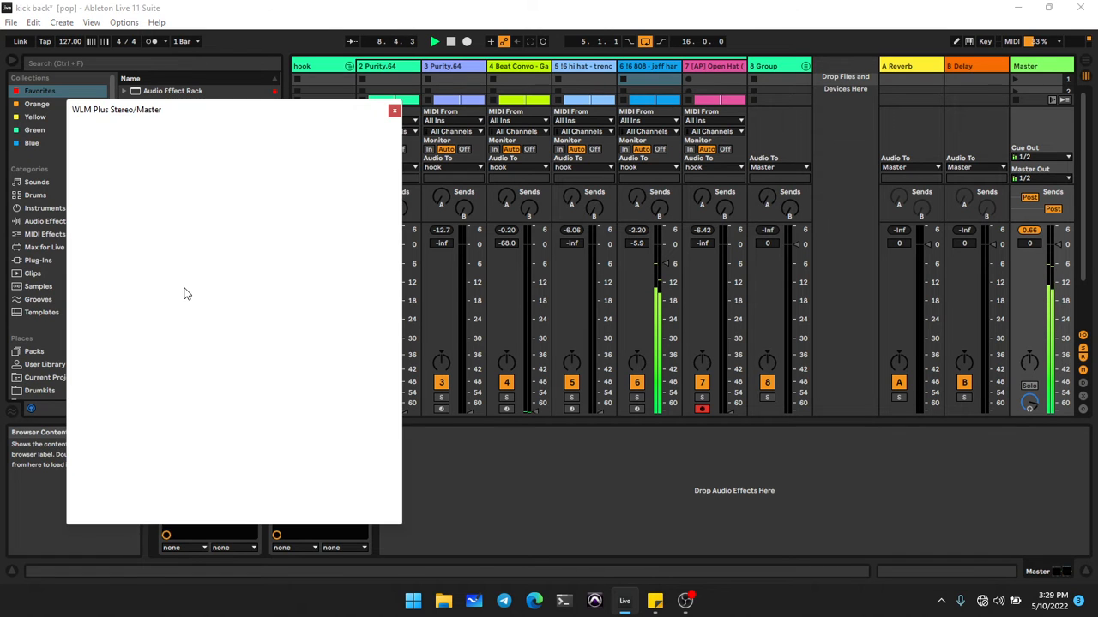
pyautogui.click(369, 252)
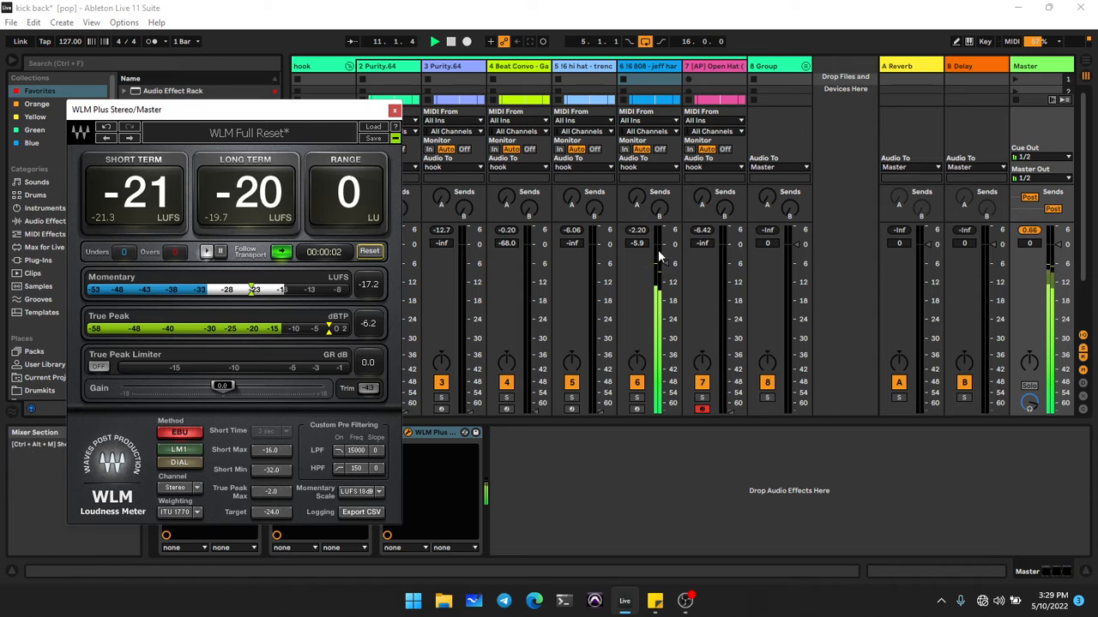
# Step: Raise the 808 track's volume in two stages, to -3.0 dB and -1.7 dB, resetting the WLM loudness meter after each change
pyautogui.moveTo(667, 263); pyautogui.dragTo(667, 254)
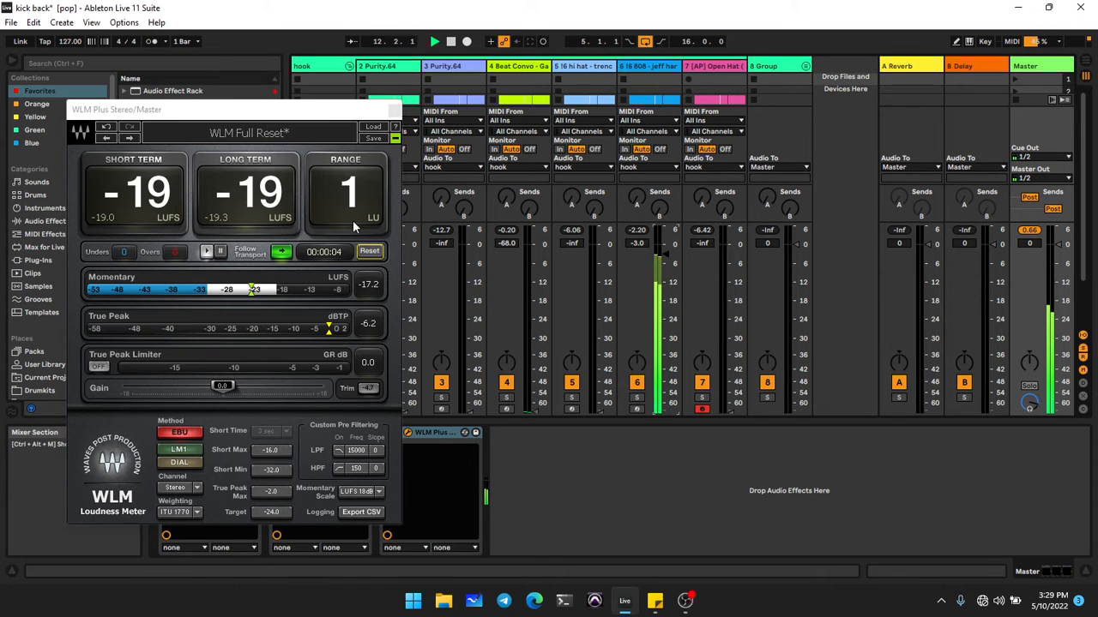
pyautogui.click(370, 252)
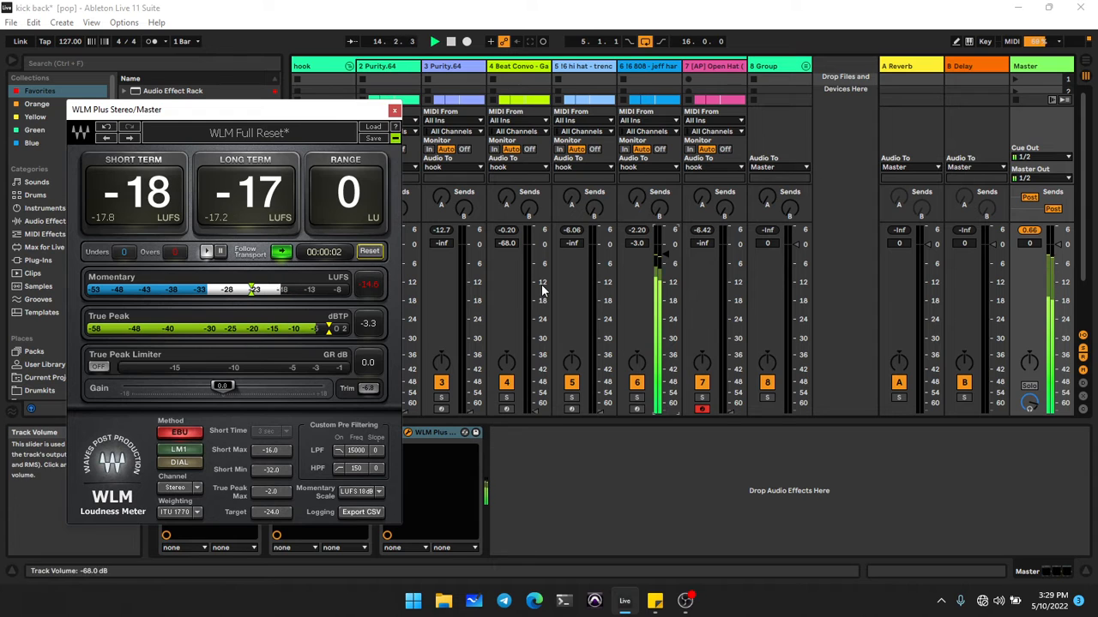
pyautogui.scroll(3, 671, 255)
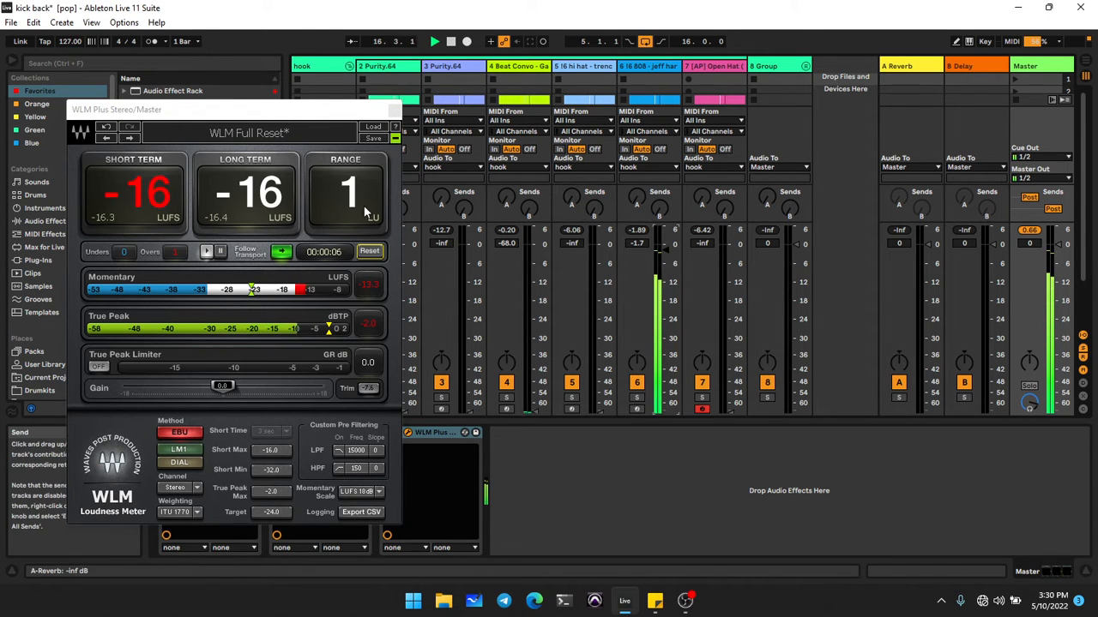
pyautogui.click(368, 252)
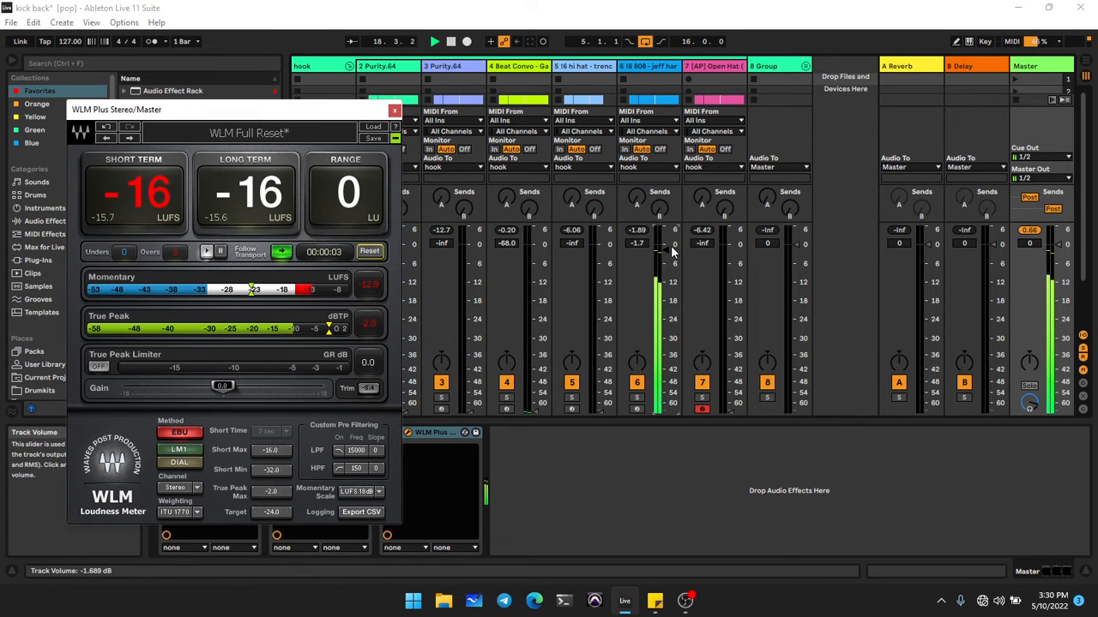
# Step: Set the 808 track's volume to 0 dB and reset the WLM loudness meter
pyautogui.doubleClick(670, 252)
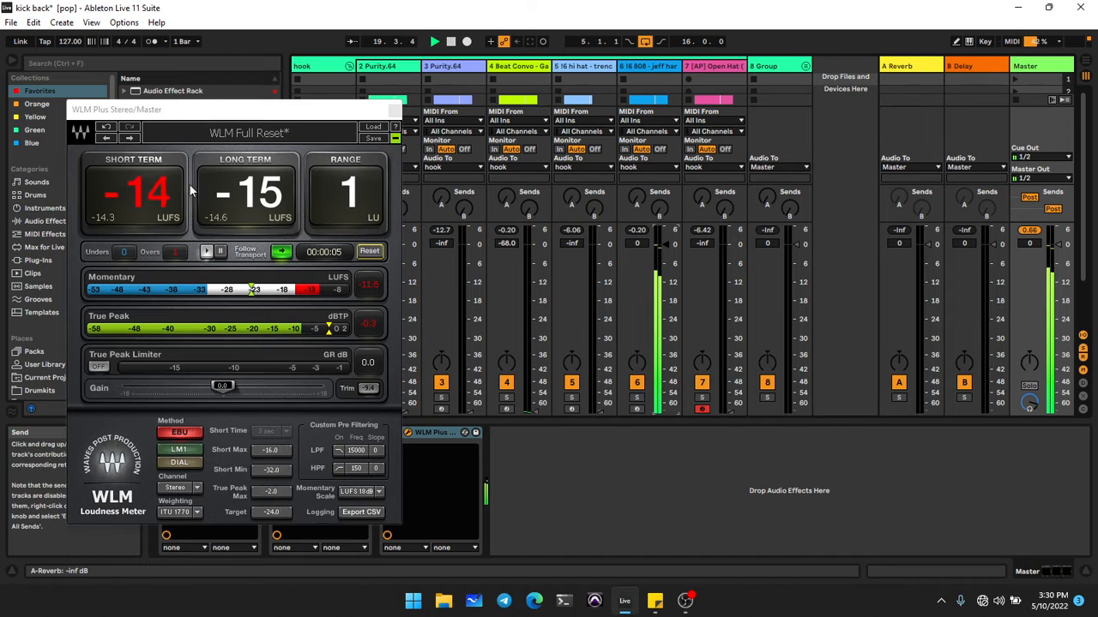
pyautogui.click(377, 255)
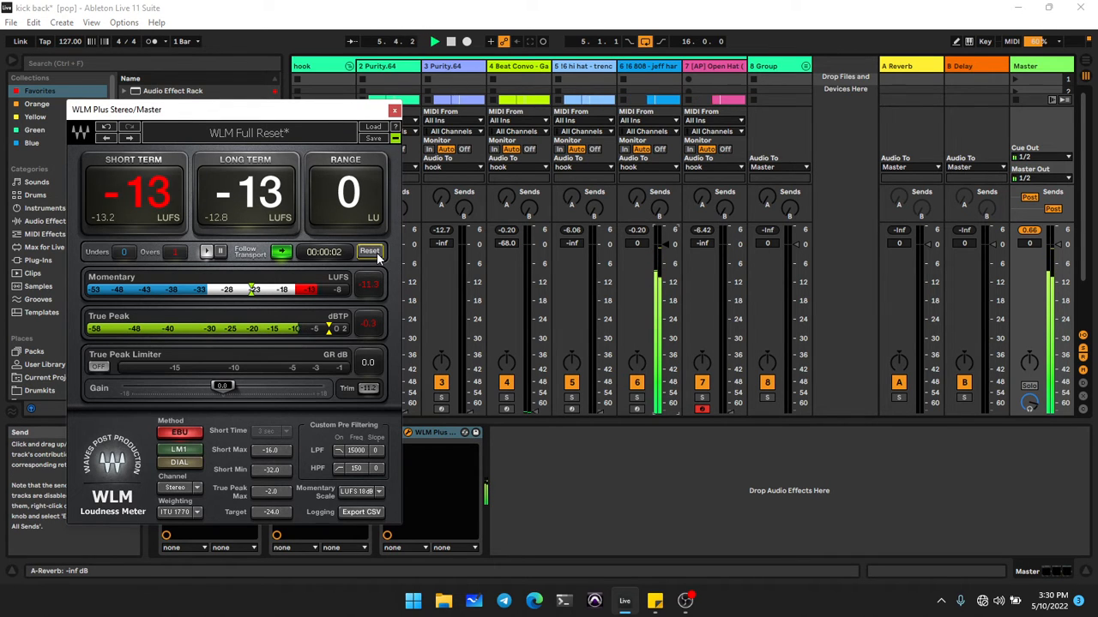
# Step: Bring in the snare and hi-hat tracks, setting the hi-hat's volume to -6.7 dB and the Beat Convo snare's to -3.9 dB
pyautogui.click(521, 259)
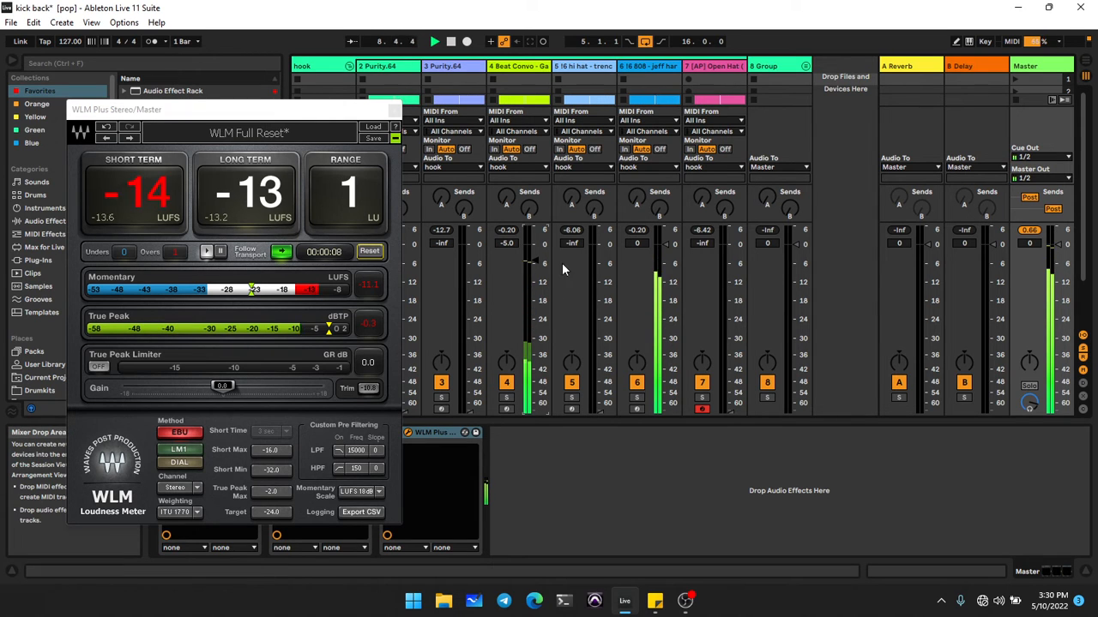
pyautogui.click(597, 282)
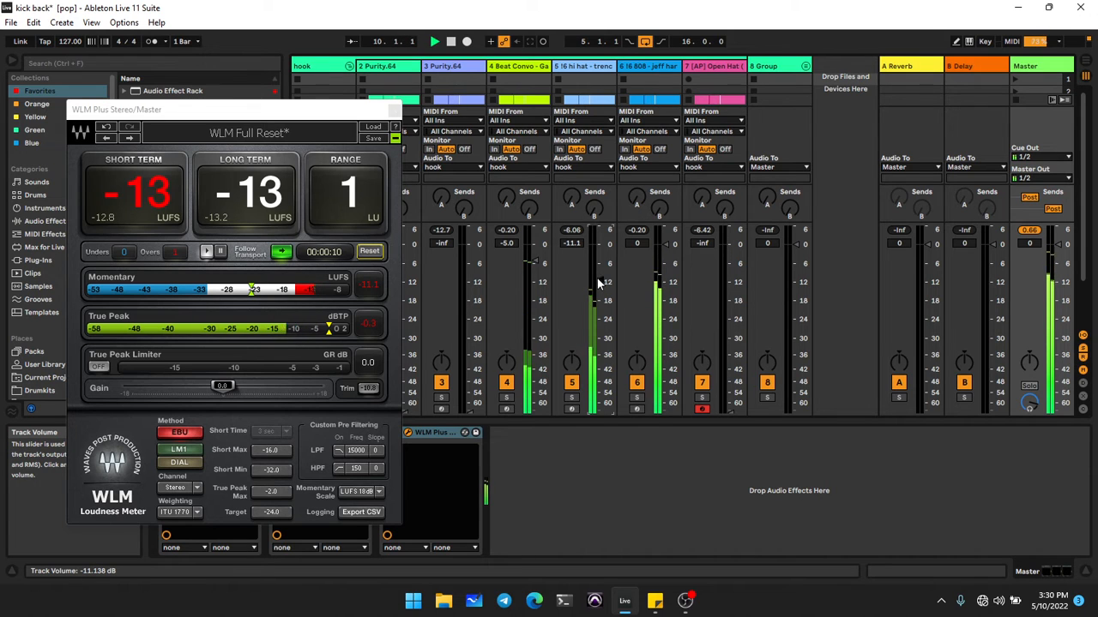
pyautogui.moveTo(599, 284); pyautogui.dragTo(602, 265)
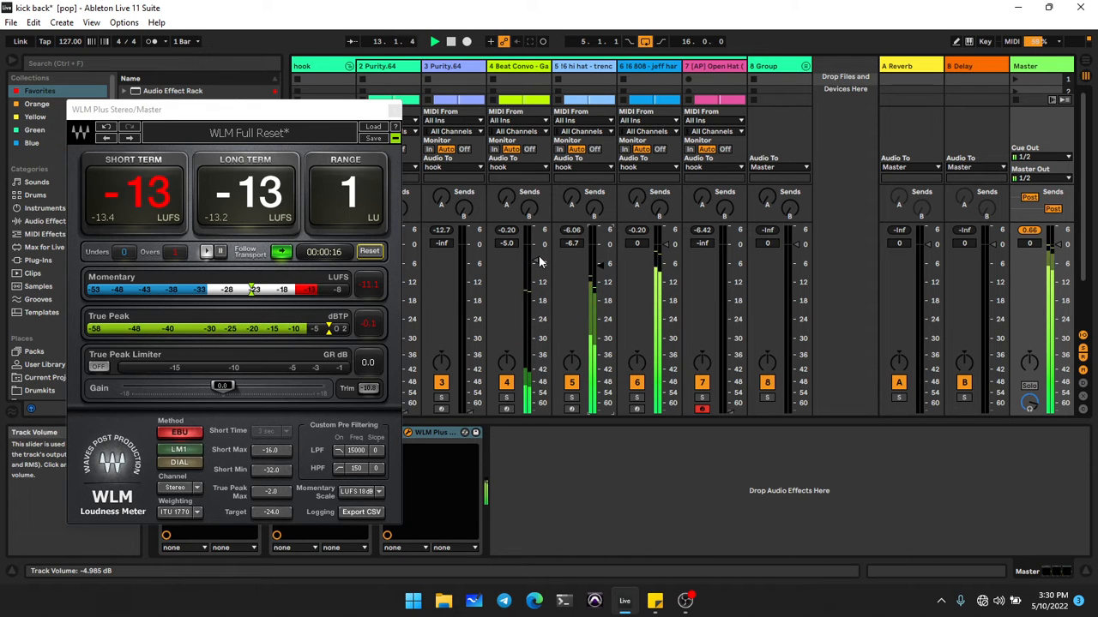
pyautogui.moveTo(539, 262); pyautogui.dragTo(537, 259)
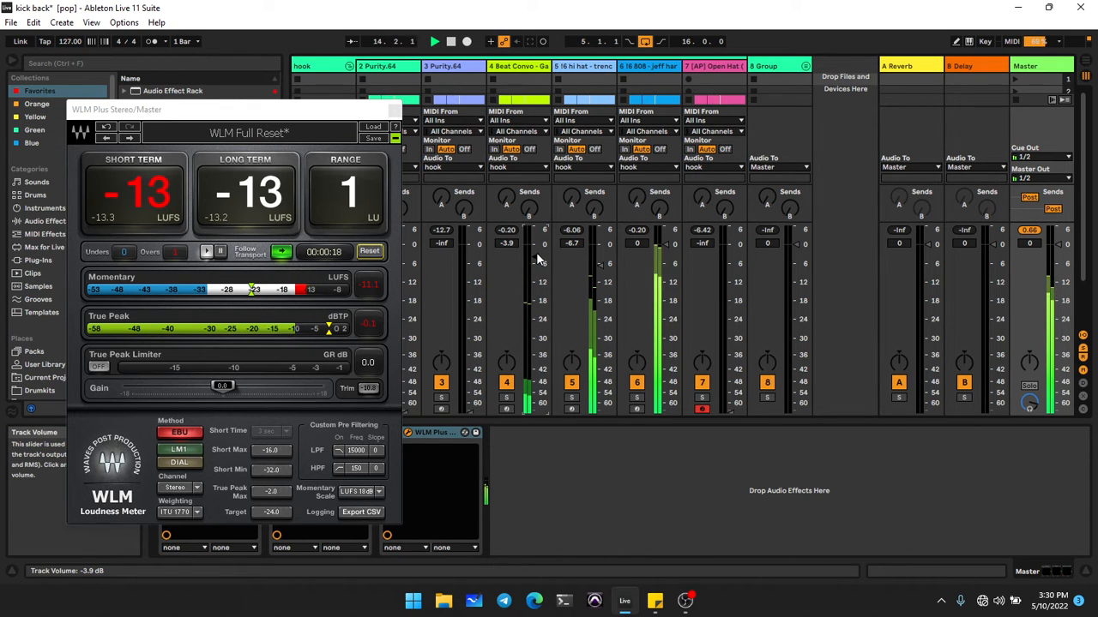
# Step: View the 808 and hi-hat device chains and set the Open Hat track's volume to -7.6 dB
pyautogui.click(657, 69)
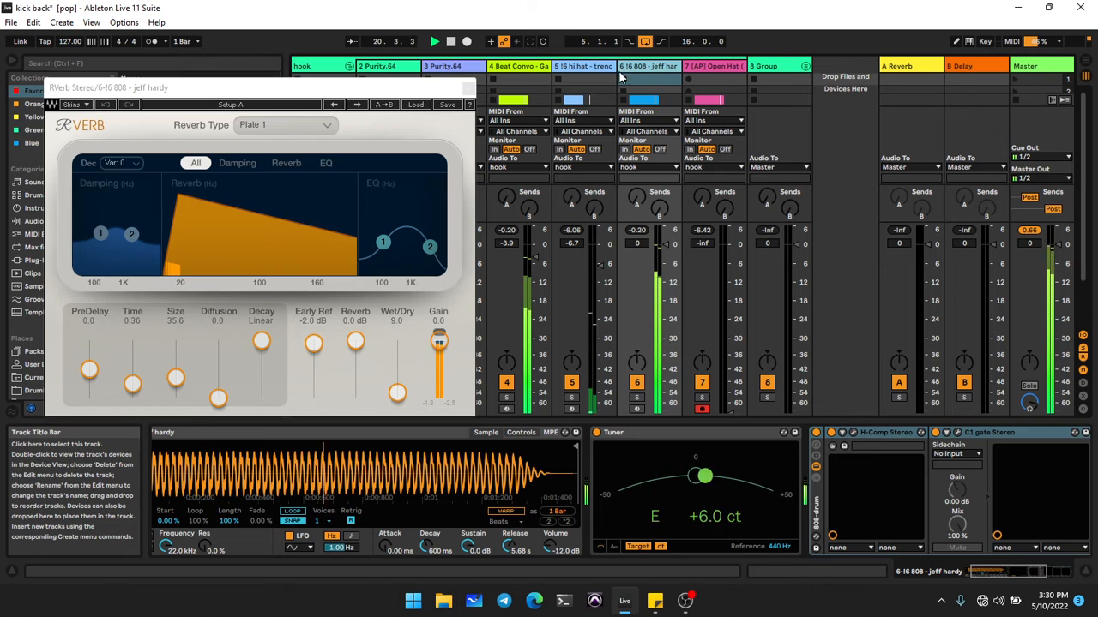
pyautogui.click(587, 70)
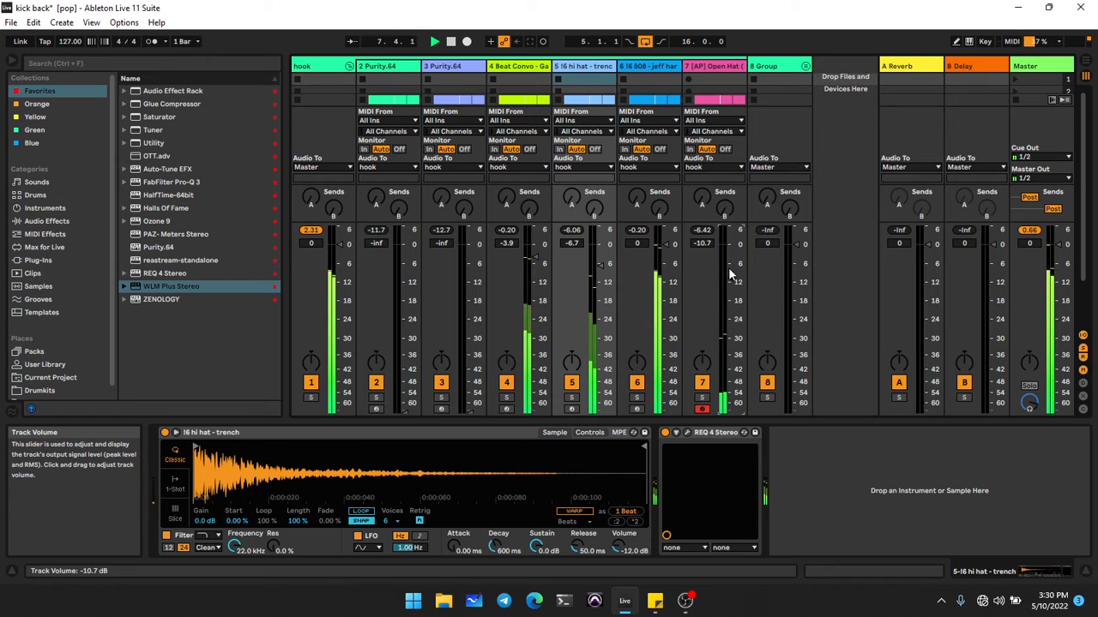
pyautogui.scroll(3, 730, 274)
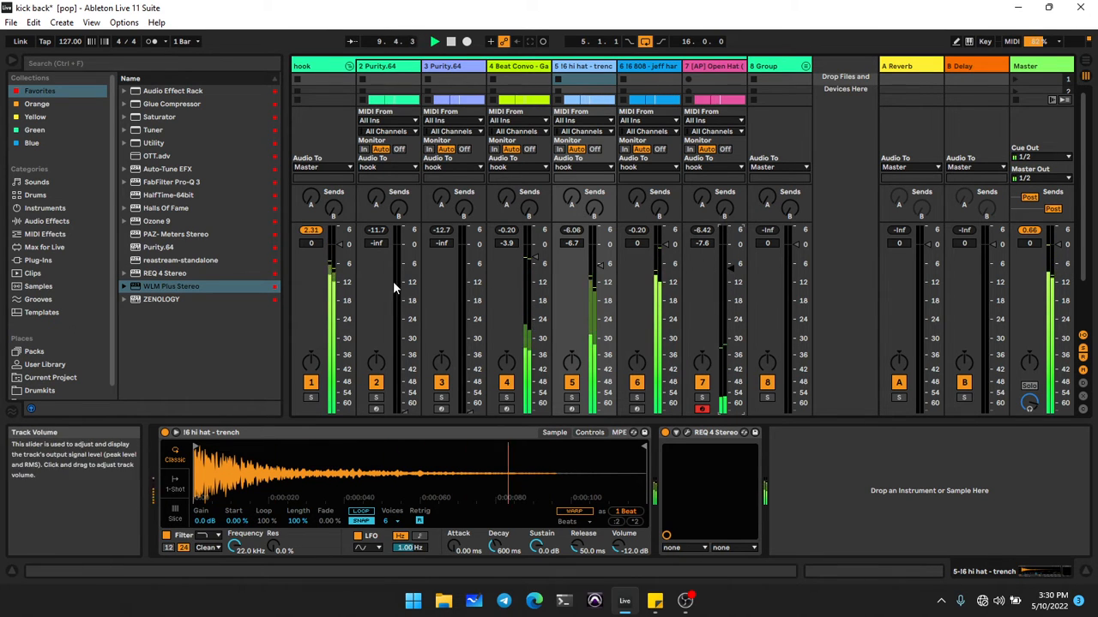
# Step: Raise the two Purity.64 melody tracks from silence, setting track 2 to -9.0 dB and track 3 to -7.0 dB
pyautogui.scroll(3, 397, 276)
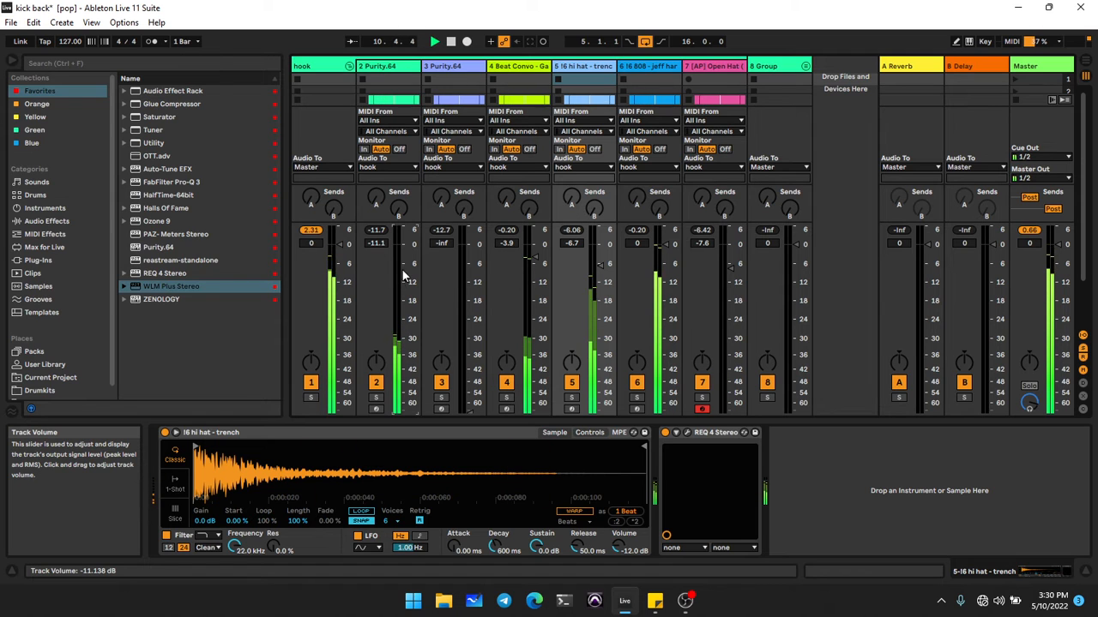
pyautogui.moveTo(459, 276); pyautogui.dragTo(467, 264)
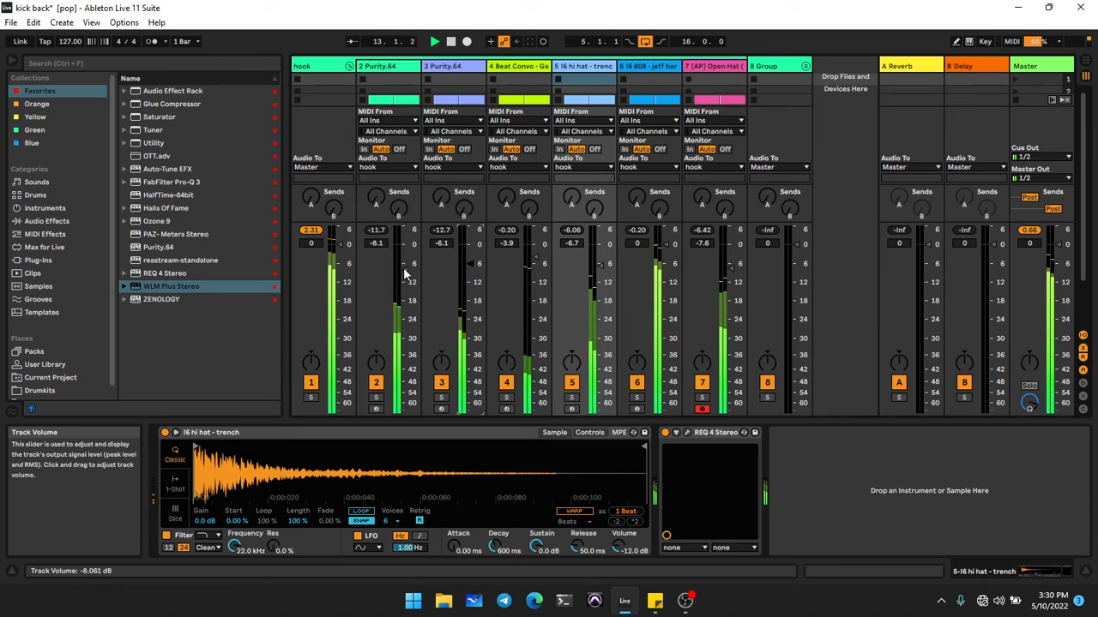
pyautogui.scroll(-1, 404, 276)
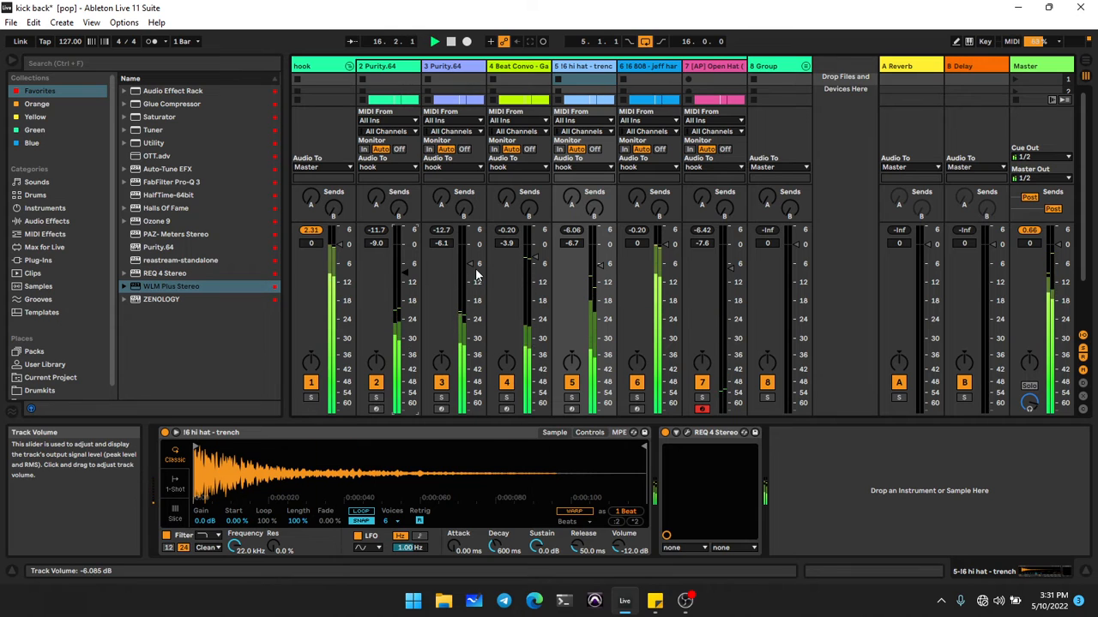
pyautogui.moveTo(470, 269); pyautogui.dragTo(470, 266)
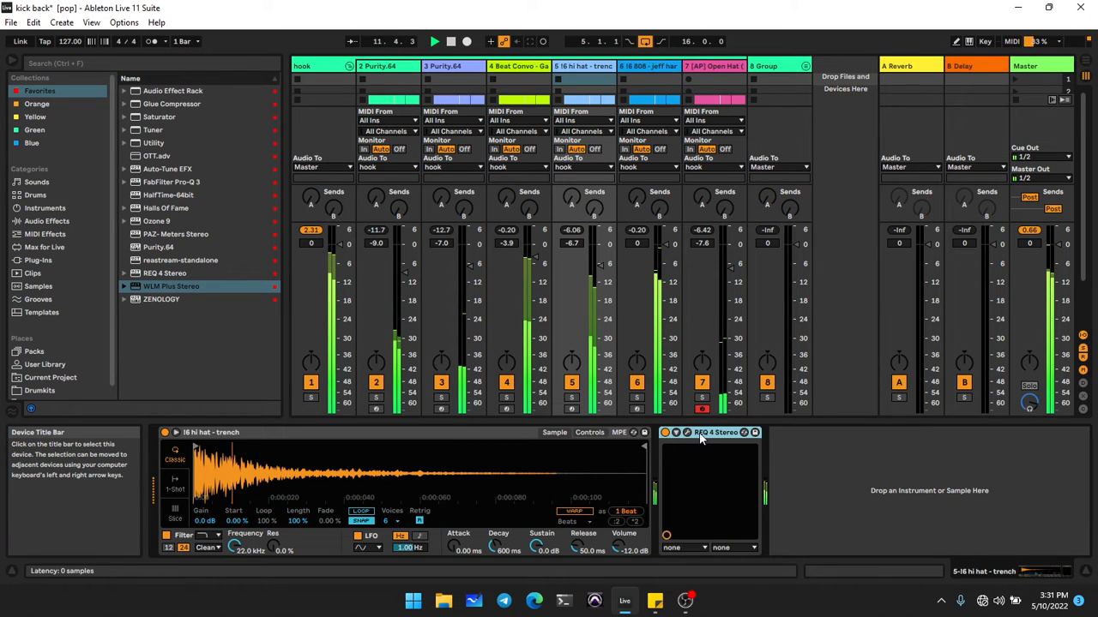
# Step: Replace the hi-hat track's REQ 4 Stereo with the hi-hats-drum.adg rack and set the track's volume to -7.8 dB
pyautogui.press('Delete')
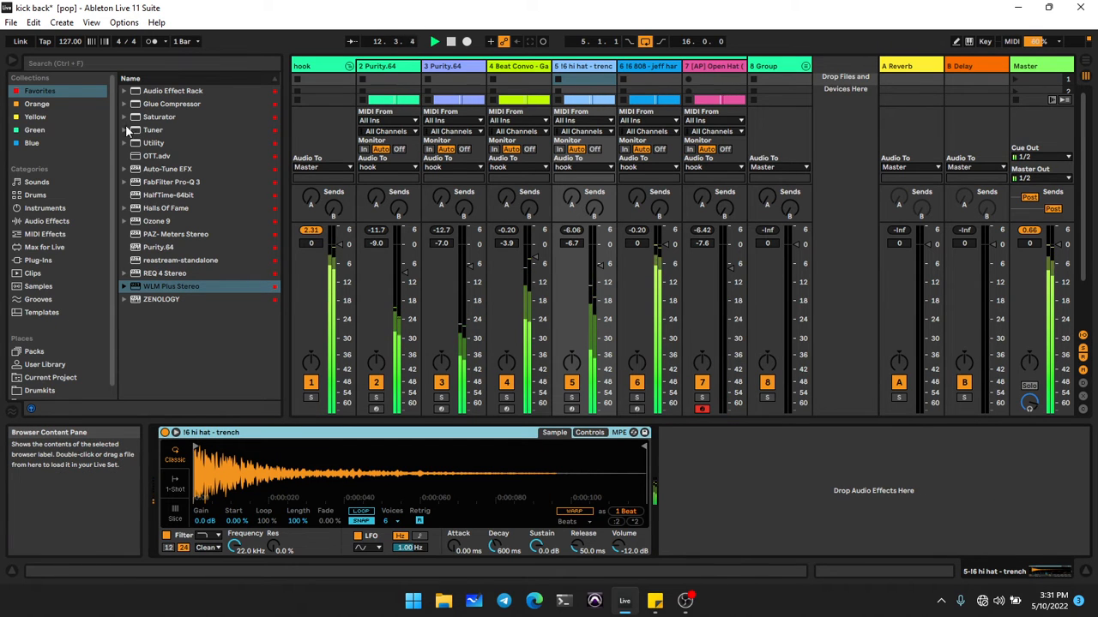
pyautogui.click(35, 117)
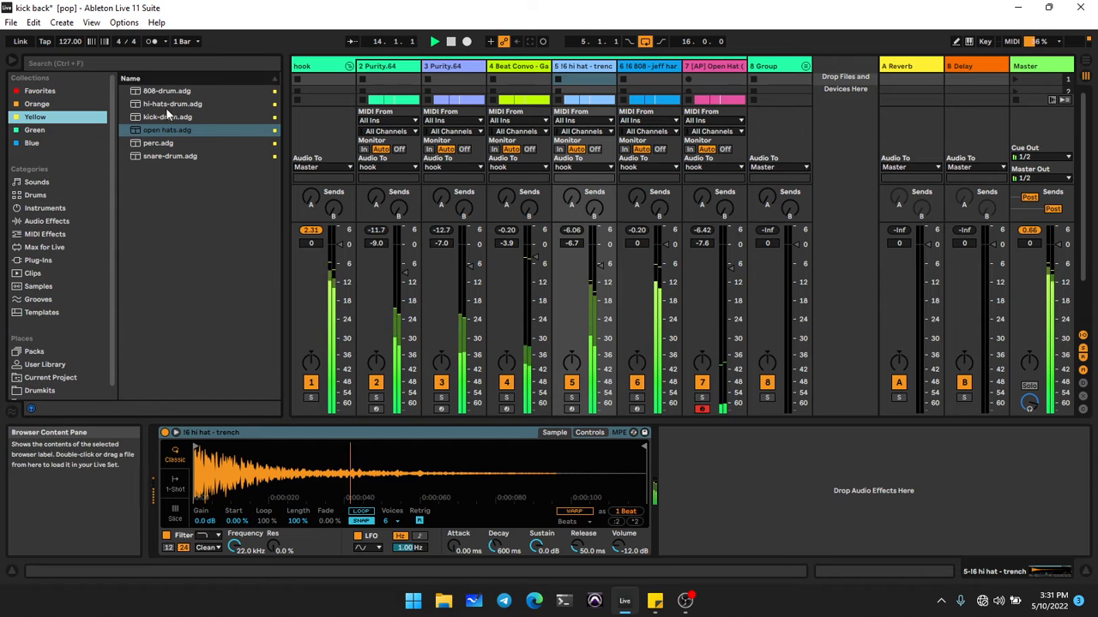
pyautogui.doubleClick(171, 104)
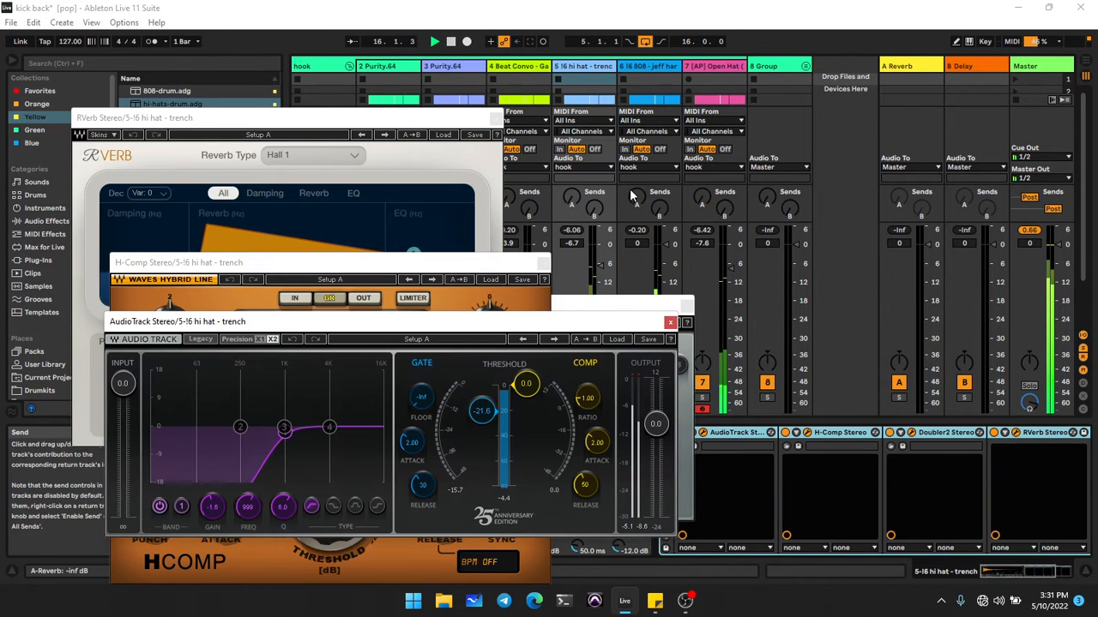
pyautogui.click(670, 322)
pyautogui.moveTo(603, 271); pyautogui.dragTo(602, 277)
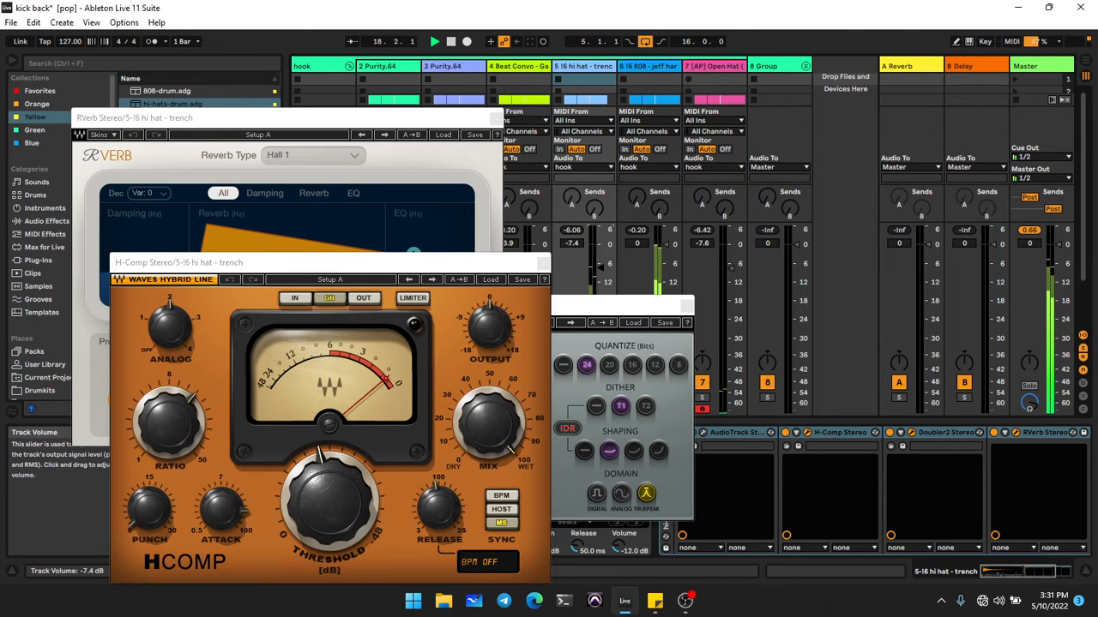
# Step: Review the snare, hi-hat, 808 and open hat device chains, and close the hi-hat's L1 and RVerb windows
pyautogui.click(520, 68)
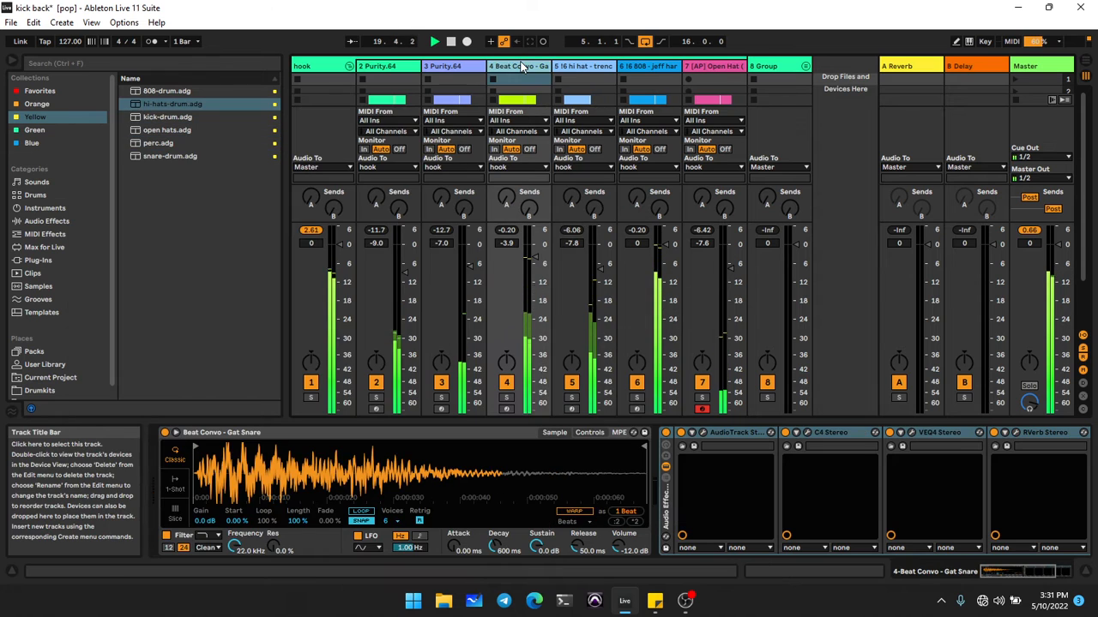
pyautogui.click(578, 68)
pyautogui.click(638, 65)
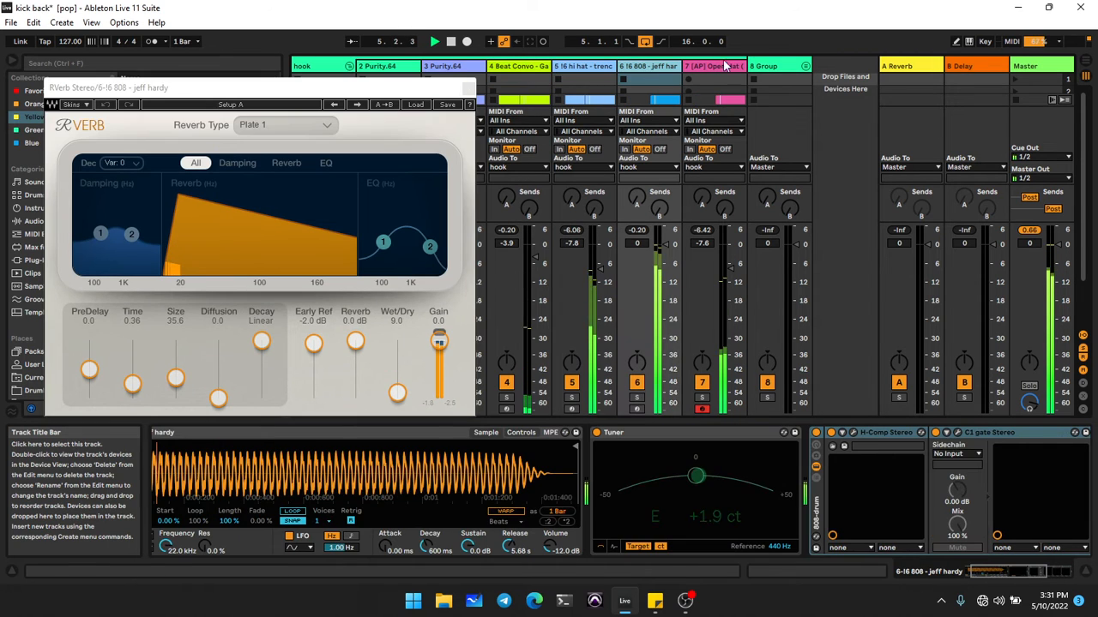
pyautogui.click(714, 66)
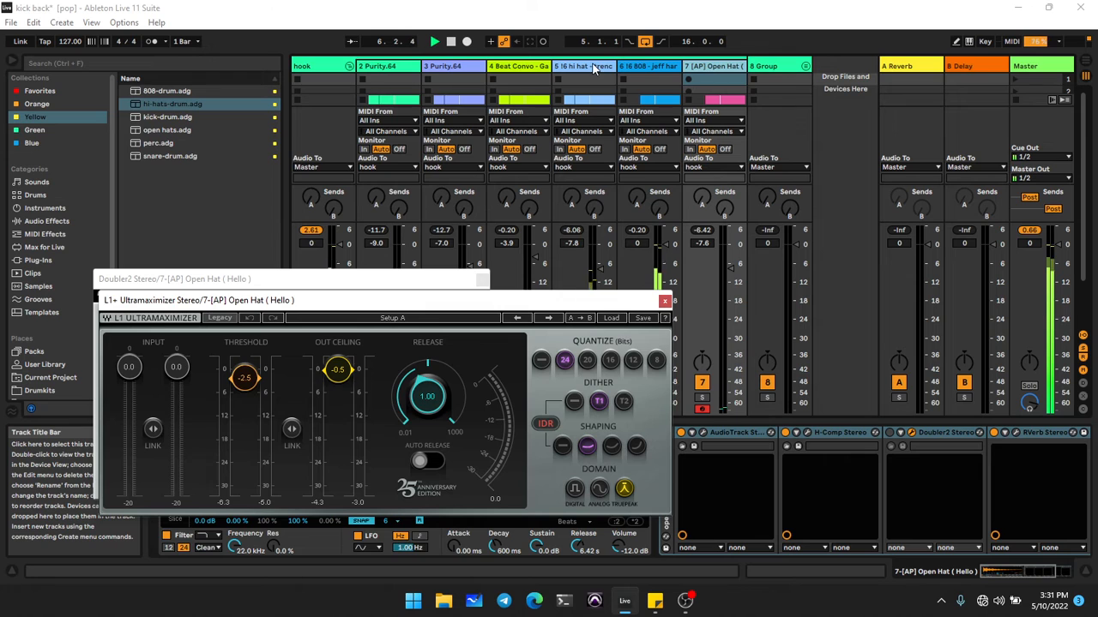
pyautogui.click(591, 67)
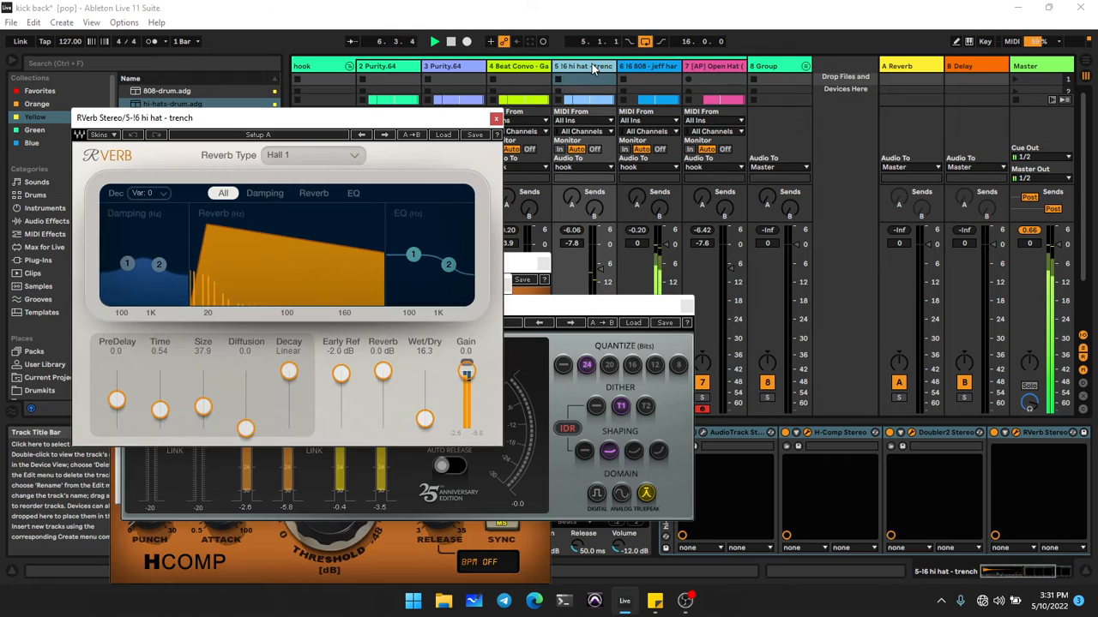
pyautogui.click(686, 306)
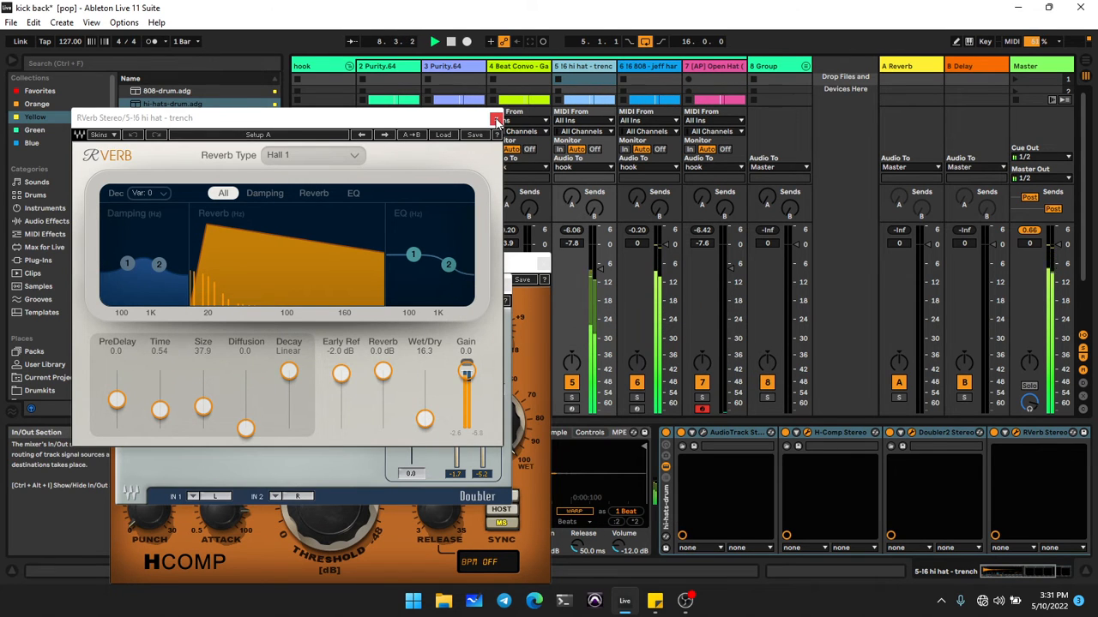
pyautogui.click(496, 120)
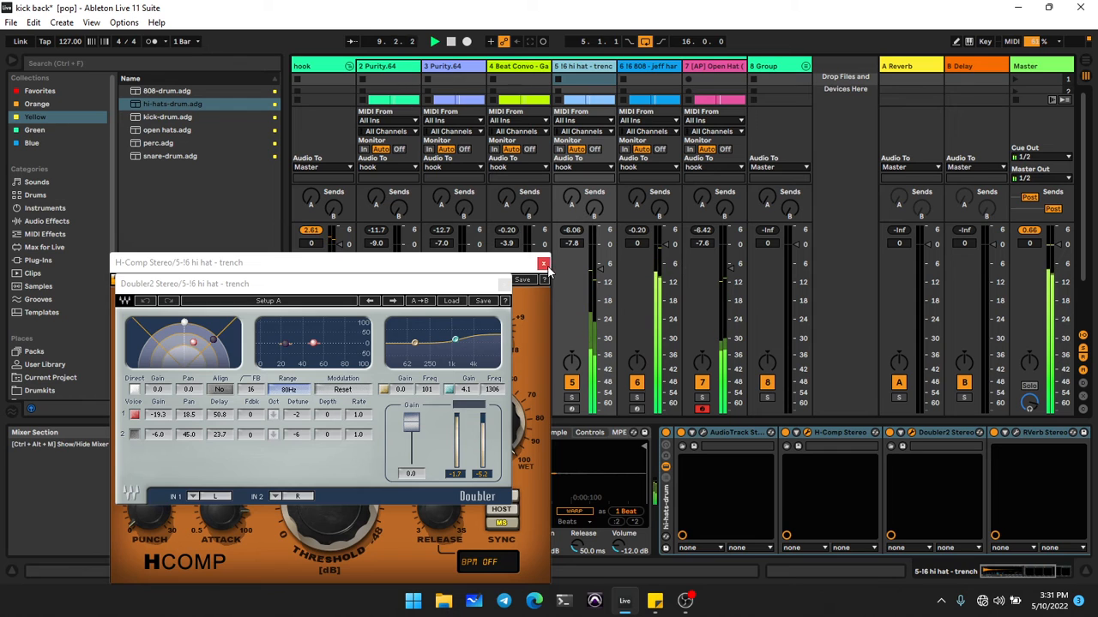
# Step: Show the Master track's WLM loudness meter, reset its readings and move its window off the browser and Master device chain
pyautogui.click(1039, 67)
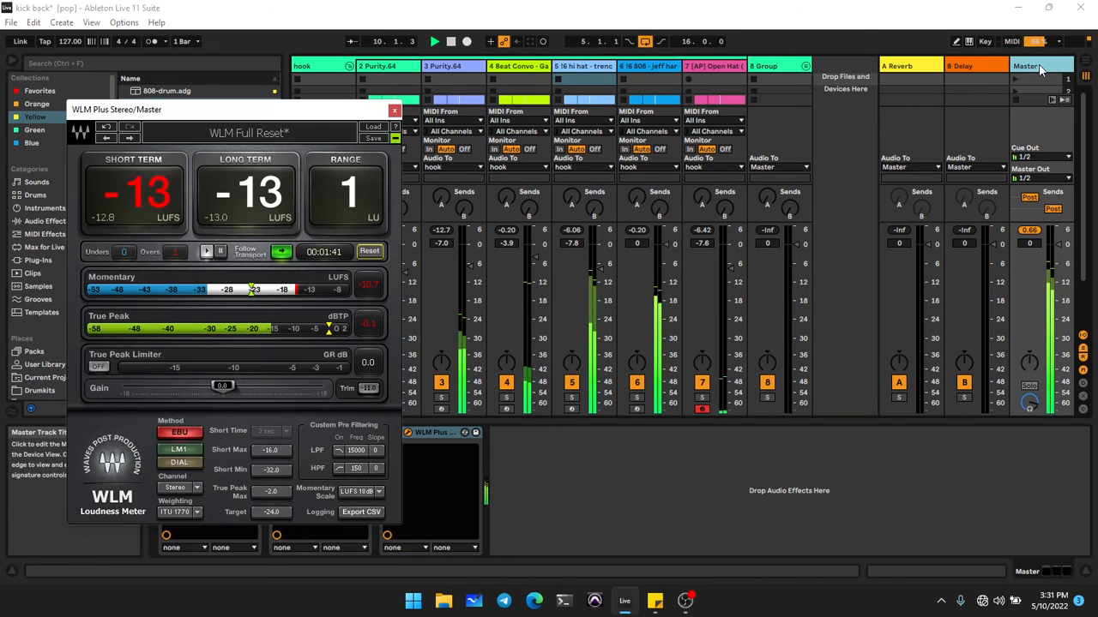
pyautogui.click(370, 251)
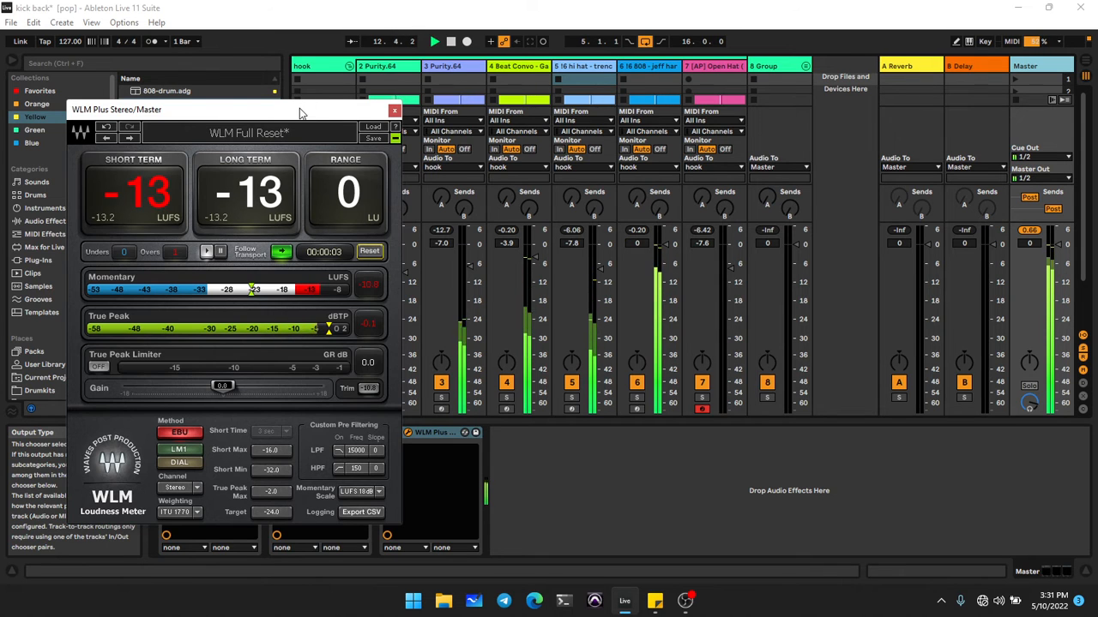
pyautogui.moveTo(308, 109); pyautogui.dragTo(892, 146)
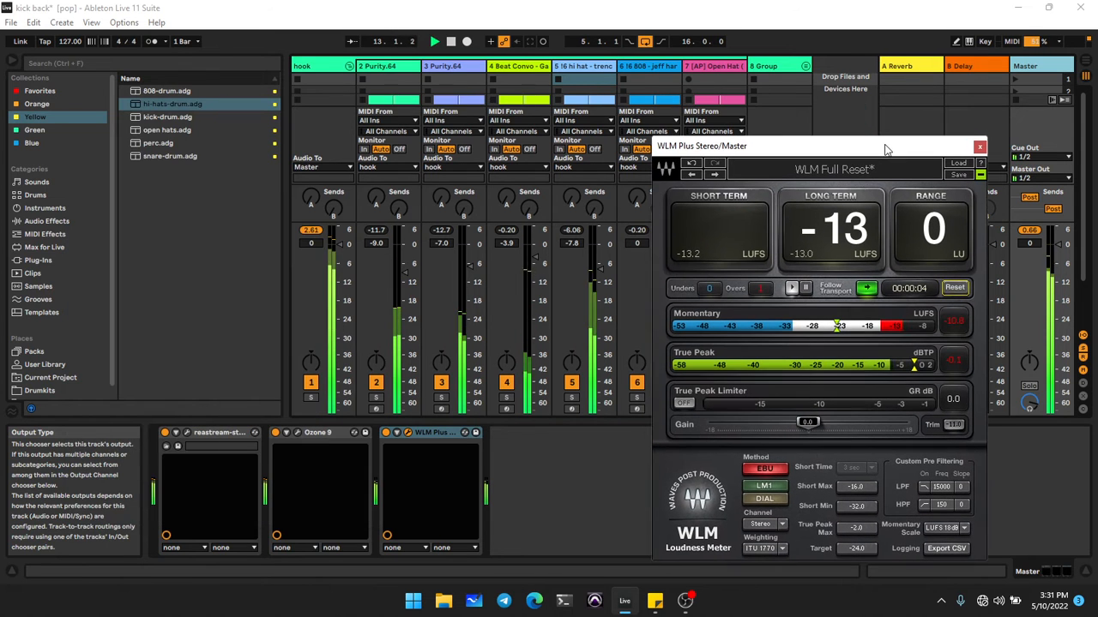
# Step: Lower the Master's Ozone 9 Maximizer threshold in two stages, to -2.8 dB and -3.5 dB, resetting the WLM meter after each change
pyautogui.click(297, 433)
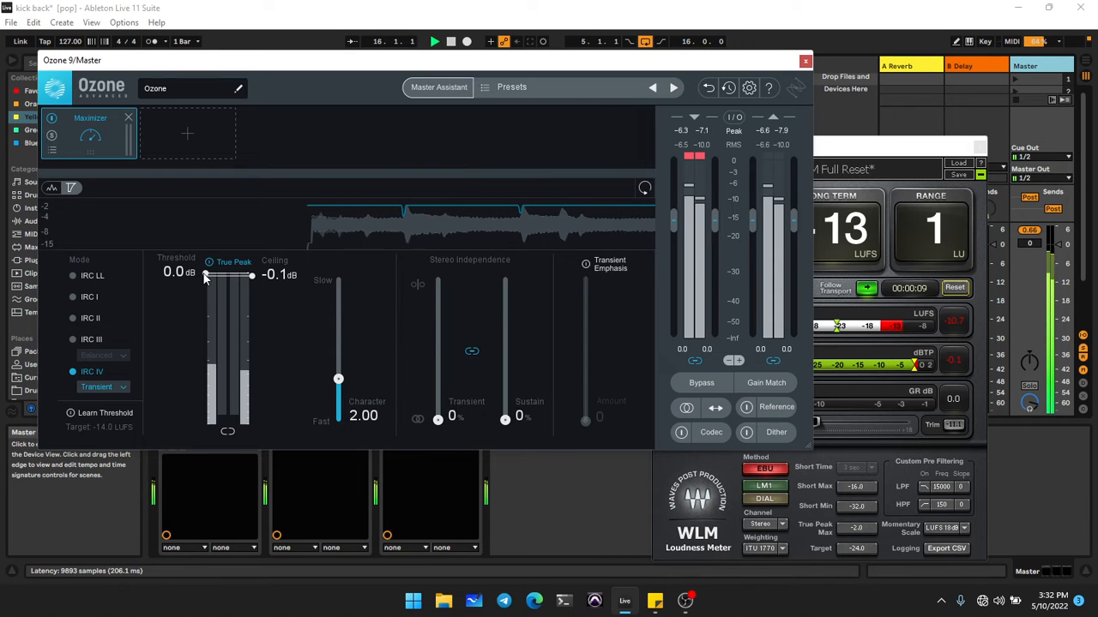
pyautogui.moveTo(205, 275); pyautogui.dragTo(209, 331)
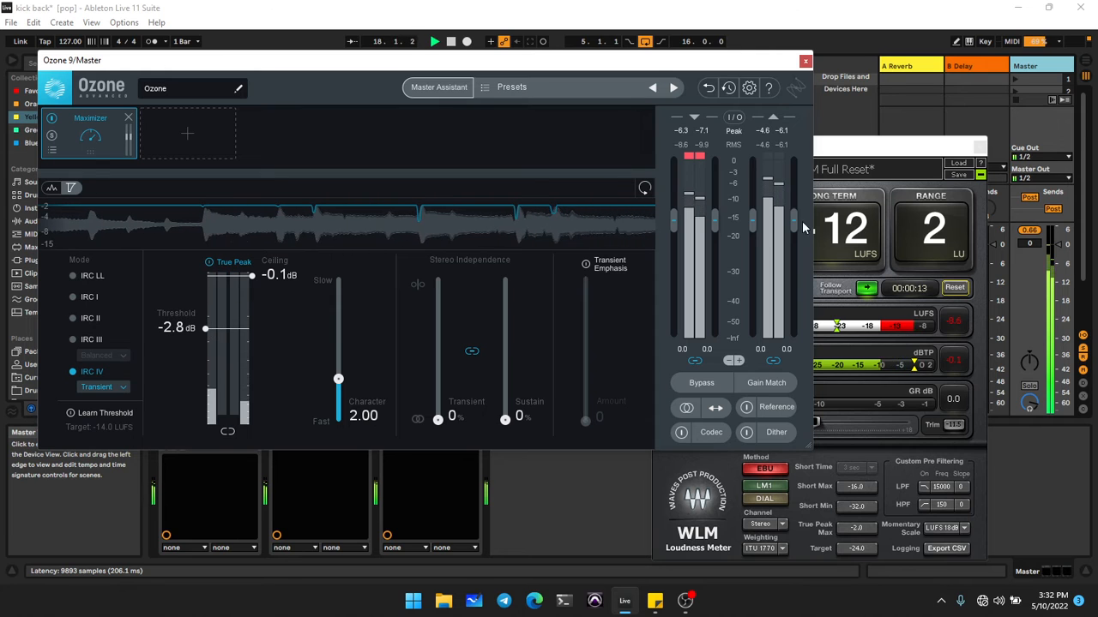
pyautogui.click(954, 288)
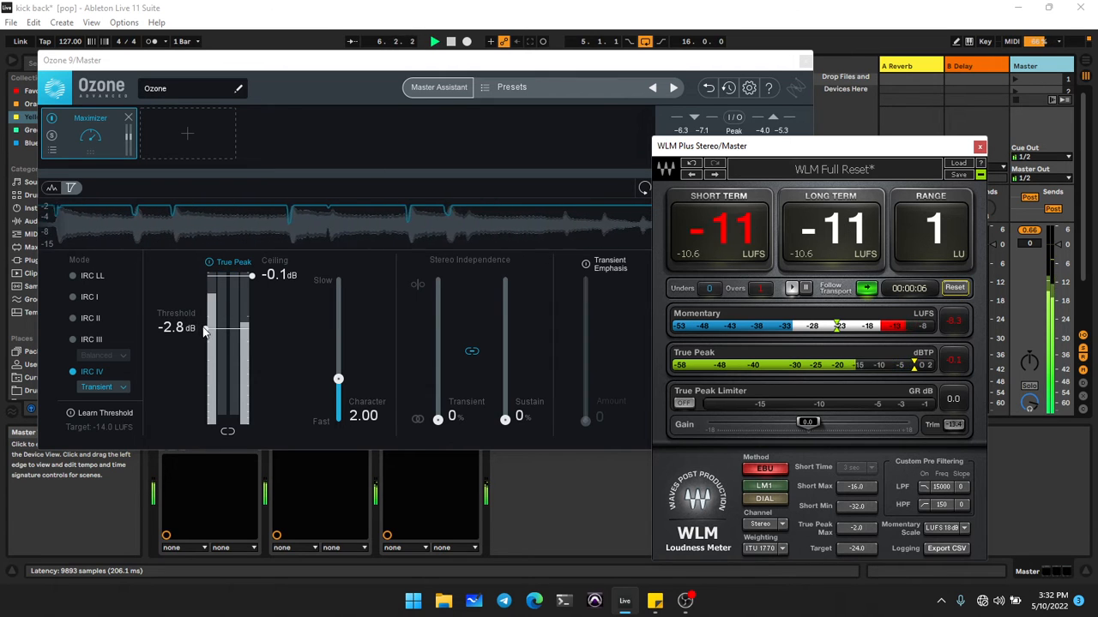
pyautogui.moveTo(204, 331); pyautogui.dragTo(204, 339)
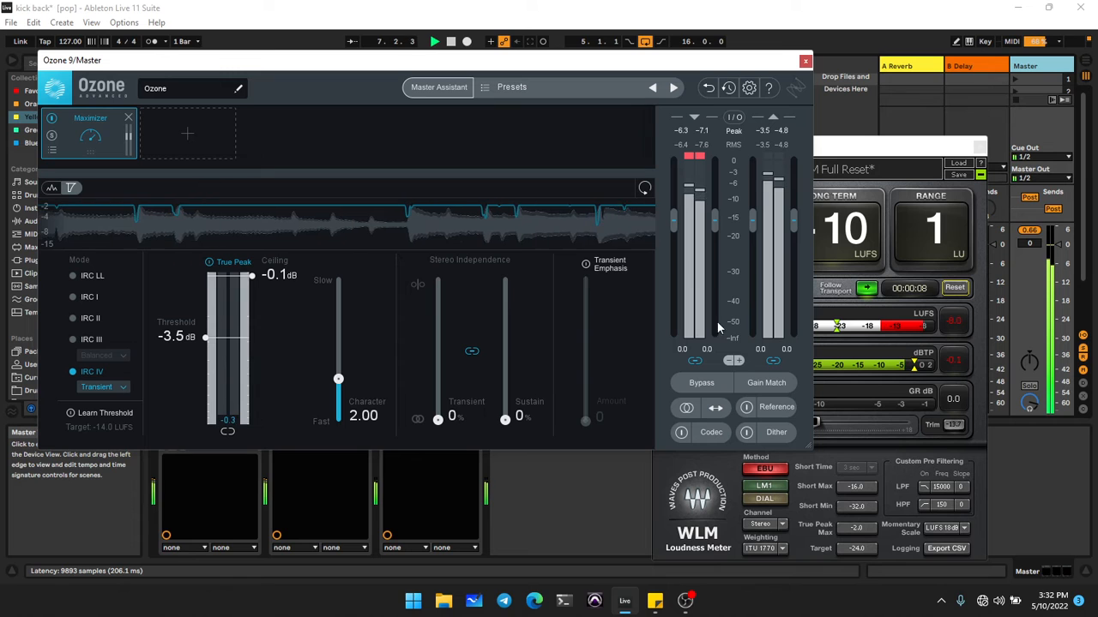
pyautogui.click(954, 288)
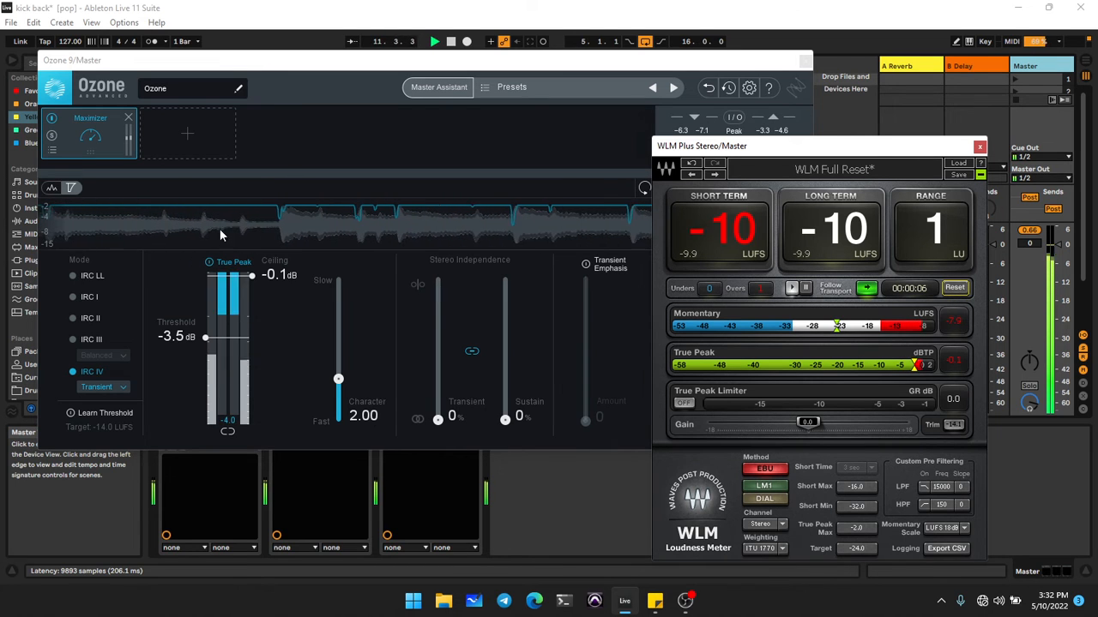
# Step: Lower the Maximizer threshold to -4.1 dB, reset the WLM meter, and lower the threshold further to -4.4 dB
pyautogui.moveTo(205, 340); pyautogui.dragTo(205, 344)
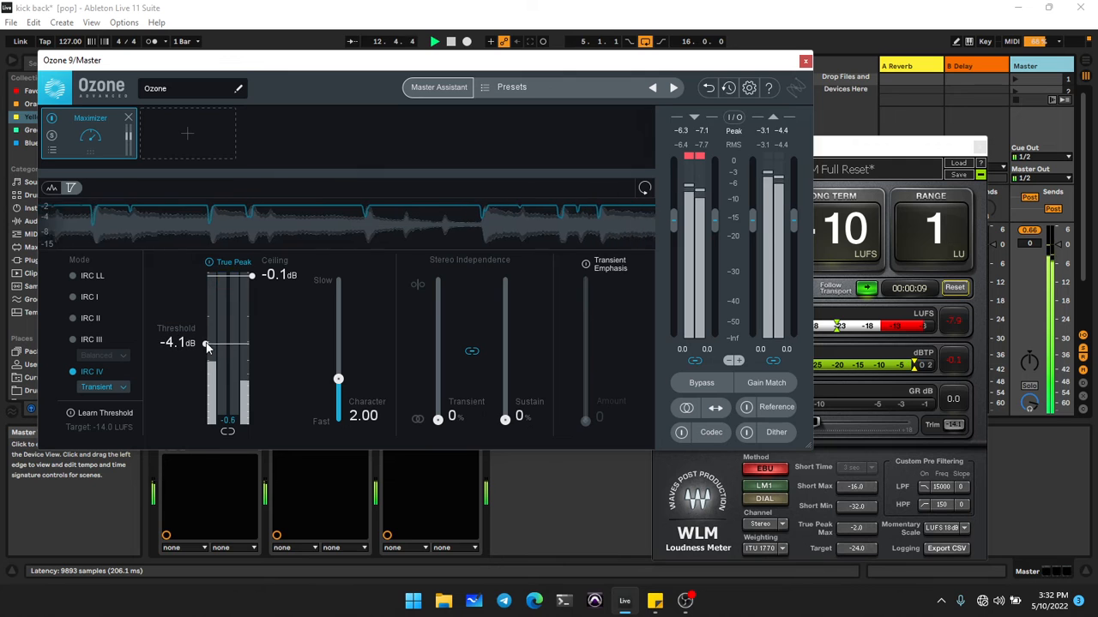
pyautogui.click(957, 287)
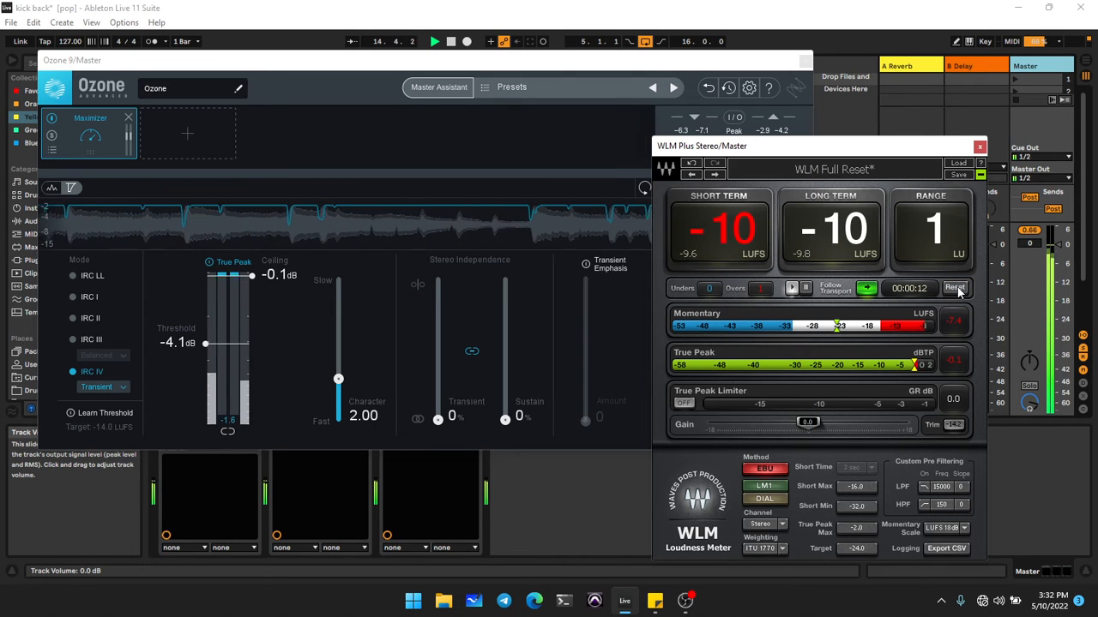
pyautogui.click(957, 288)
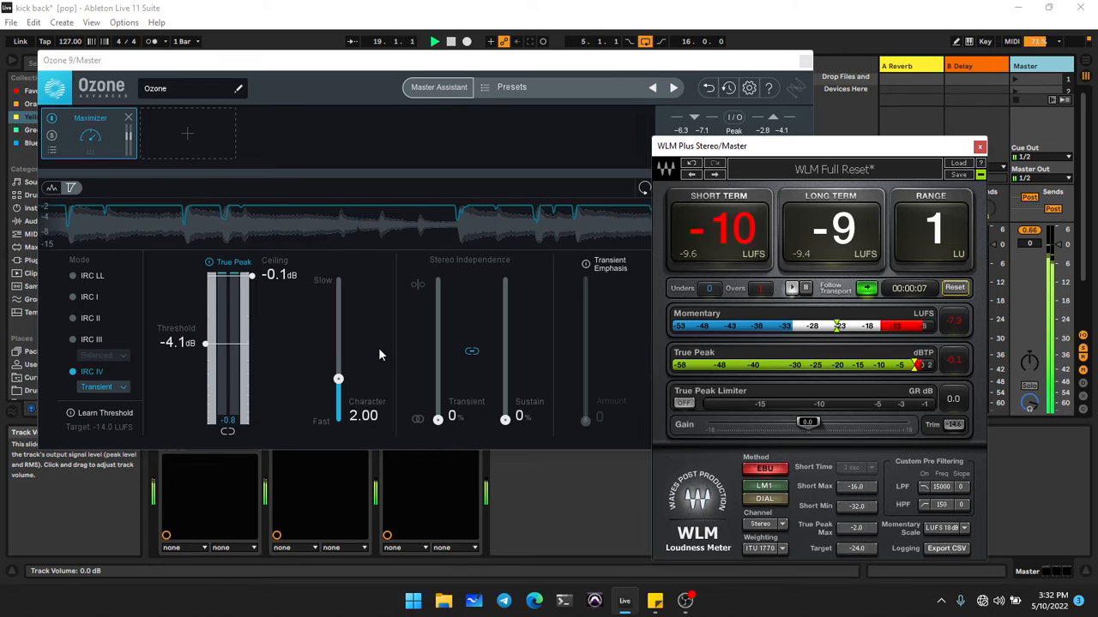
pyautogui.moveTo(206, 344); pyautogui.dragTo(207, 347)
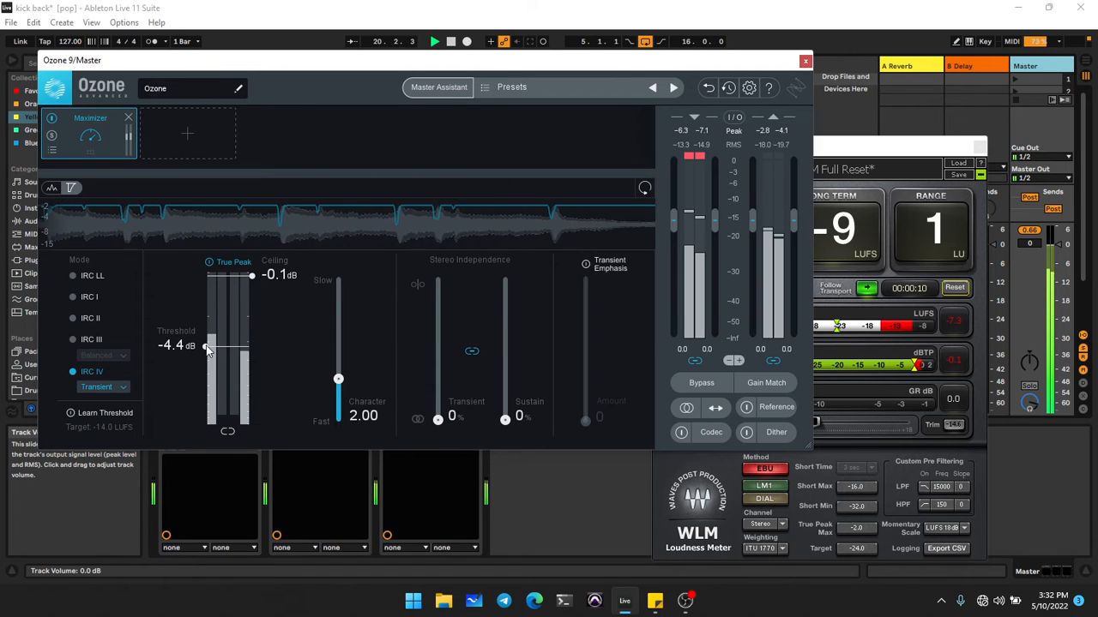
# Step: Reset the WLM meter, and set the Master's Ozone 9 Maximizer to Character 1.55 and threshold -4.6 dB
pyautogui.click(955, 288)
pyautogui.click(955, 288)
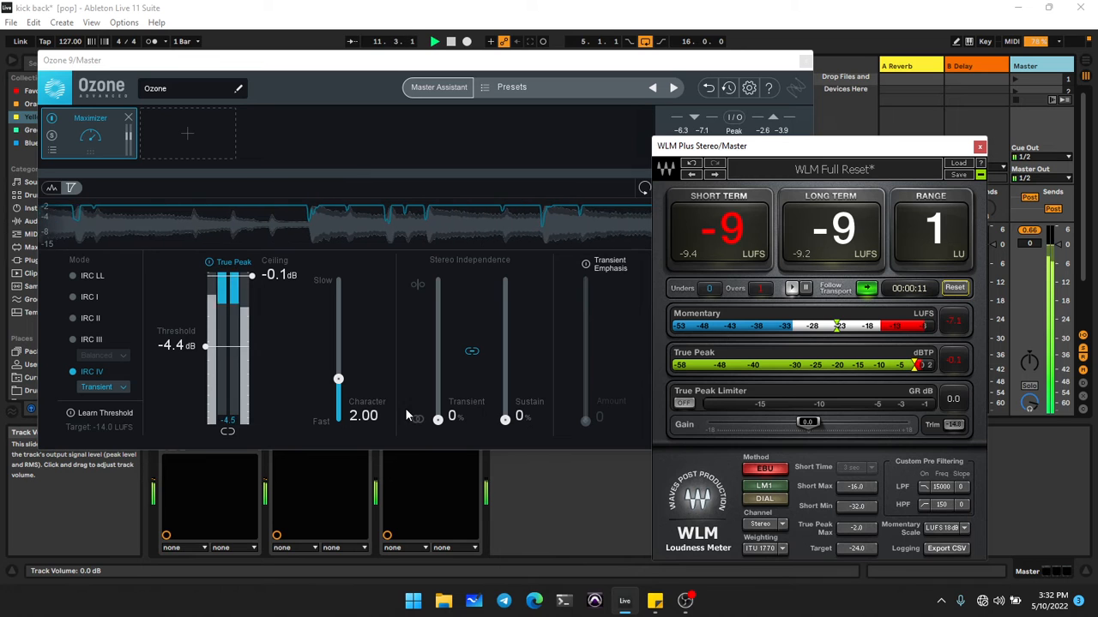
pyautogui.click(340, 381)
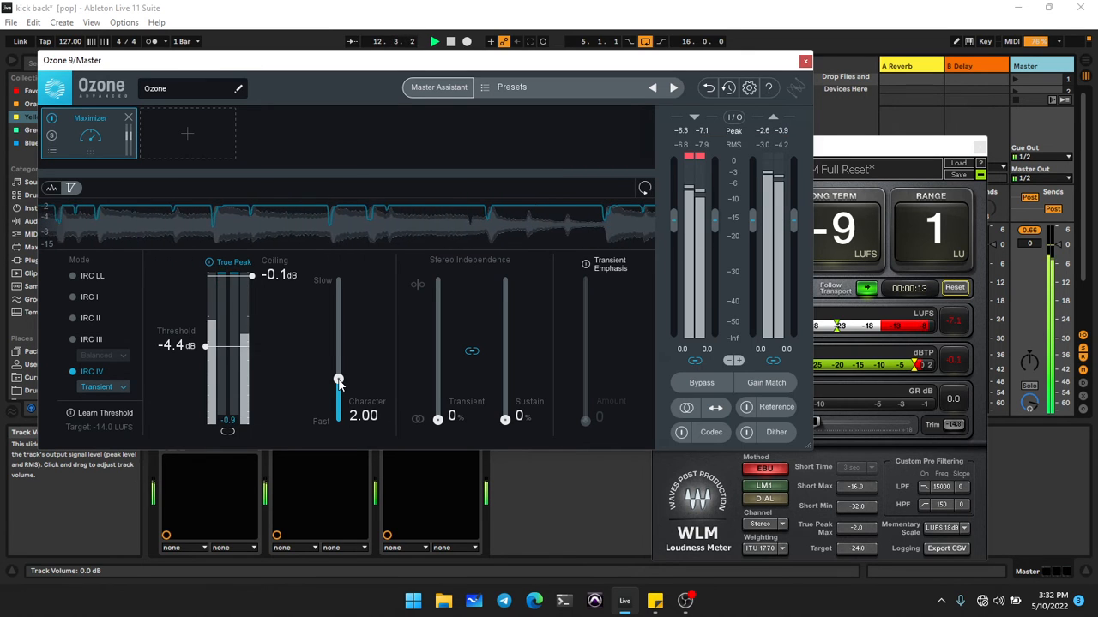
pyautogui.moveTo(338, 384); pyautogui.dragTo(339, 390)
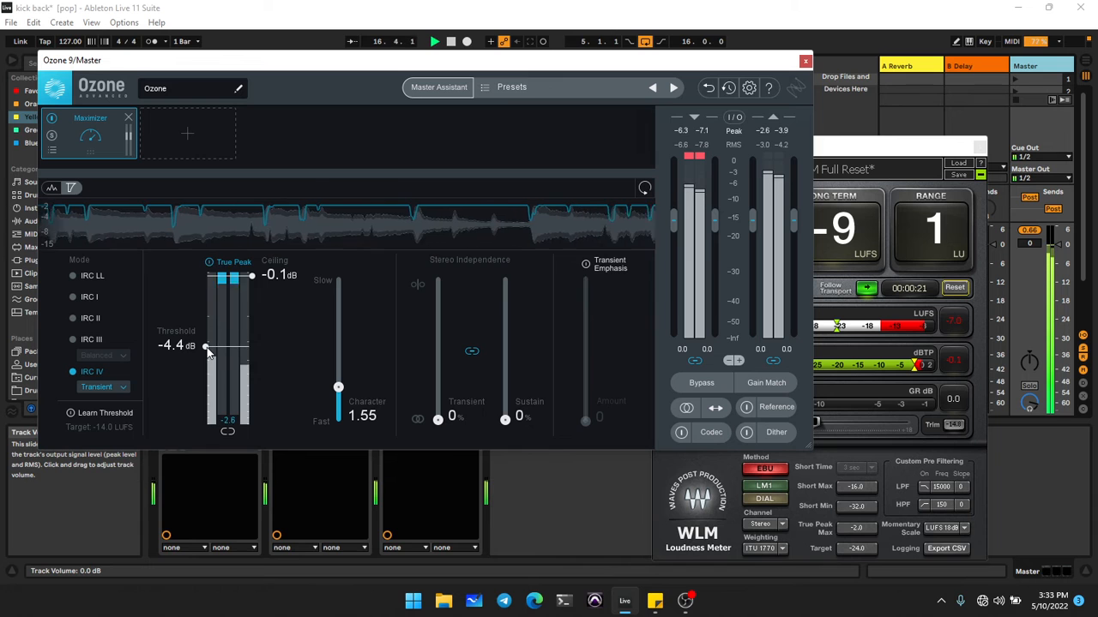
pyautogui.moveTo(208, 348); pyautogui.dragTo(208, 356)
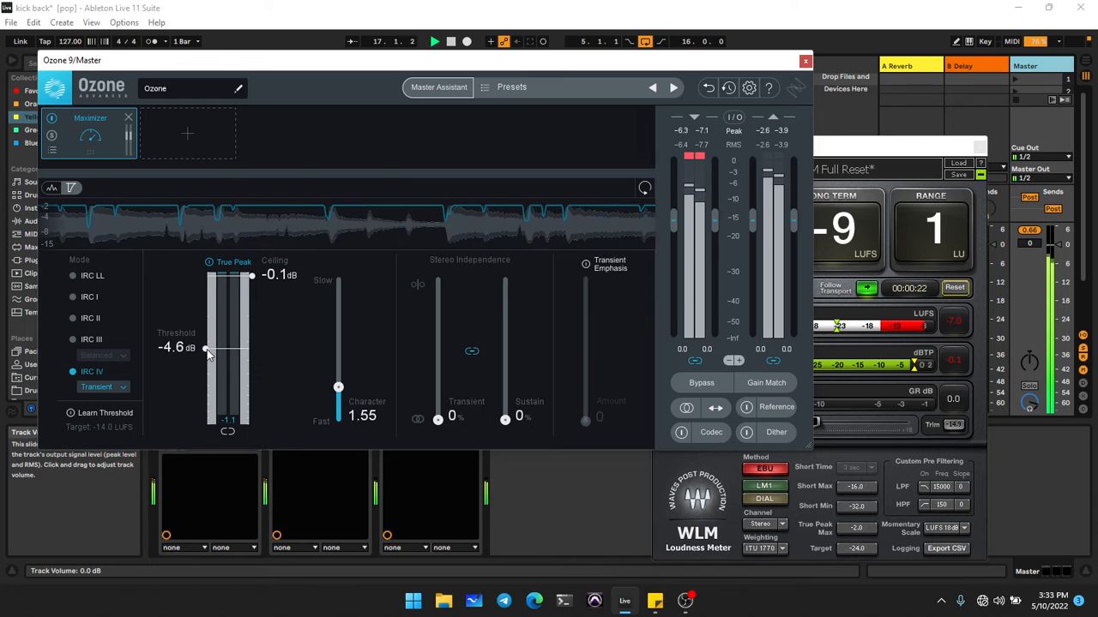
# Step: Close the Ozone 9 and WLM Plus windows and switch to the Arrangement View
pyautogui.click(804, 63)
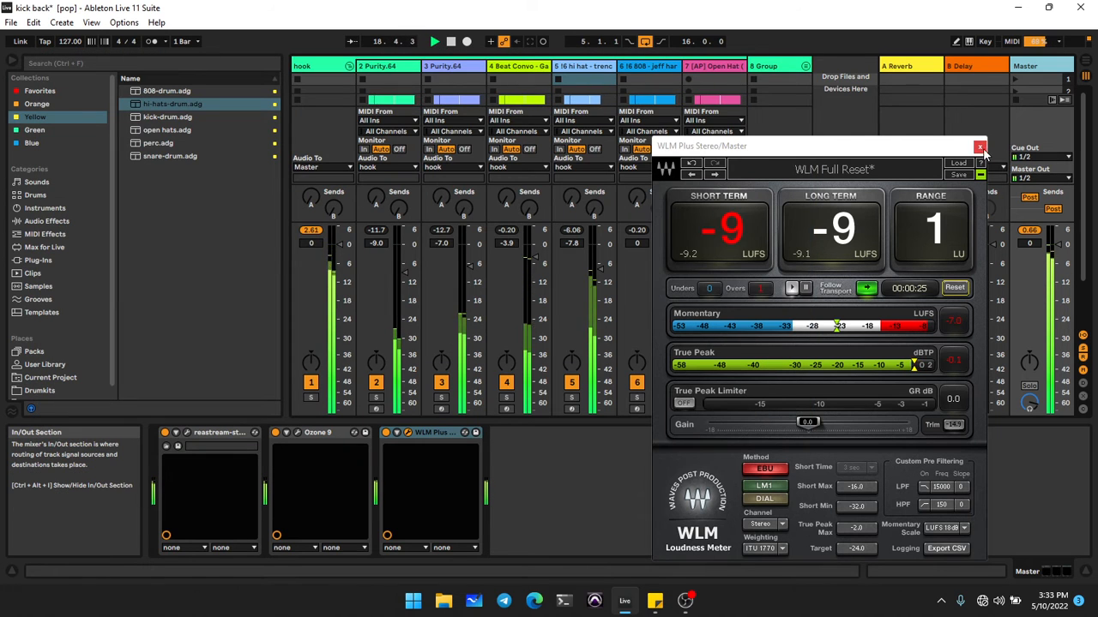
pyautogui.click(982, 148)
pyautogui.press('Tab')
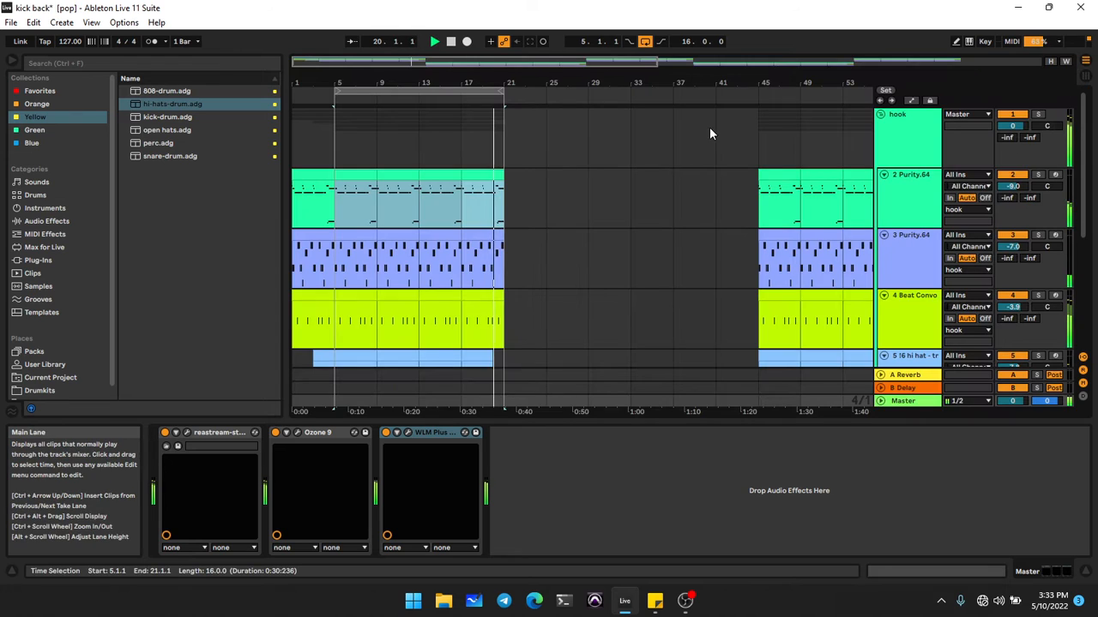
# Step: Fold the hook group and duplicate it with all its tracks
pyautogui.click(881, 115)
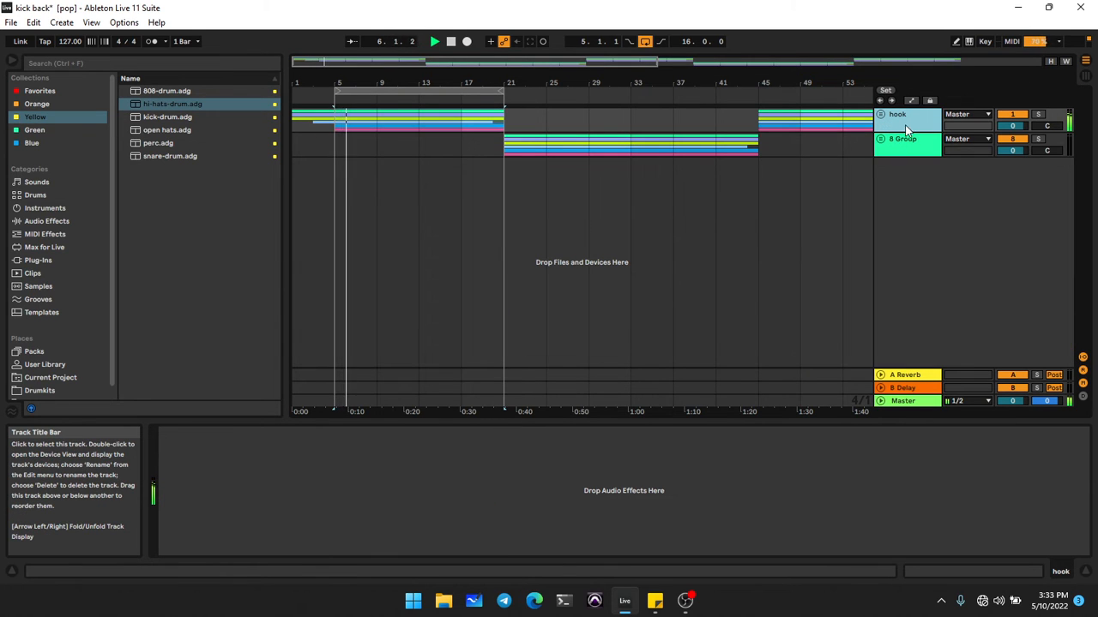
pyautogui.rightClick(908, 122)
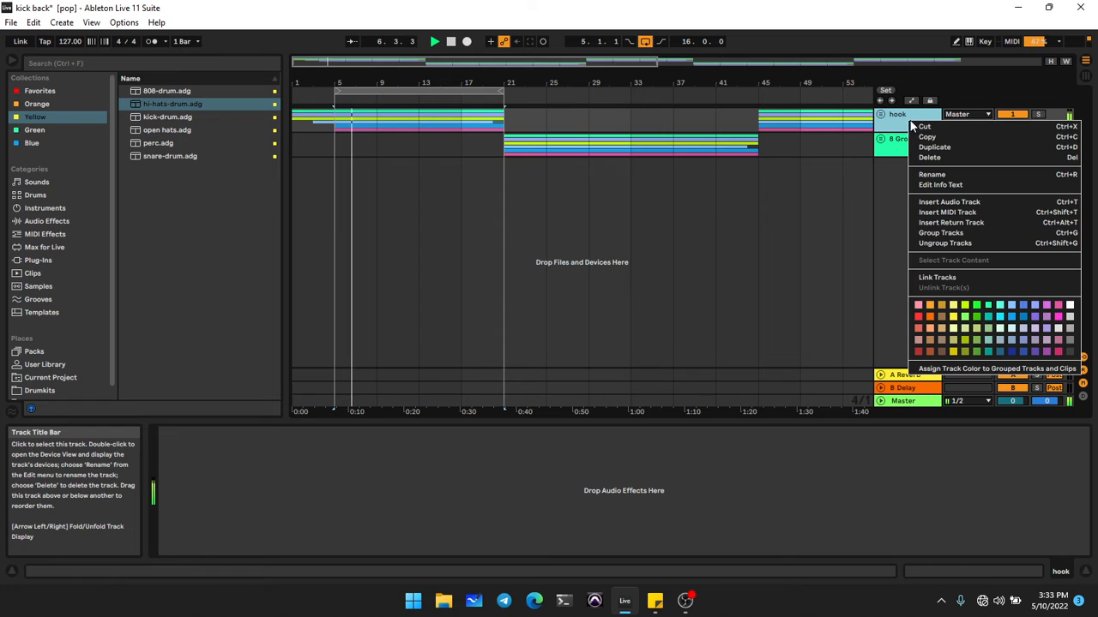
pyautogui.click(942, 149)
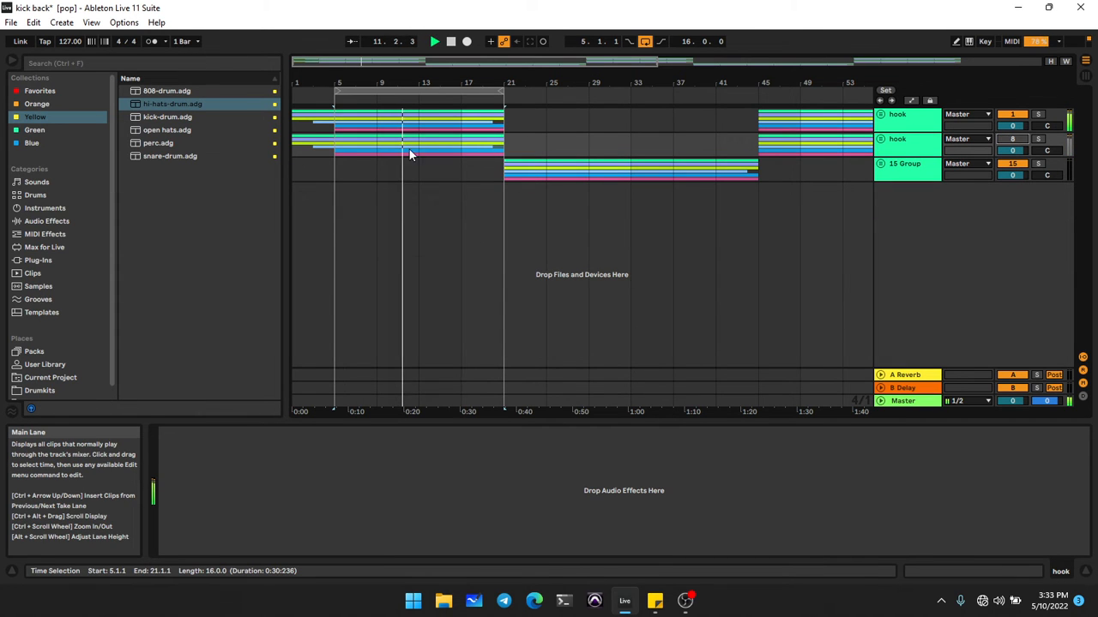
# Step: In the duplicated hook group, delete bars 1 to 5 and move the bars 5 to 21 section to bar 29
pyautogui.click(315, 145)
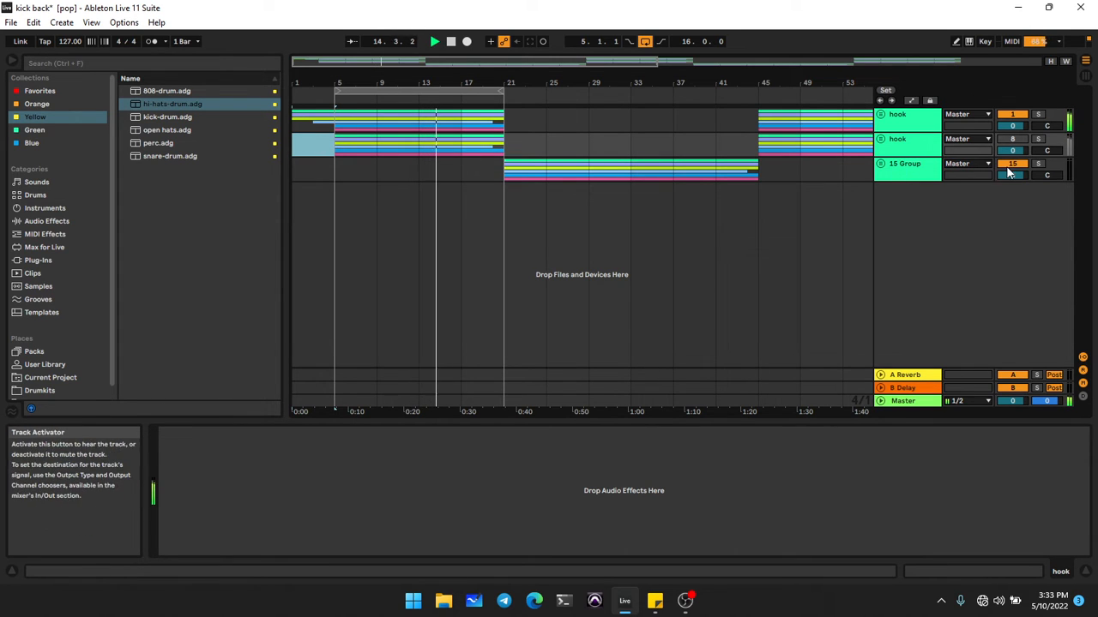
pyautogui.moveTo(326, 147); pyautogui.dragTo(495, 145)
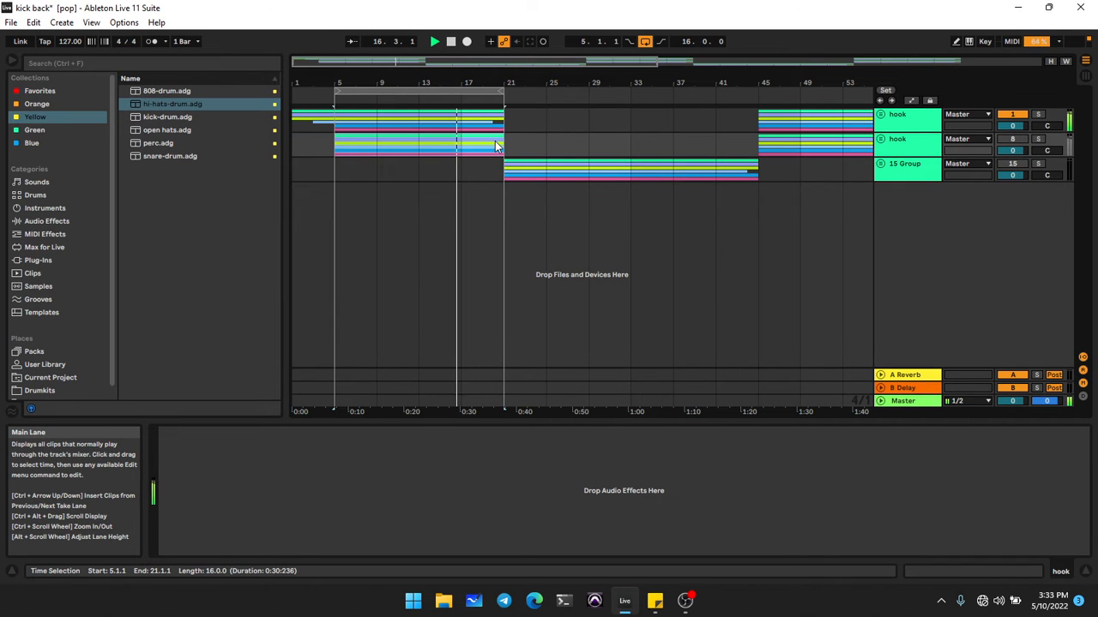
pyautogui.click(587, 145)
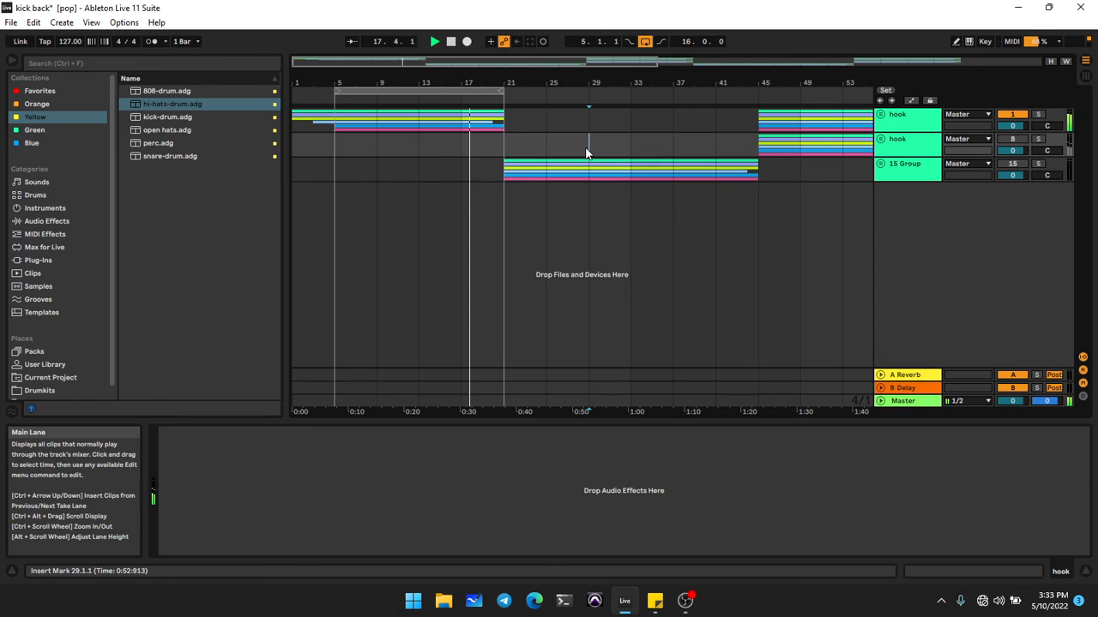
pyautogui.hotkey('ctrl', 'v')
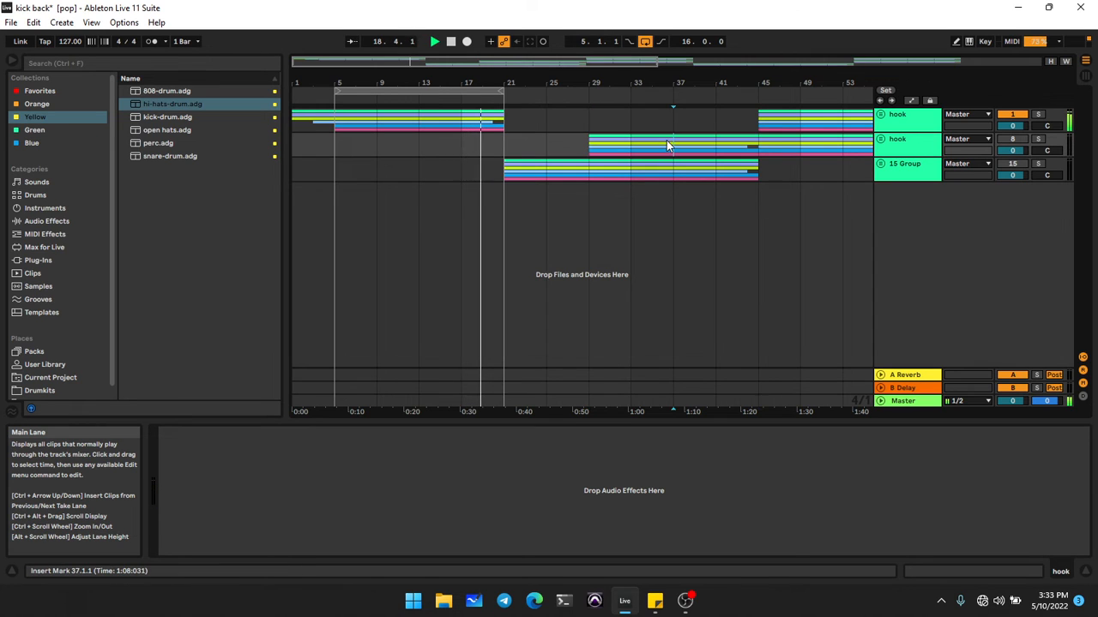
# Step: Copy bars 29 to 37 of the duplicated hook group and paste them at bar 21
pyautogui.moveTo(669, 143); pyautogui.dragTo(586, 150)
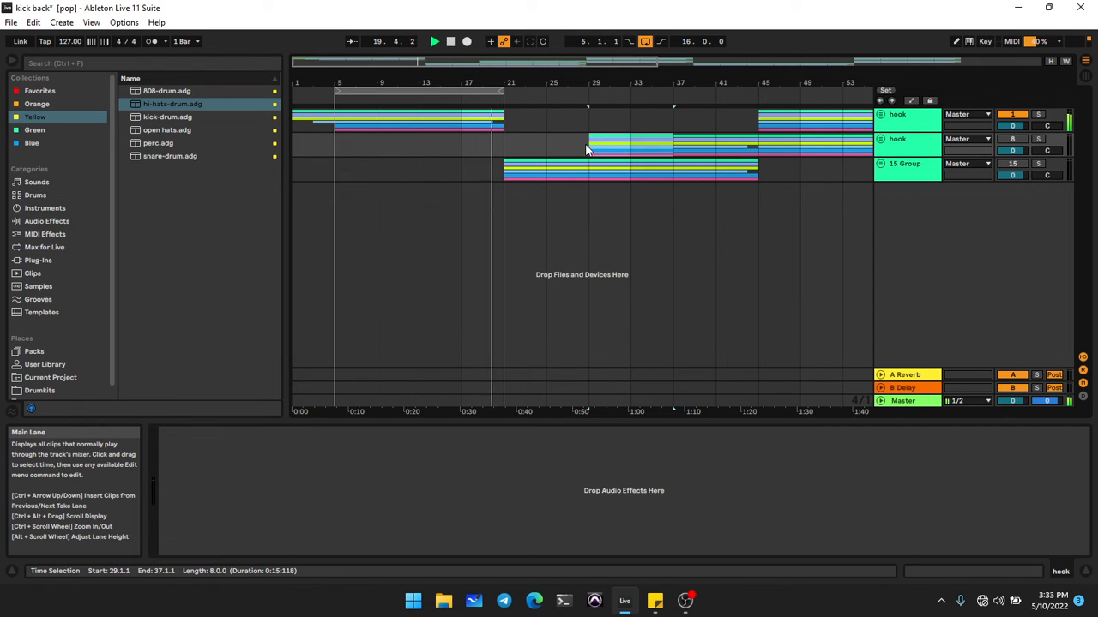
pyautogui.click(503, 146)
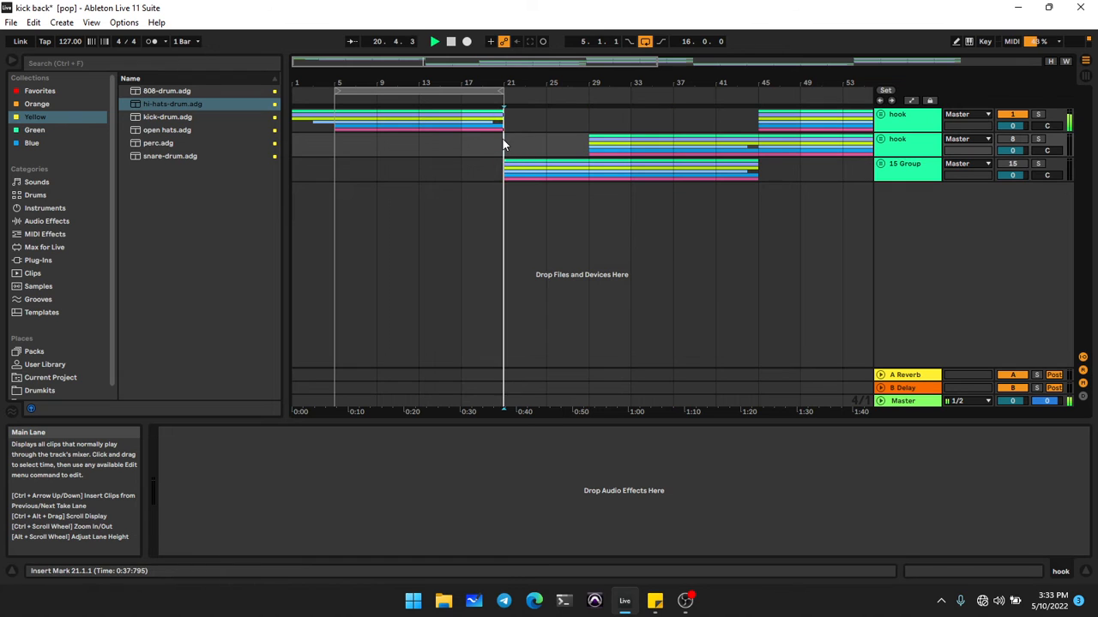
pyautogui.hotkey('ctrl', 'v')
# Step: Delete the duplicated hook group's clips from bar 45 to bar 101
pyautogui.hscroll(6, 675, 168)
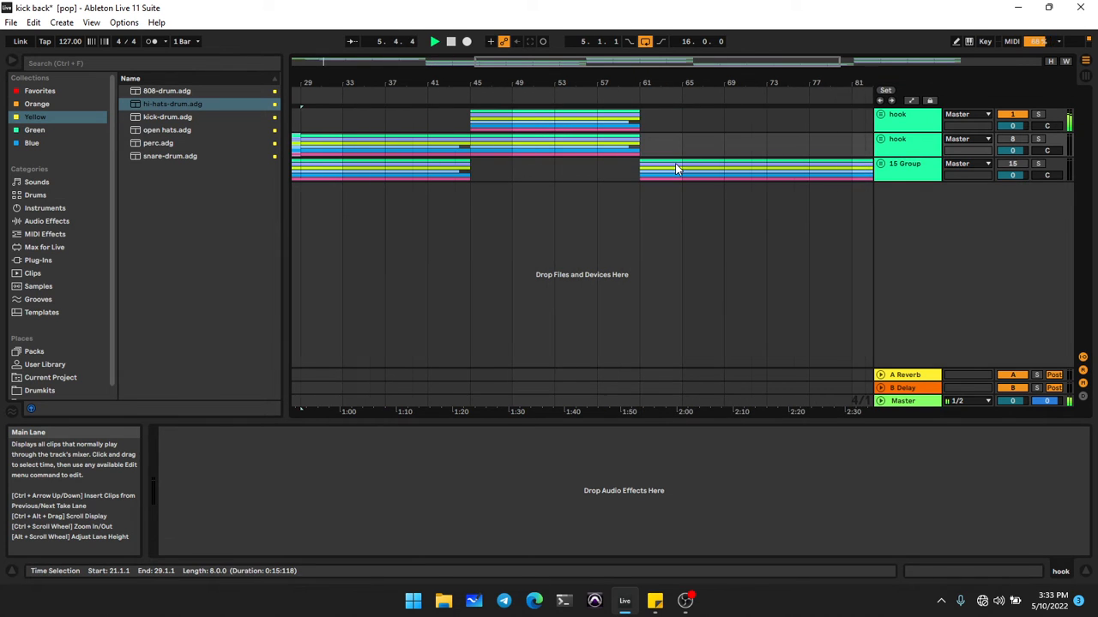
pyautogui.scroll(-3, 477, 150)
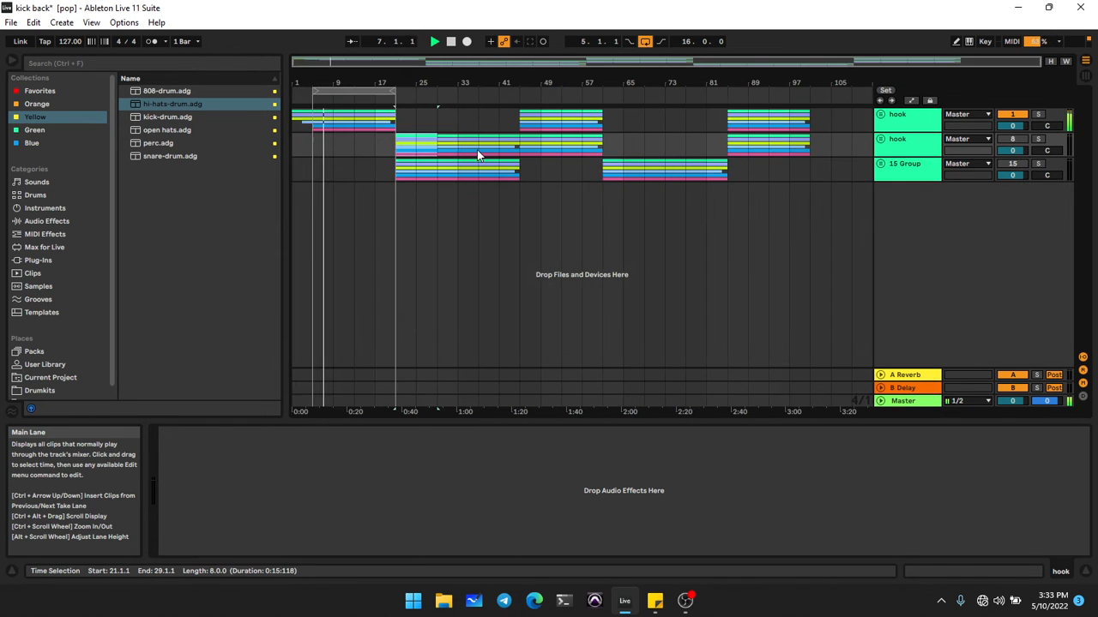
pyautogui.moveTo(820, 147); pyautogui.dragTo(526, 151)
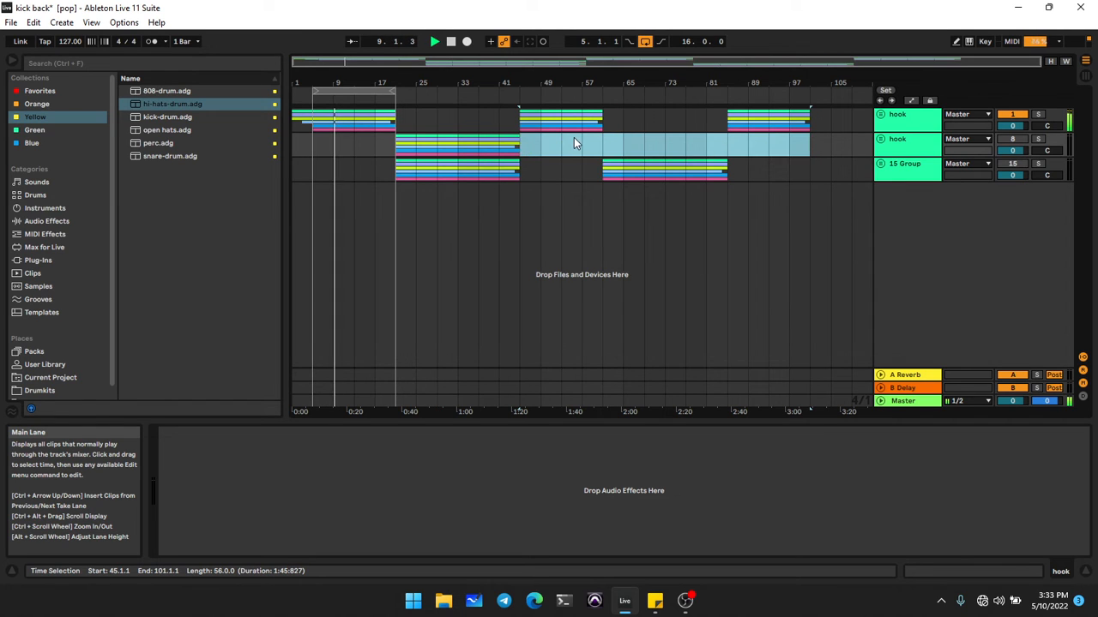
pyautogui.click(618, 155)
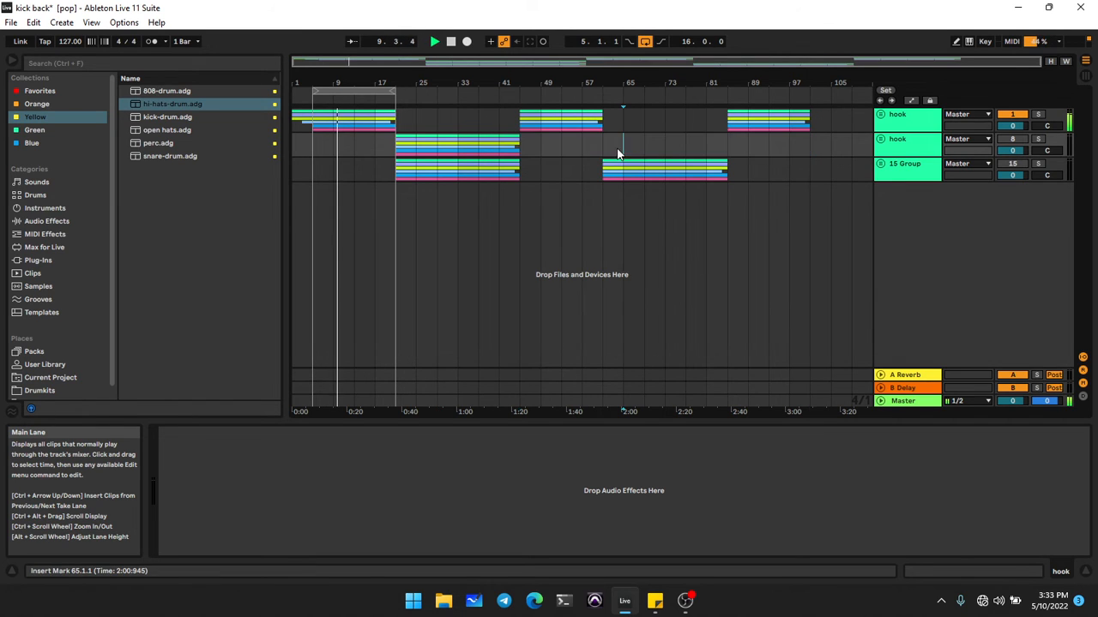
# Step: Rename the duplicated hook group as VERSE and leave it folded
pyautogui.press('Right')
pyautogui.rightClick(921, 150)
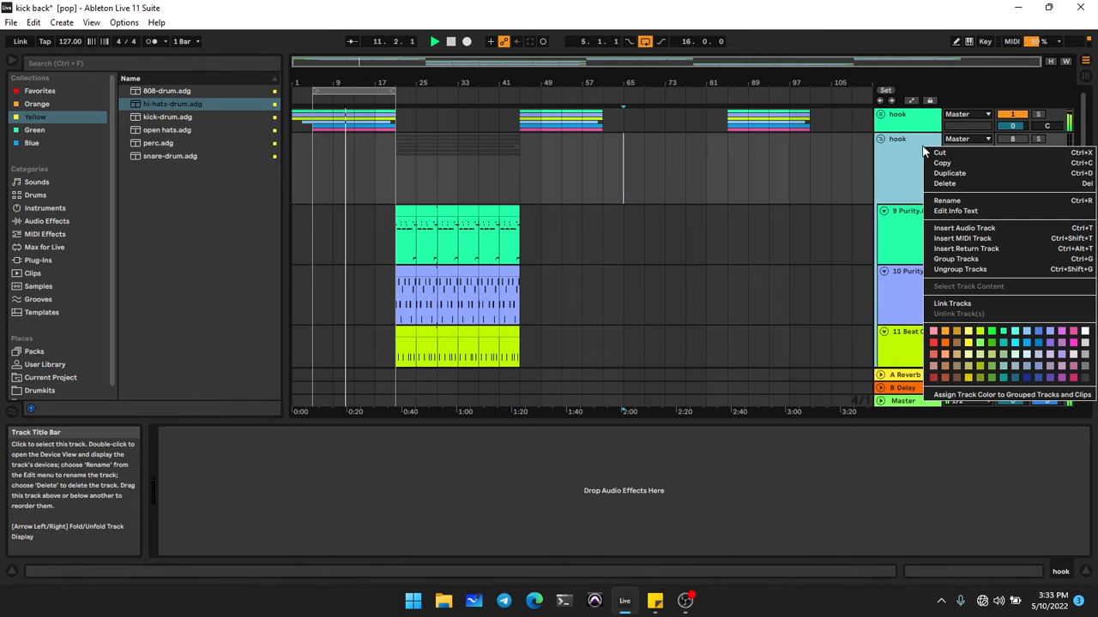
pyautogui.click(964, 202)
pyautogui.hotkey('ctrl', 'r')
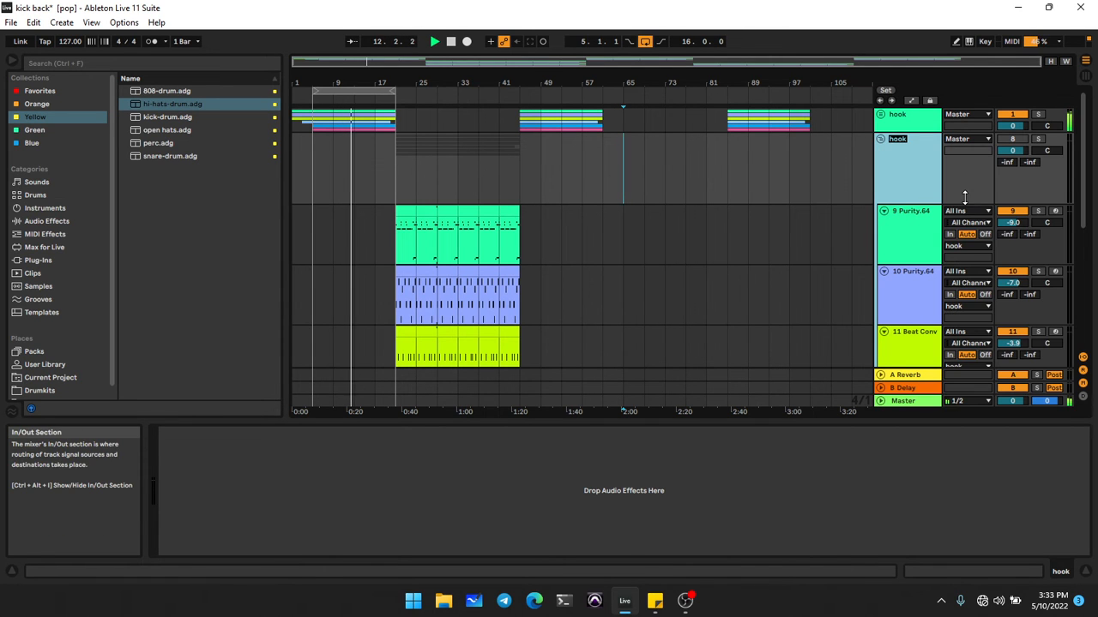
pyautogui.write('VERSE')
pyautogui.press('Return')
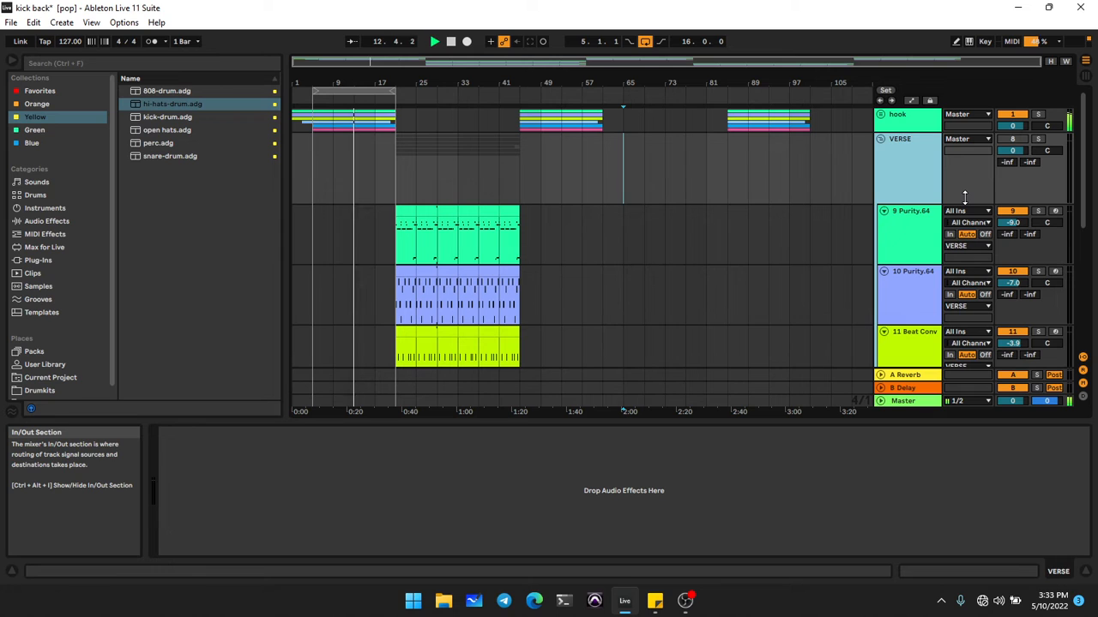
pyautogui.click(881, 139)
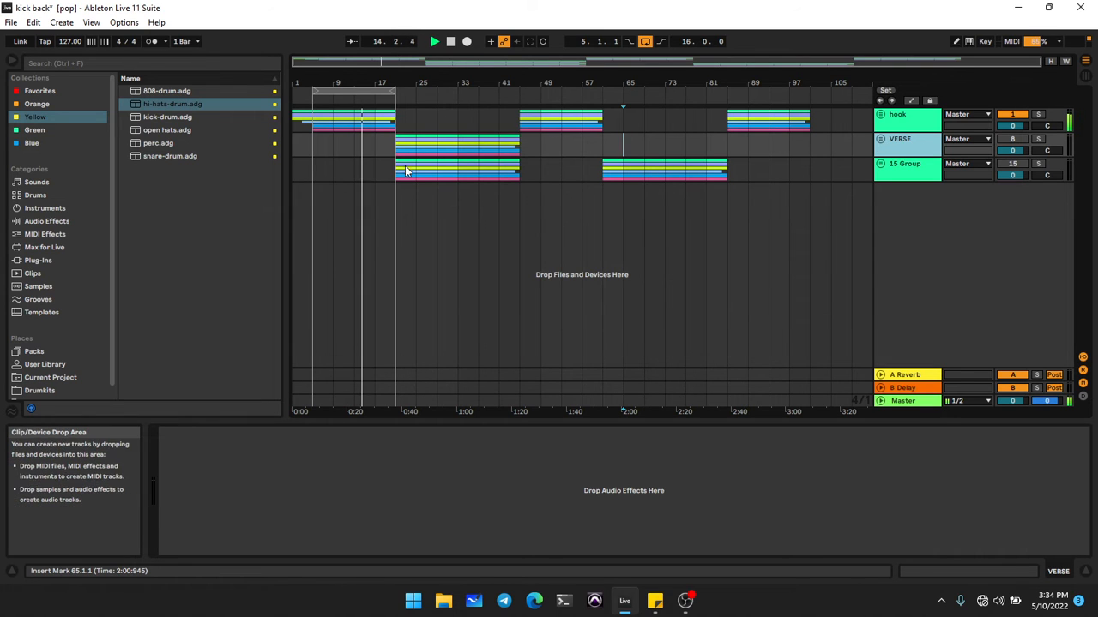
# Step: Transpose all notes up one octave in the first clips, bars 21 to 25, of the VERSE group's two Purity.64 tracks
pyautogui.click(881, 138)
pyautogui.scroll(-2, 452, 265)
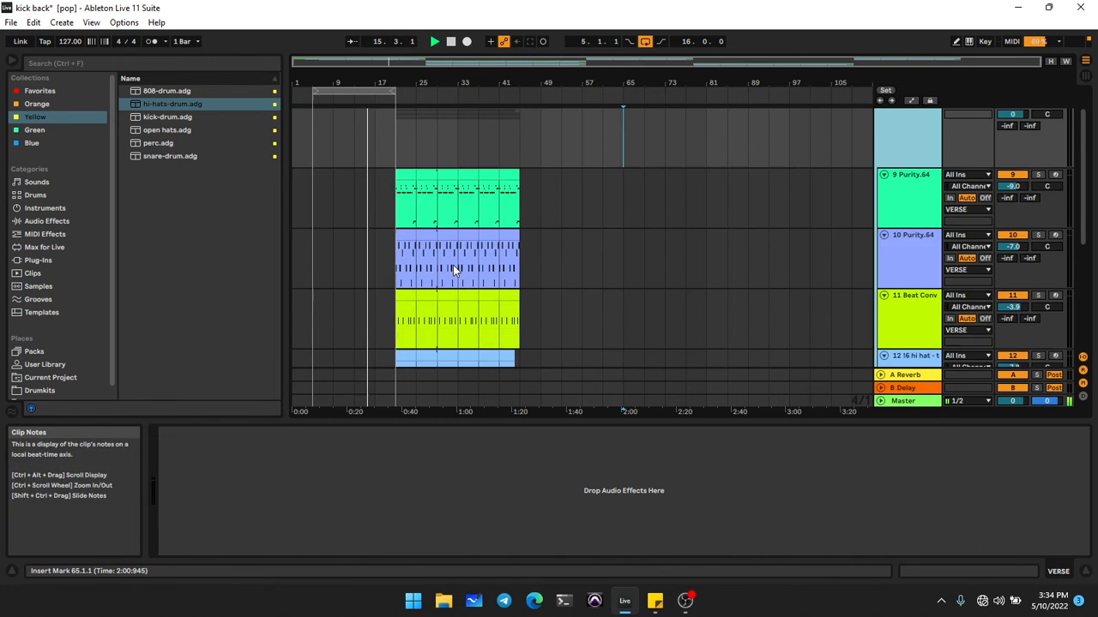
pyautogui.click(405, 181)
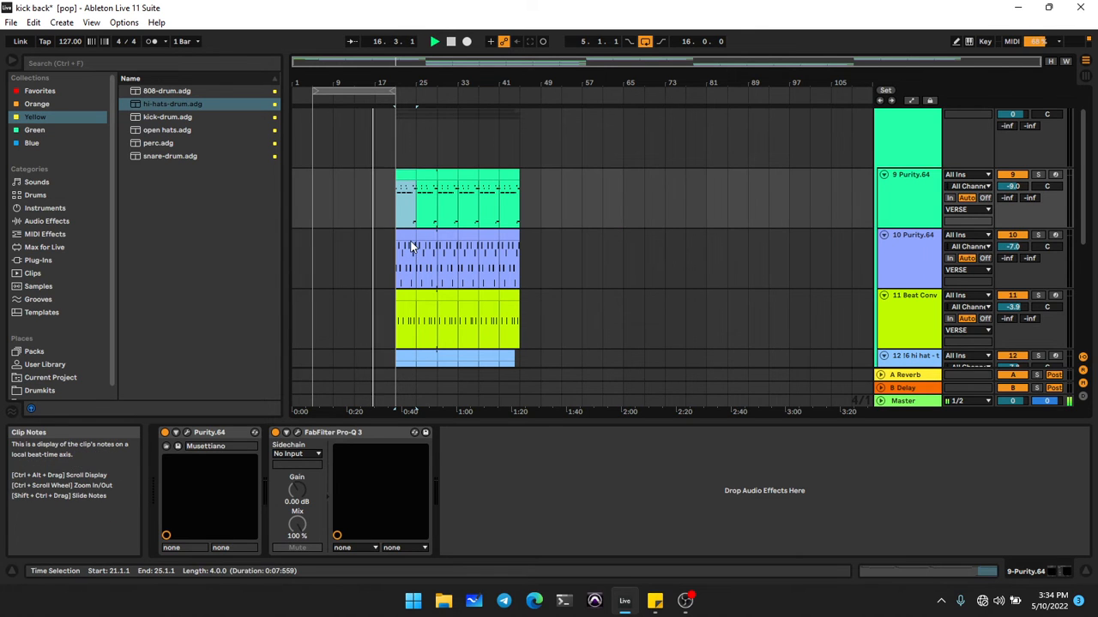
pyautogui.click(410, 238)
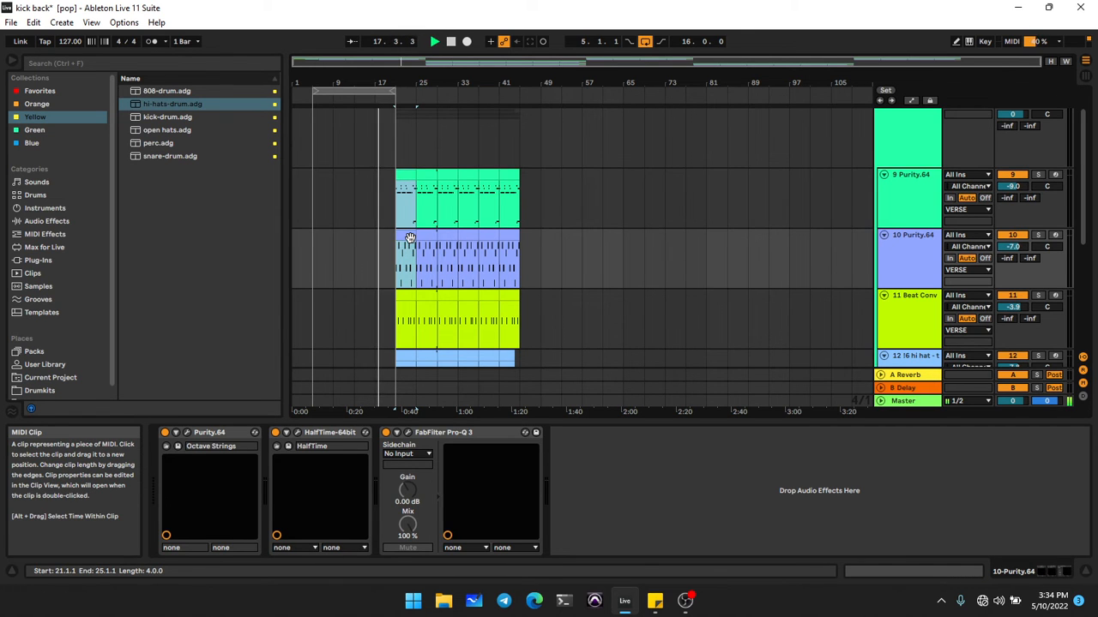
pyautogui.doubleClick(410, 238)
pyautogui.keyDown('shift'); pyautogui.click(412, 130); pyautogui.keyUp('shift')
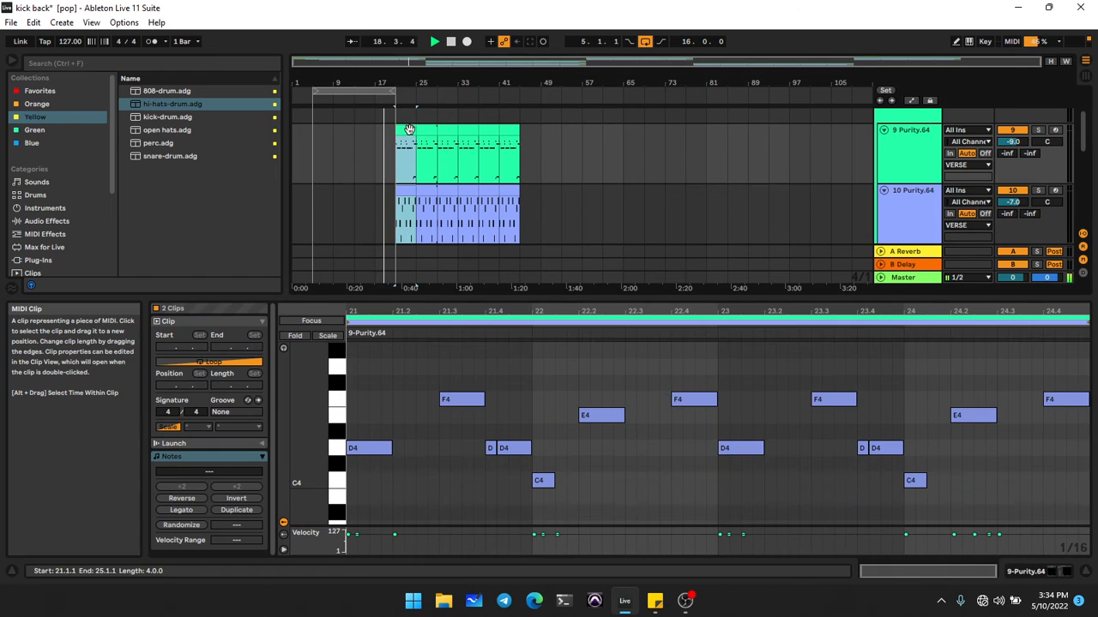
pyautogui.click(446, 364)
pyautogui.hotkey('ctrl', 'a')
pyautogui.hotkey('shift', 'Up')
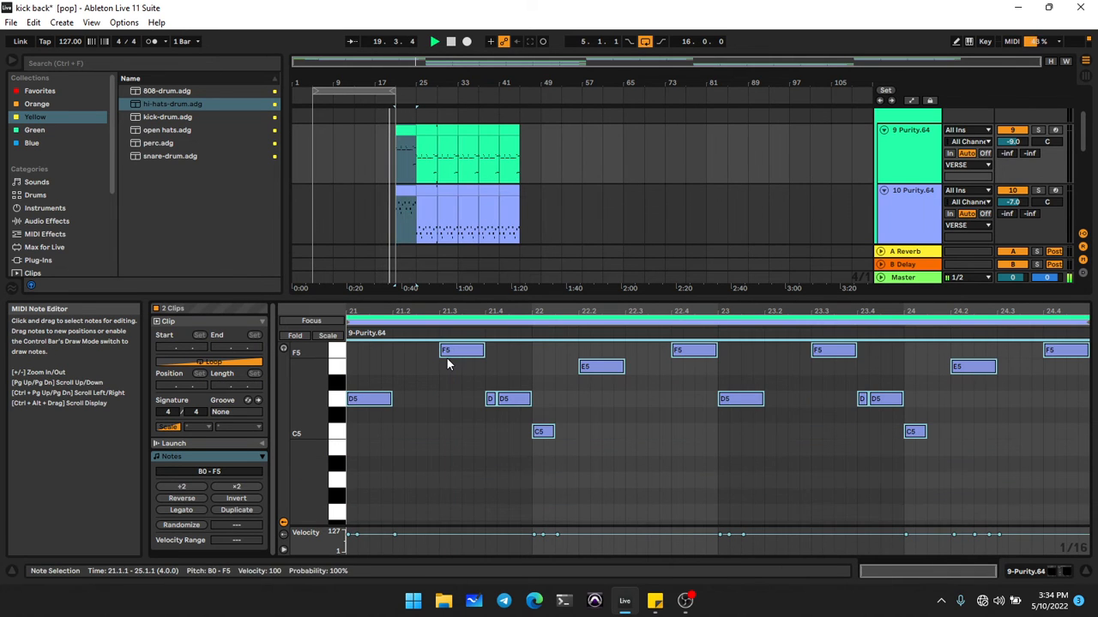
# Step: Duplicate the transposed first clip on each VERSE Purity.64 track five times to fill bars 25 to 45
pyautogui.click(401, 126)
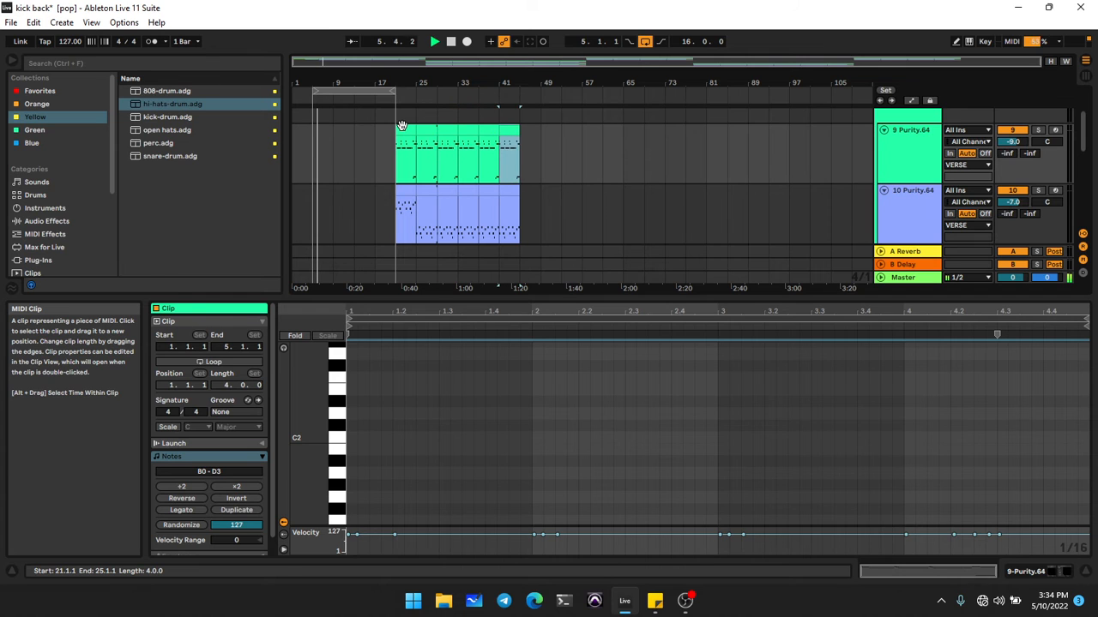
pyautogui.click(406, 190)
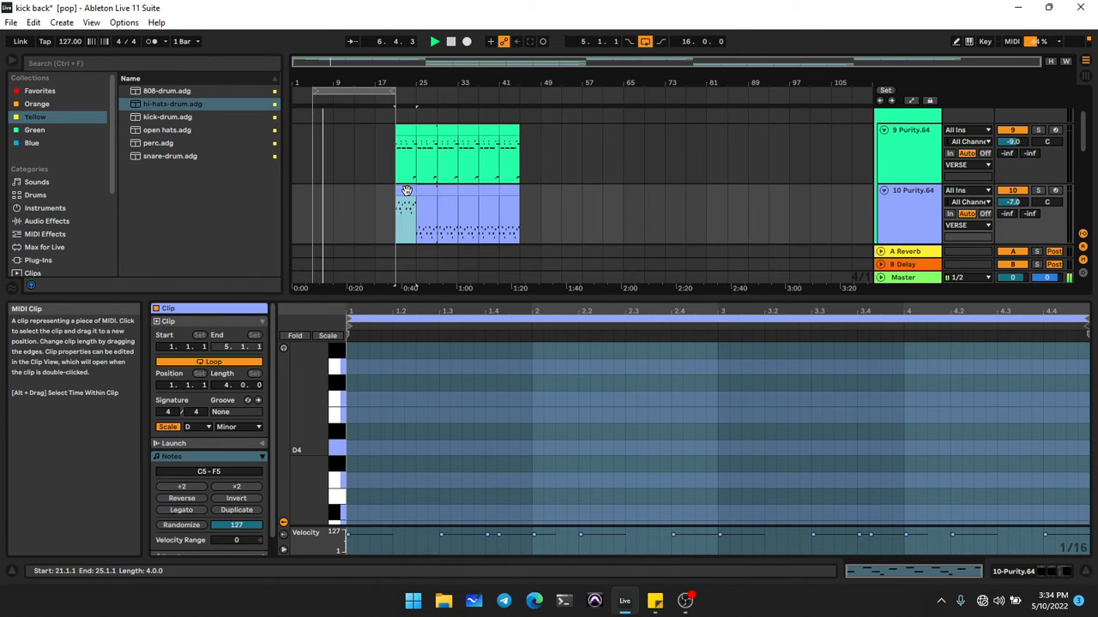
pyautogui.hotkey('ctrl', 'd')
pyautogui.hotkey('ctrl', 'd')
pyautogui.hotkey('ctrl', 'd')
pyautogui.hotkey('ctrl', 'd')
pyautogui.hotkey('ctrl', 'd')
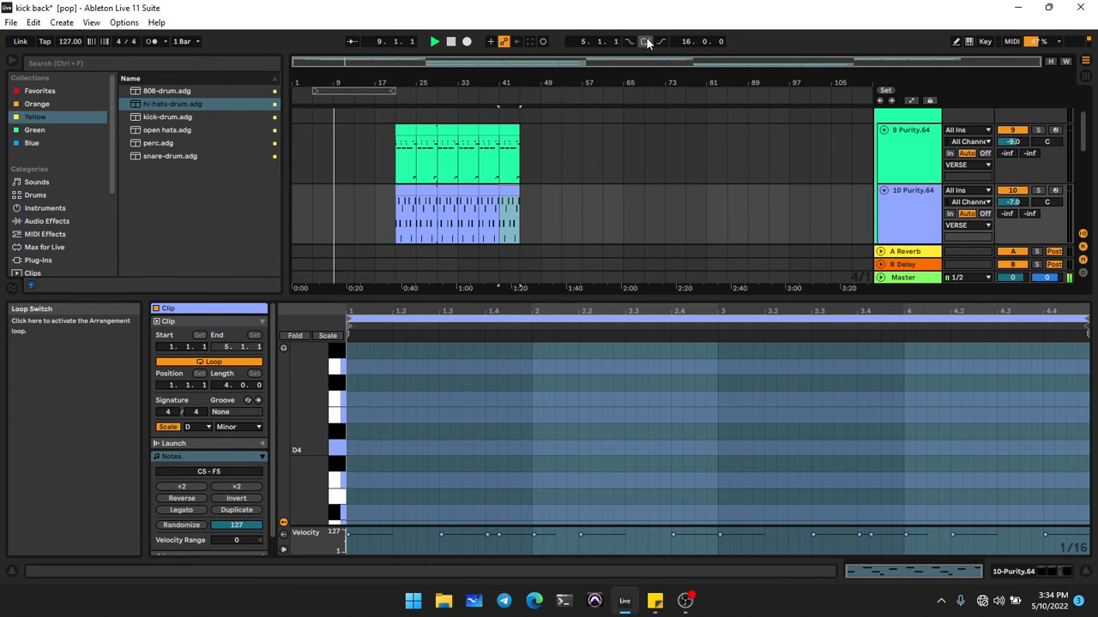
# Step: Fold the VERSE group and duplicate its bars 21 to 61 so the verse repeats from bar 61
pyautogui.click(738, 178)
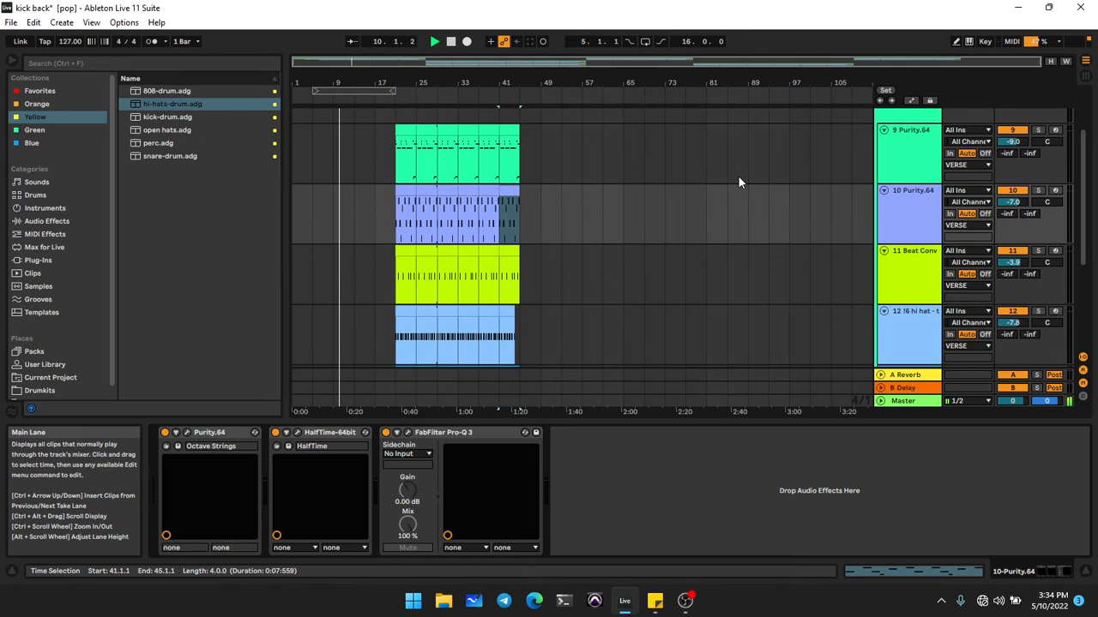
pyautogui.scroll(2, 738, 179)
pyautogui.click(882, 139)
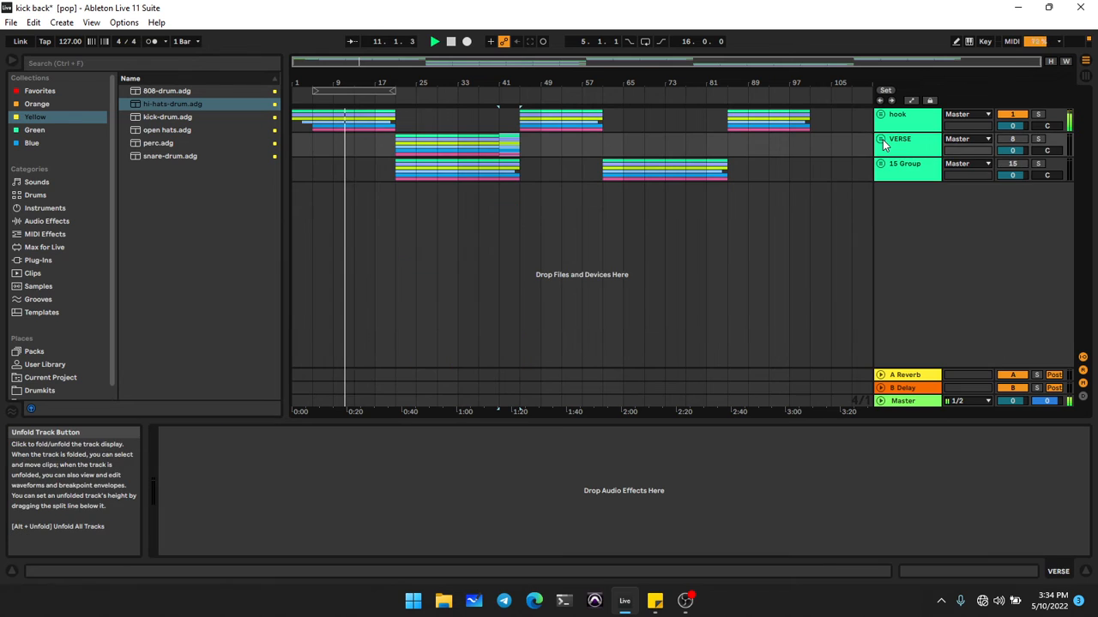
pyautogui.click(706, 144)
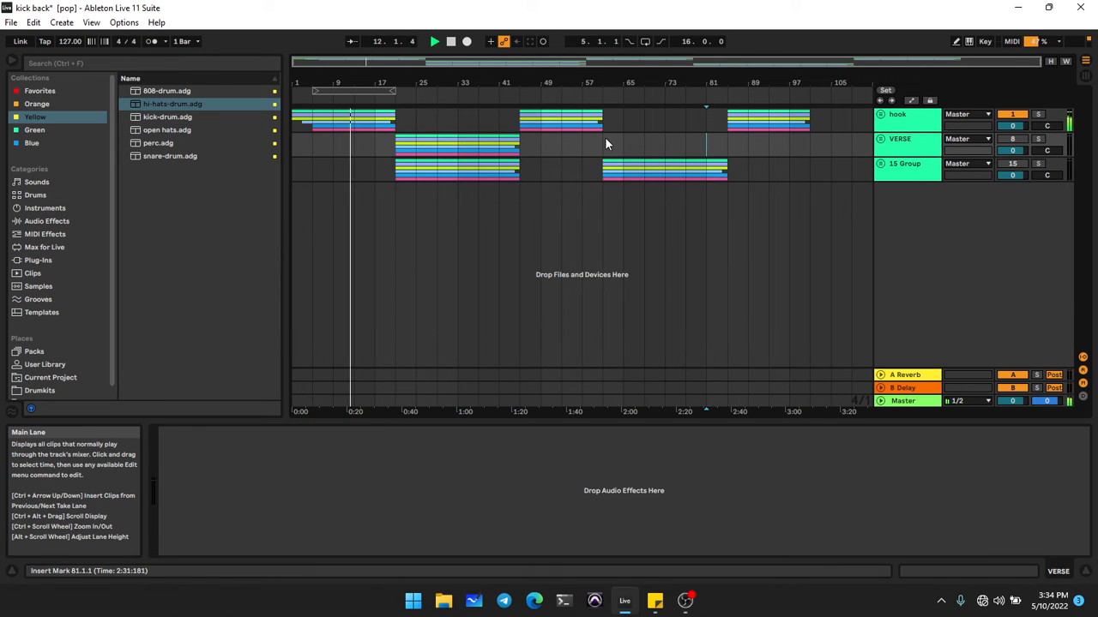
pyautogui.moveTo(602, 146); pyautogui.dragTo(399, 155)
pyautogui.hotkey('ctrl', 'd')
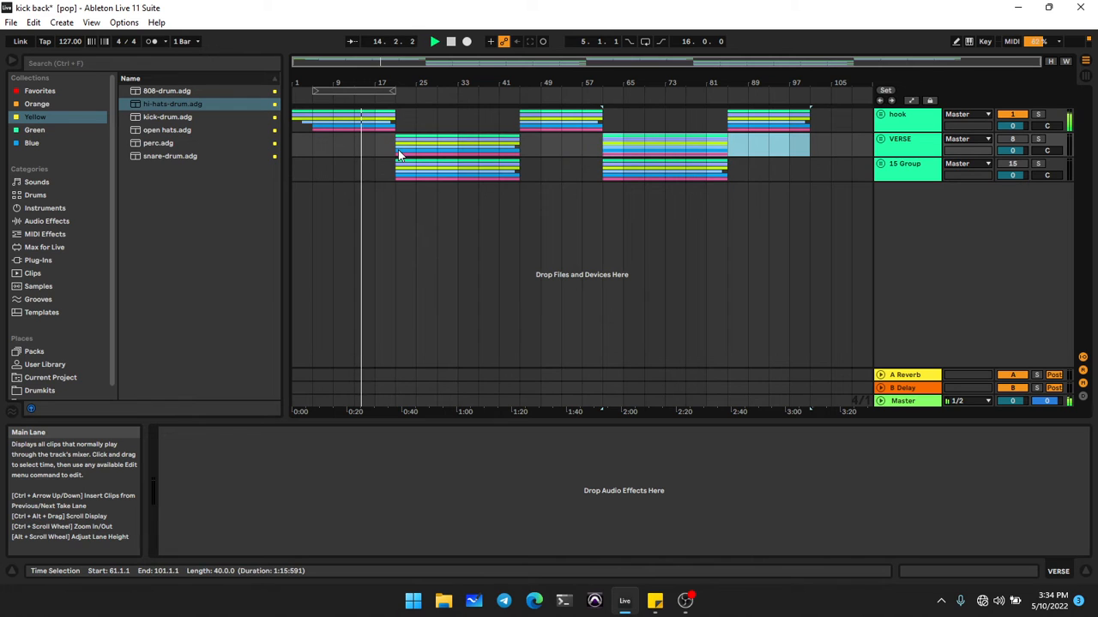
# Step: Activate the VERSE group and play the arrangement from bar 17 to hear the transition from hook to verse
pyautogui.click(575, 217)
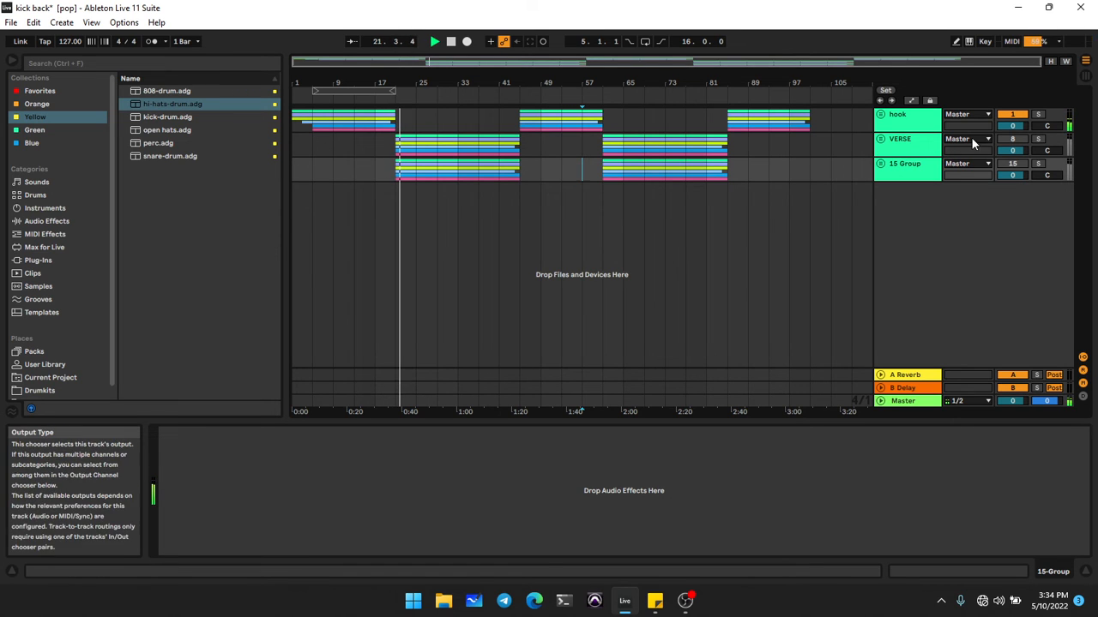
pyautogui.click(376, 133)
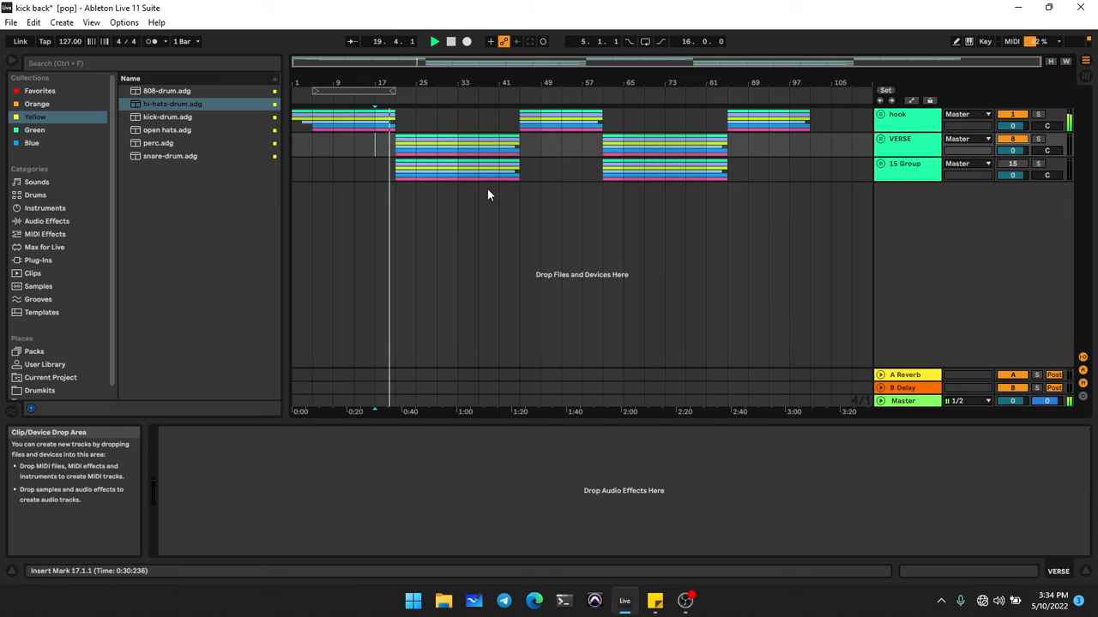
pyautogui.rightClick(470, 217)
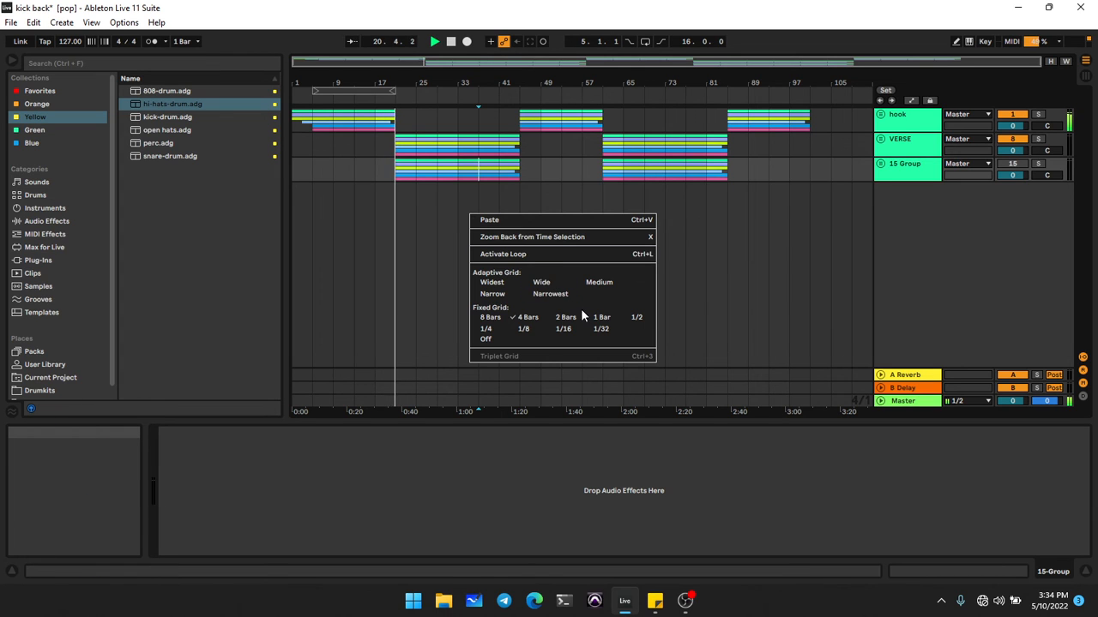
pyautogui.click(594, 317)
pyautogui.rightClick(508, 223)
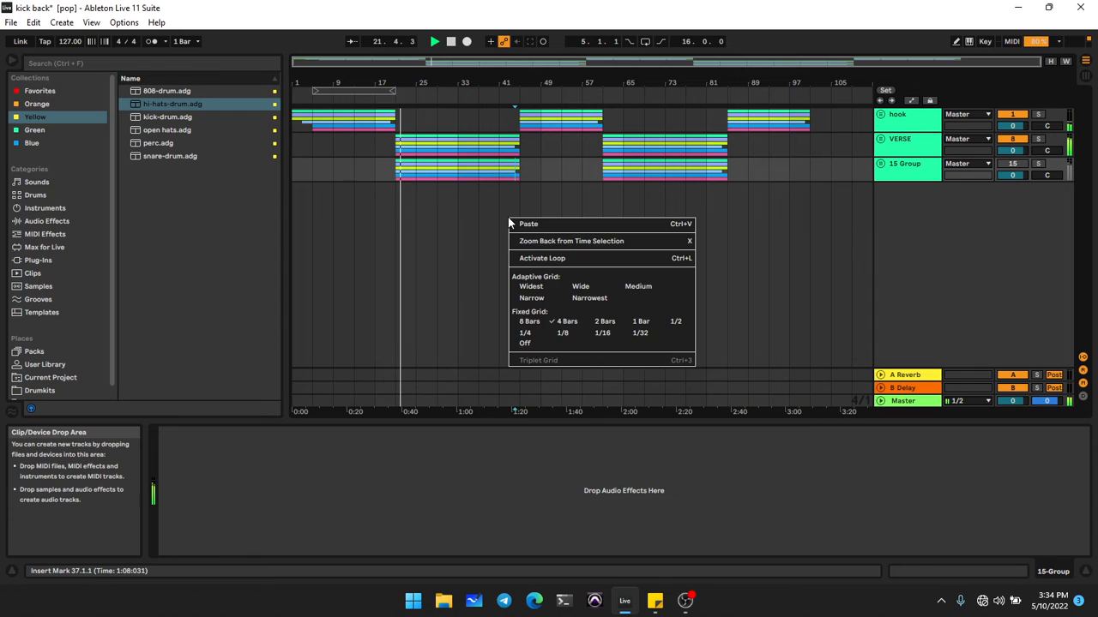
pyautogui.click(441, 237)
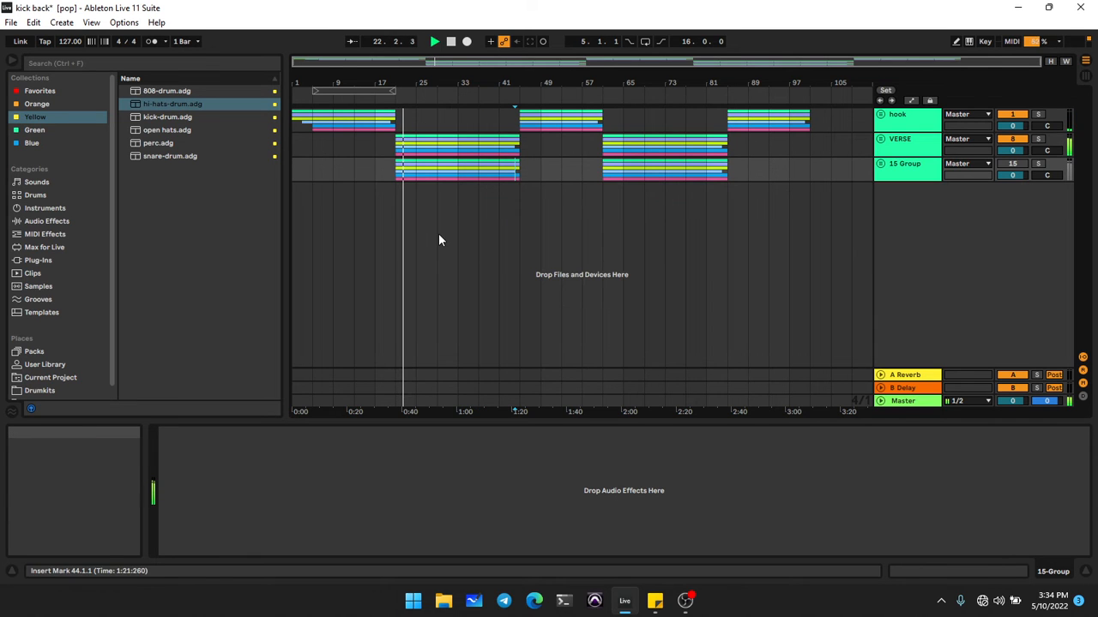
# Step: Unfold the VERSE group and transpose its first Purity.64 clip, bars 21 to 25, down so the notes span B-1 to D2
pyautogui.click(881, 139)
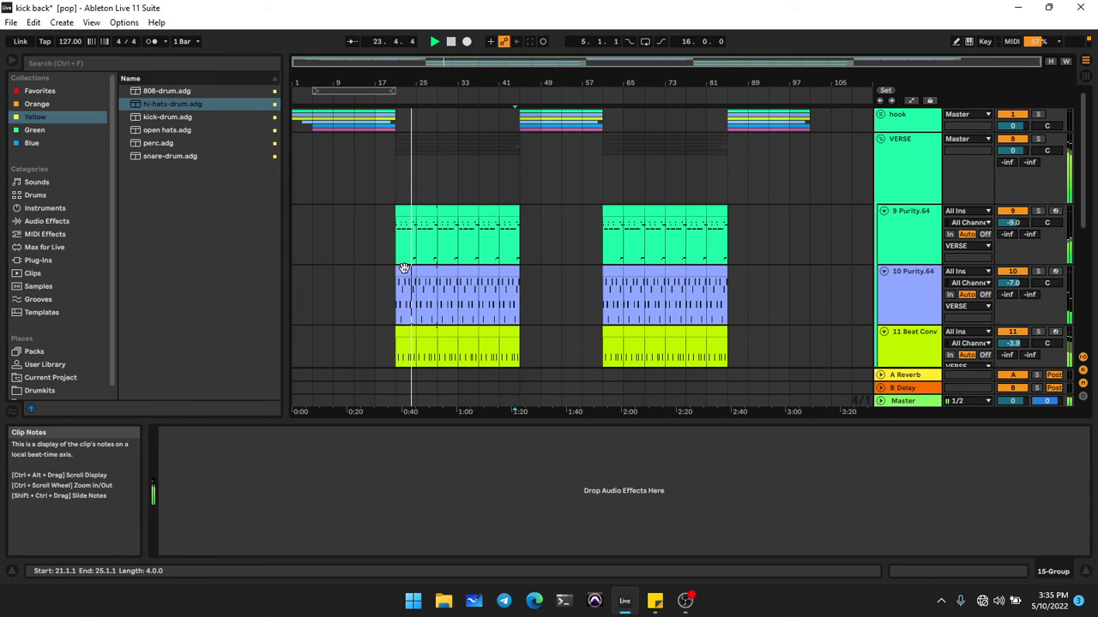
pyautogui.click(403, 207)
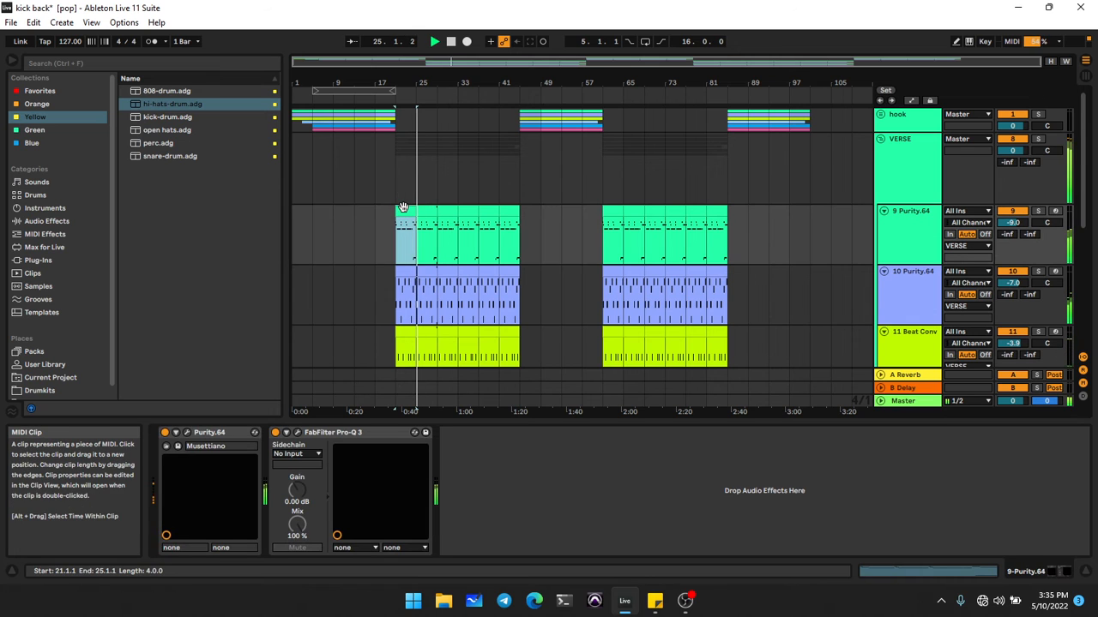
pyautogui.doubleClick(410, 223)
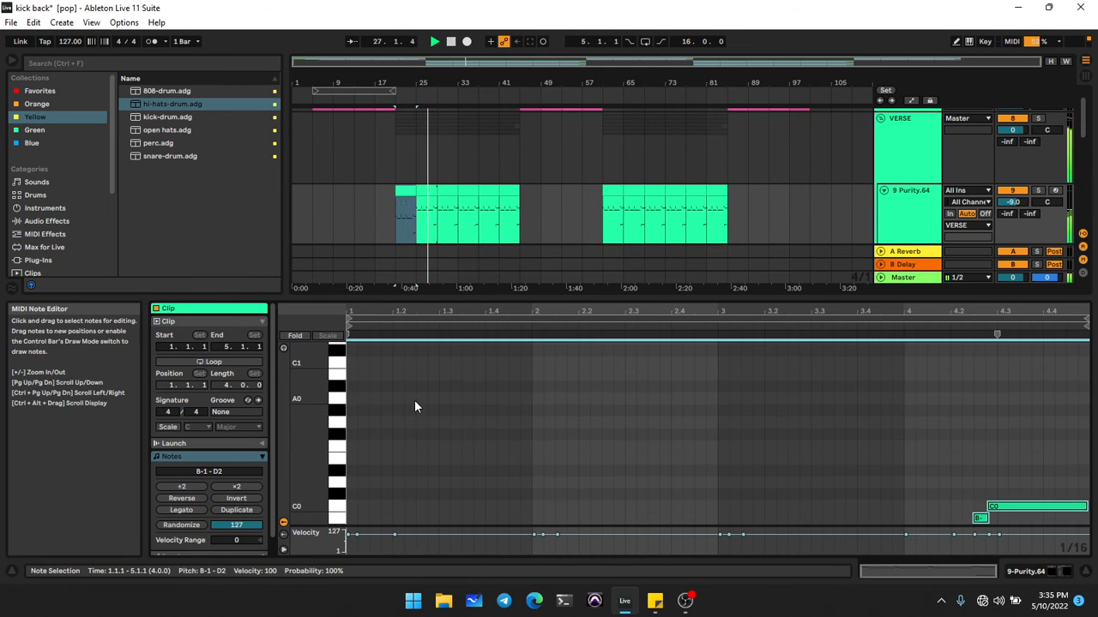
# Step: Duplicate the lowered clip repeatedly on the first VERSE Purity.64 track to fill bars 25 to 45
pyautogui.click(407, 189)
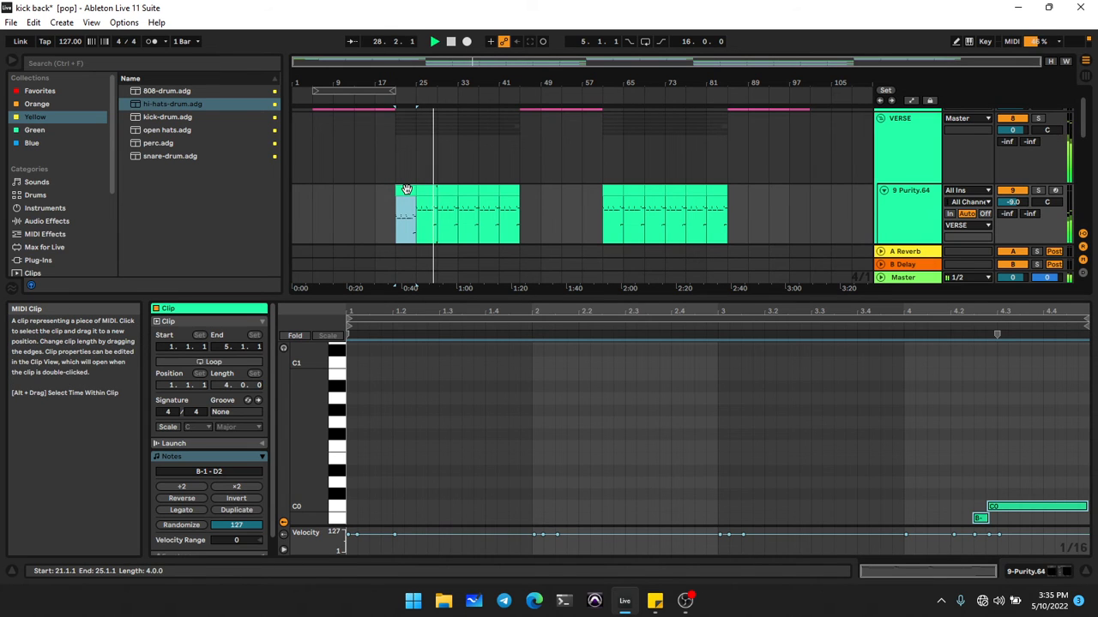
pyautogui.hotkey('ctrl', 'd')
pyautogui.hotkey('ctrl', 'd')
pyautogui.hotkey('ctrl', 'd')
pyautogui.hotkey('ctrl', 'd')
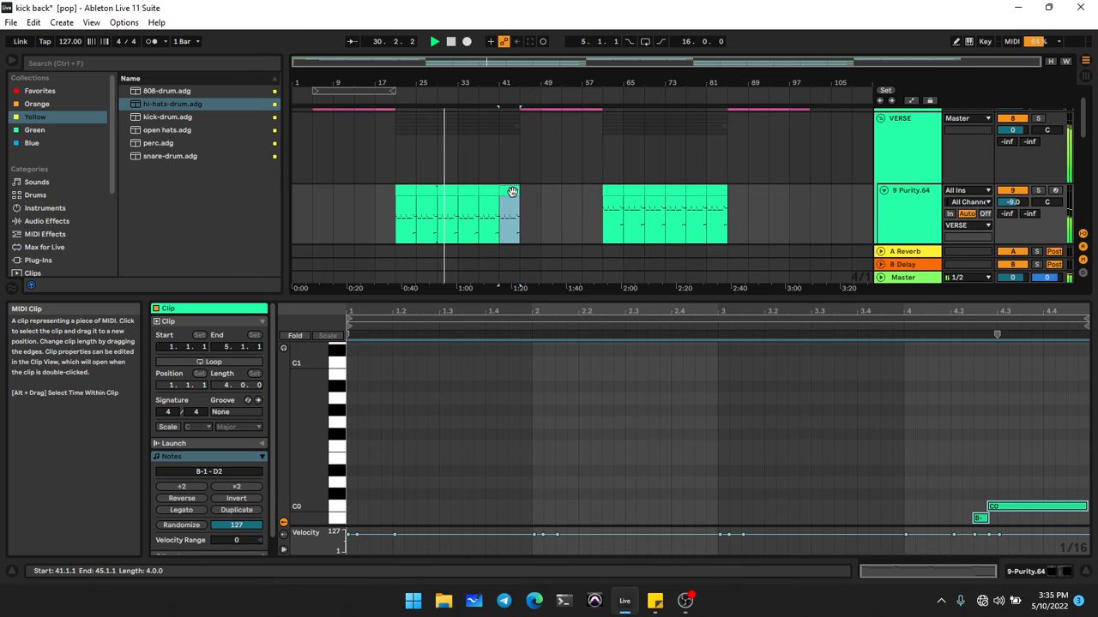
# Step: Replace the clips in bars 61 to 85 of the first VERSE Purity.64 track with lowered-clip copies, and fold the group
pyautogui.click(609, 186)
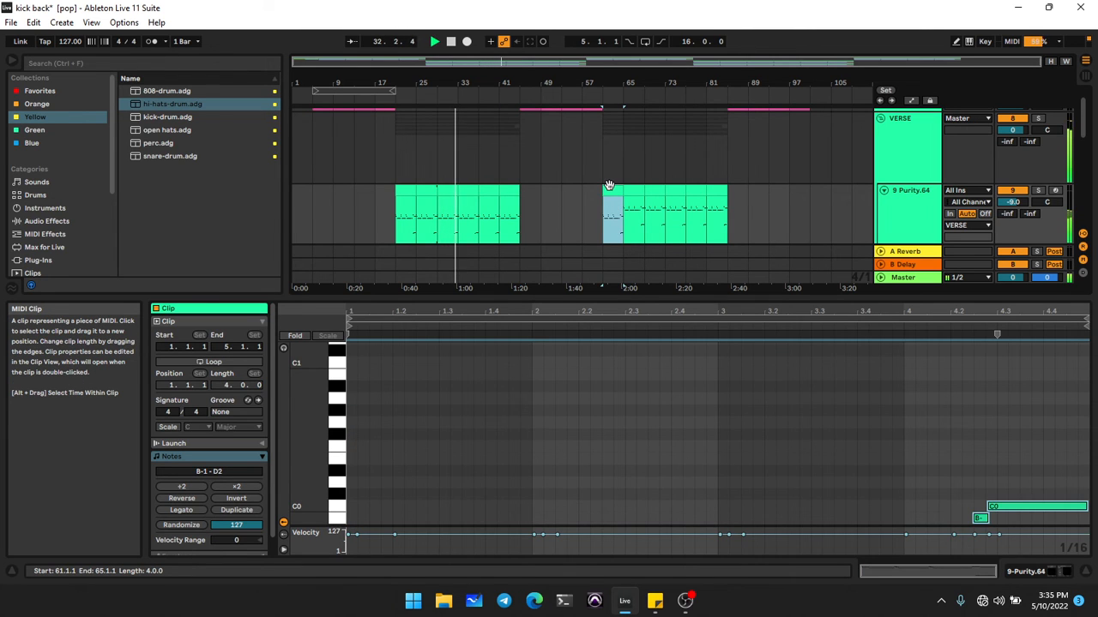
pyautogui.press('Right')
pyautogui.press('Right')
pyautogui.press('Right')
pyautogui.press('Right')
pyautogui.press('Right')
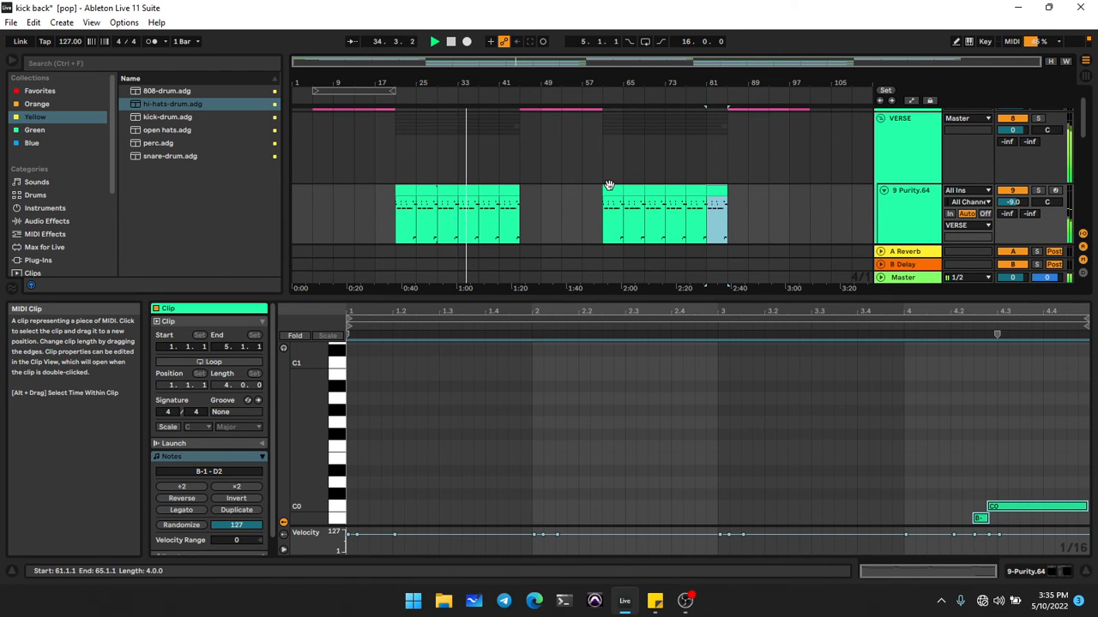
pyautogui.click(880, 118)
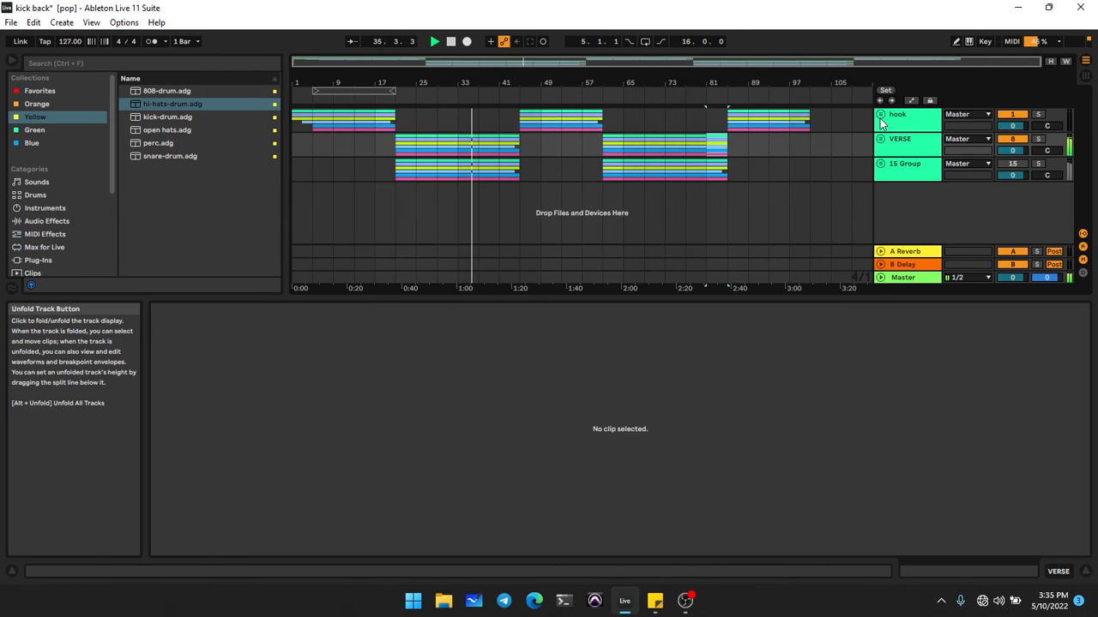
# Step: Select the whole arrangement and loop it from bar 1 to bar 101
pyautogui.click(707, 178)
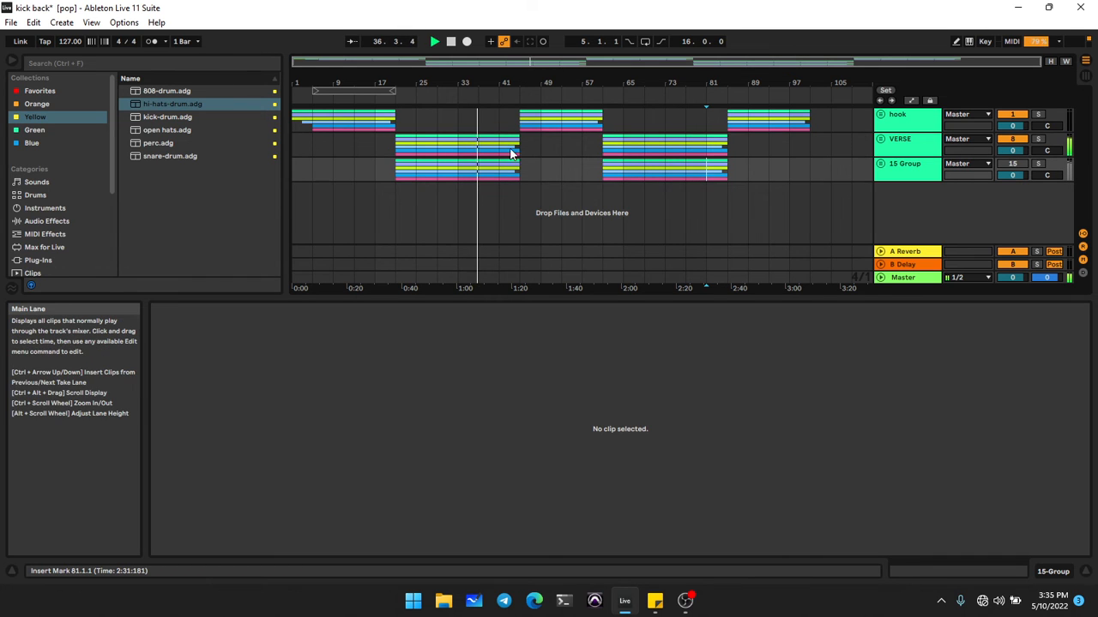
pyautogui.click(422, 196)
pyautogui.hotkey('ctrl', 'a')
pyautogui.hotkey('ctrl', 'l')
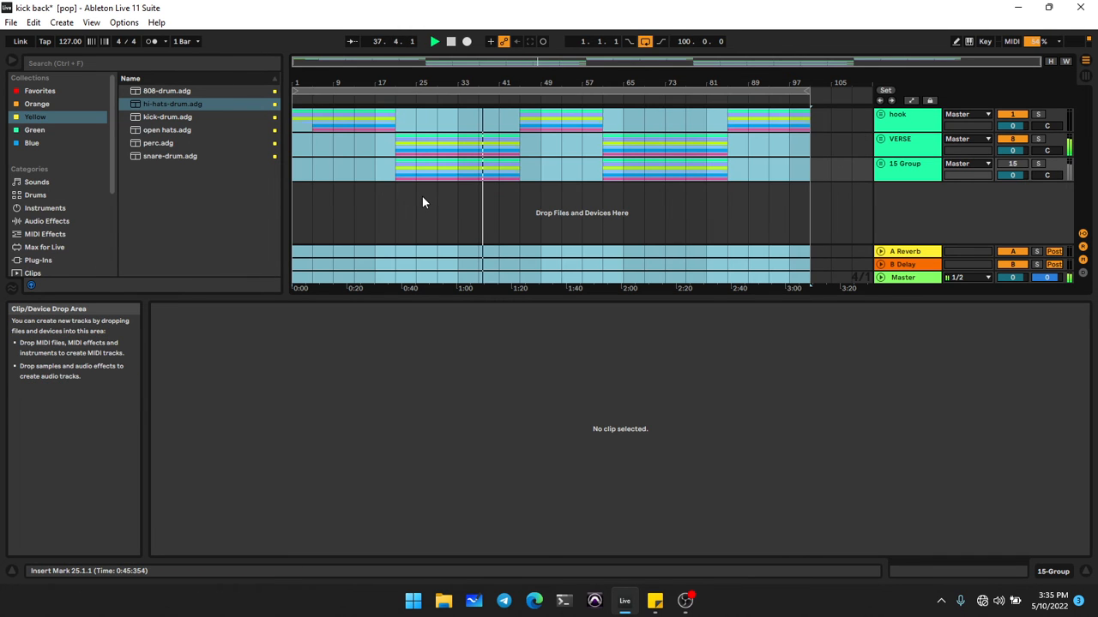
# Step: Delete the unused 15 Group track below the VERSE group
pyautogui.click(938, 181)
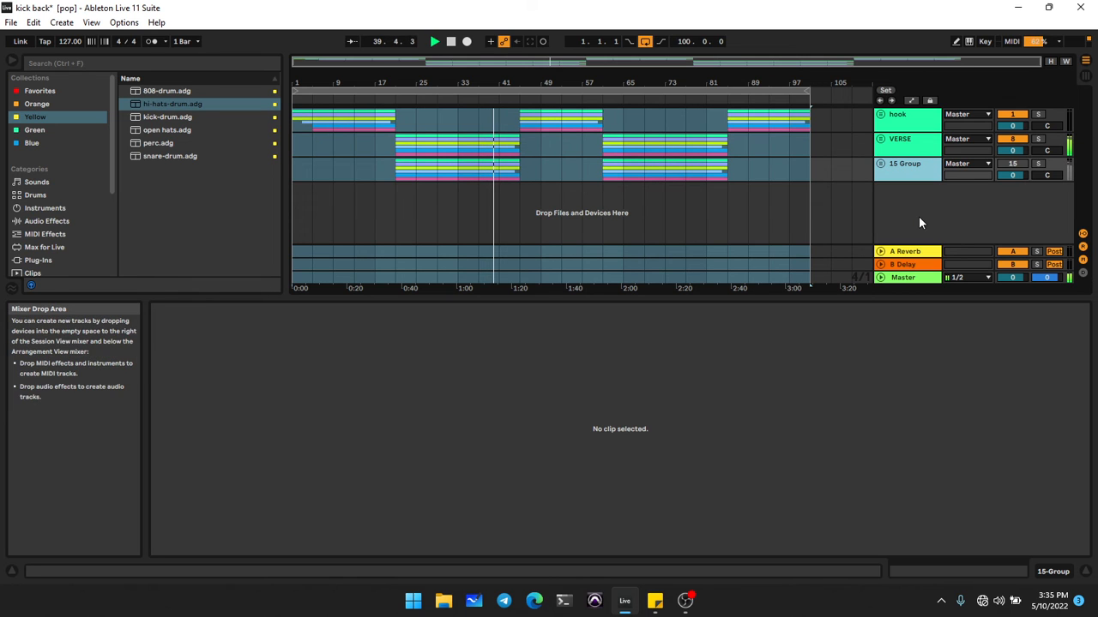
pyautogui.click(910, 151)
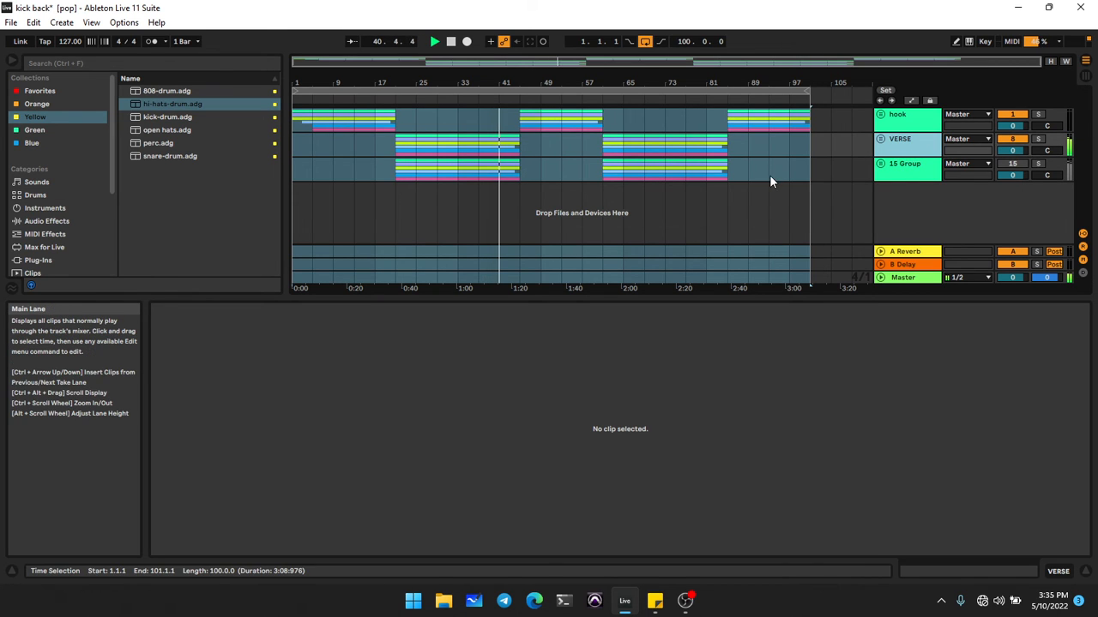
pyautogui.hotkey('ctrl', 'a')
pyautogui.click(910, 174)
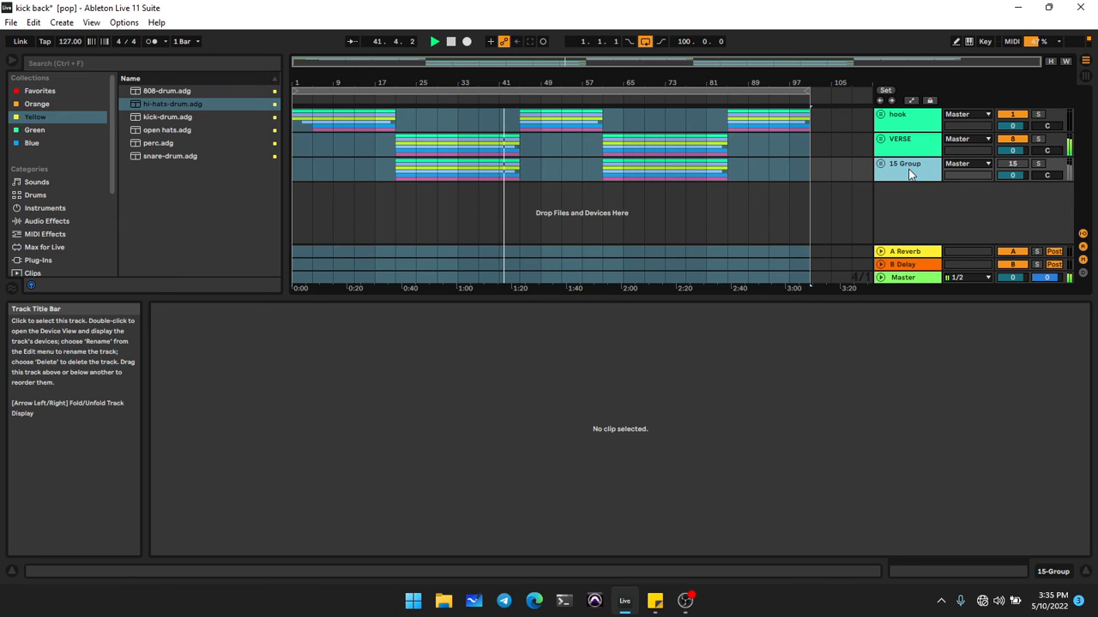
pyautogui.press('Delete')
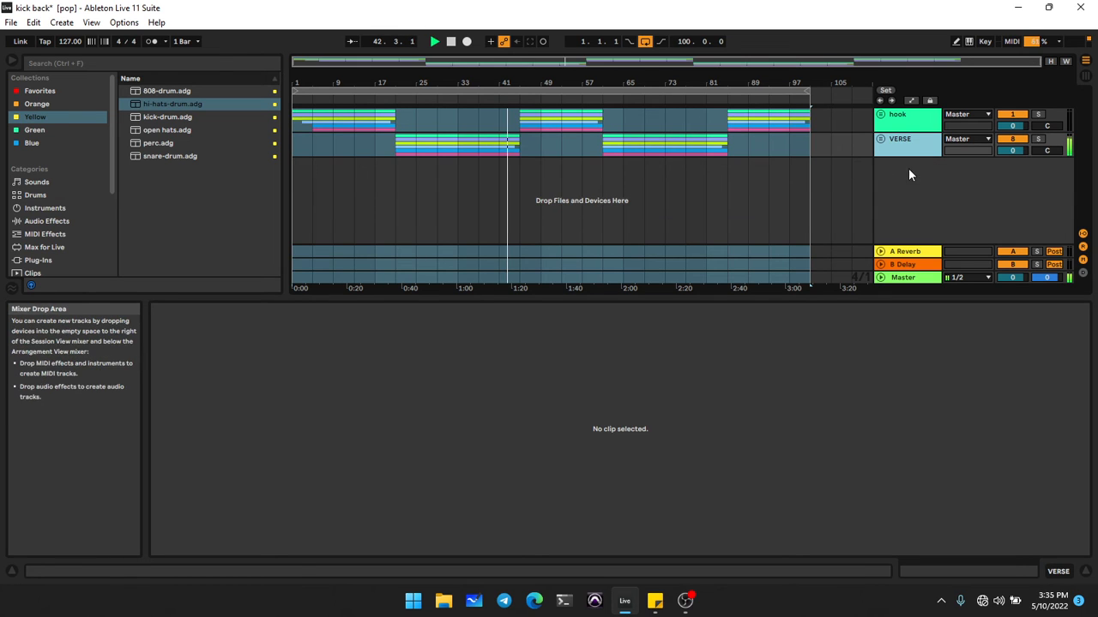
# Step: Stop playback, return to the start of the arrangement, and play it from bar 1
pyautogui.click(506, 259)
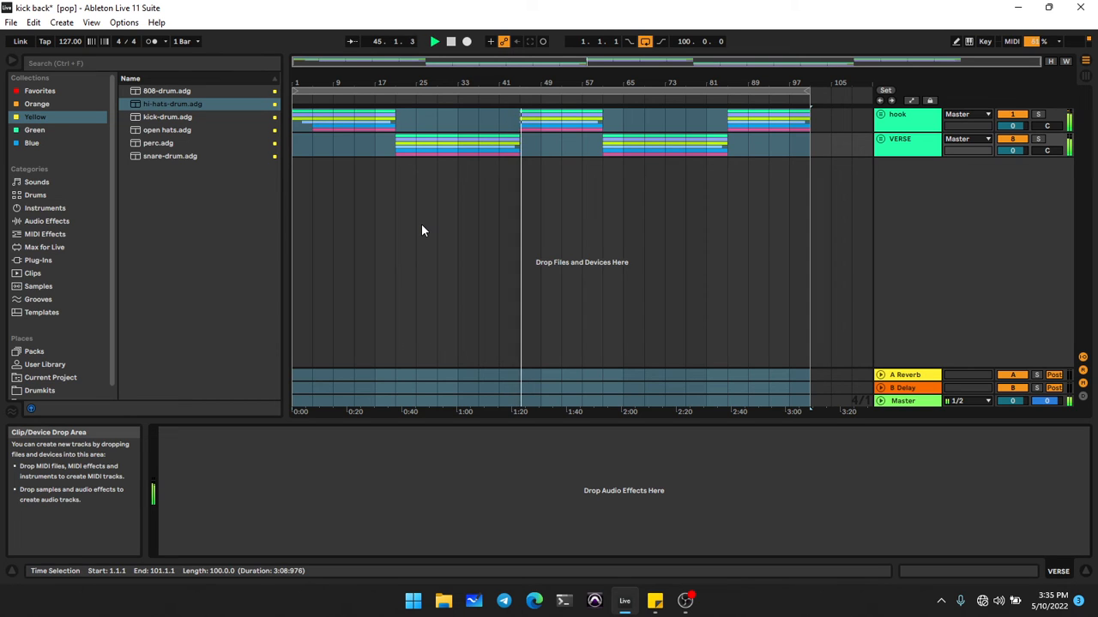
pyautogui.doubleClick(451, 42)
pyautogui.press('space')
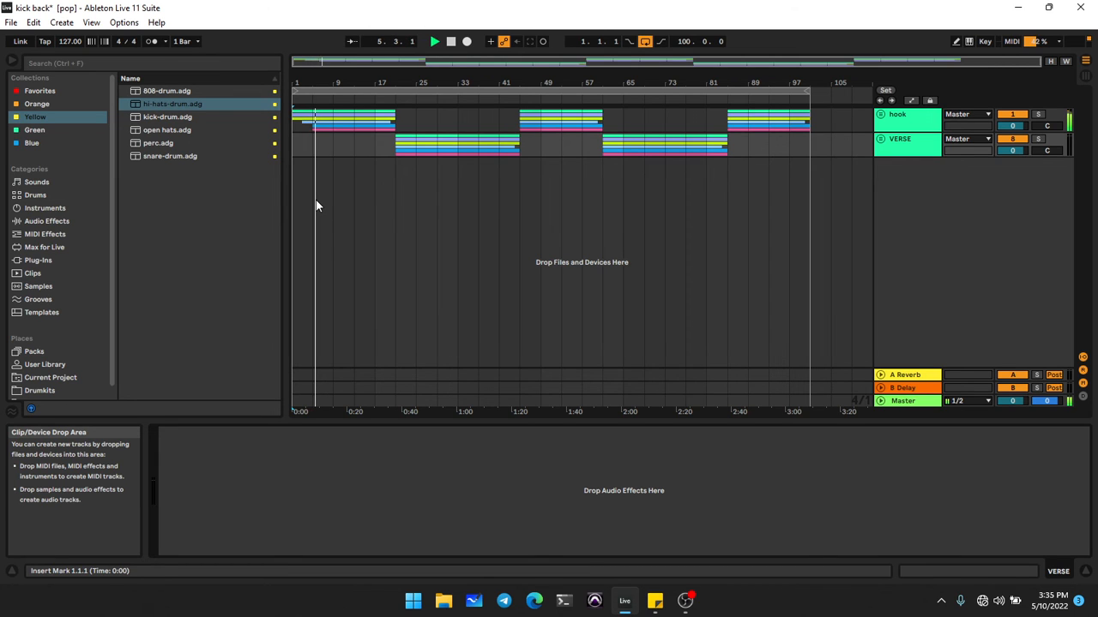
# Step: Check the hook group's individual track levels in Session View during playback, and return to the Arrangement with the group folded
pyautogui.press('Tab')
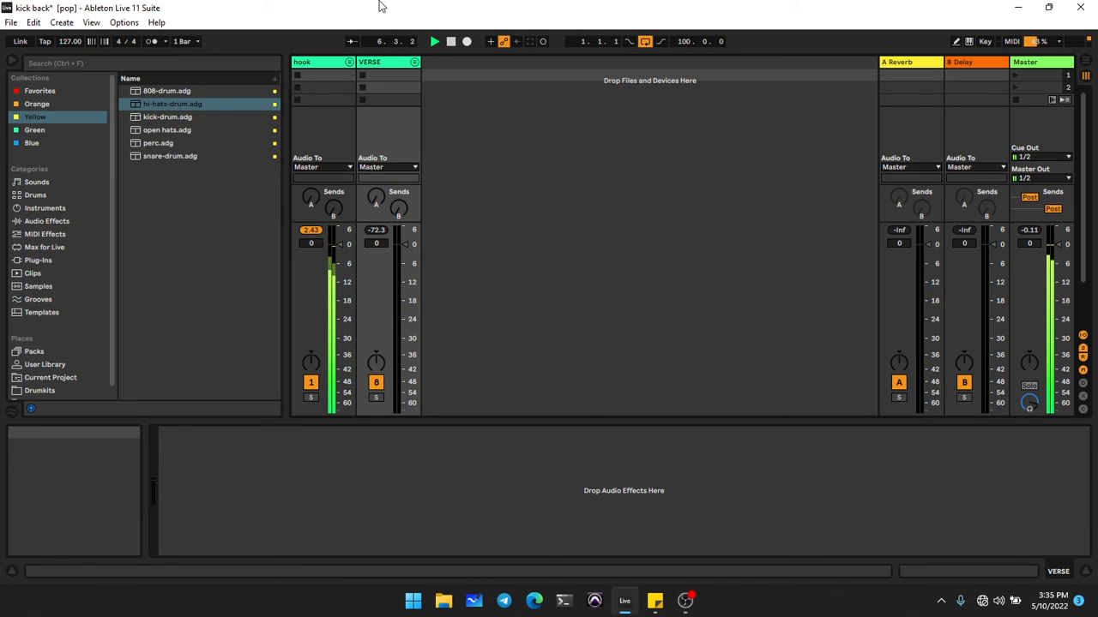
pyautogui.click(348, 62)
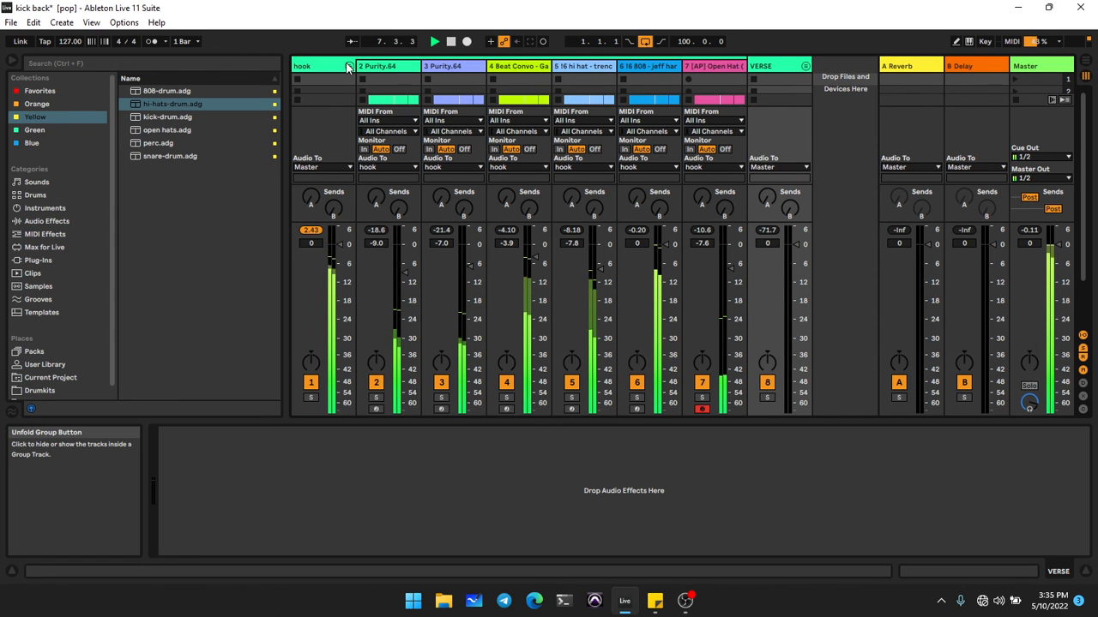
pyautogui.press('Tab')
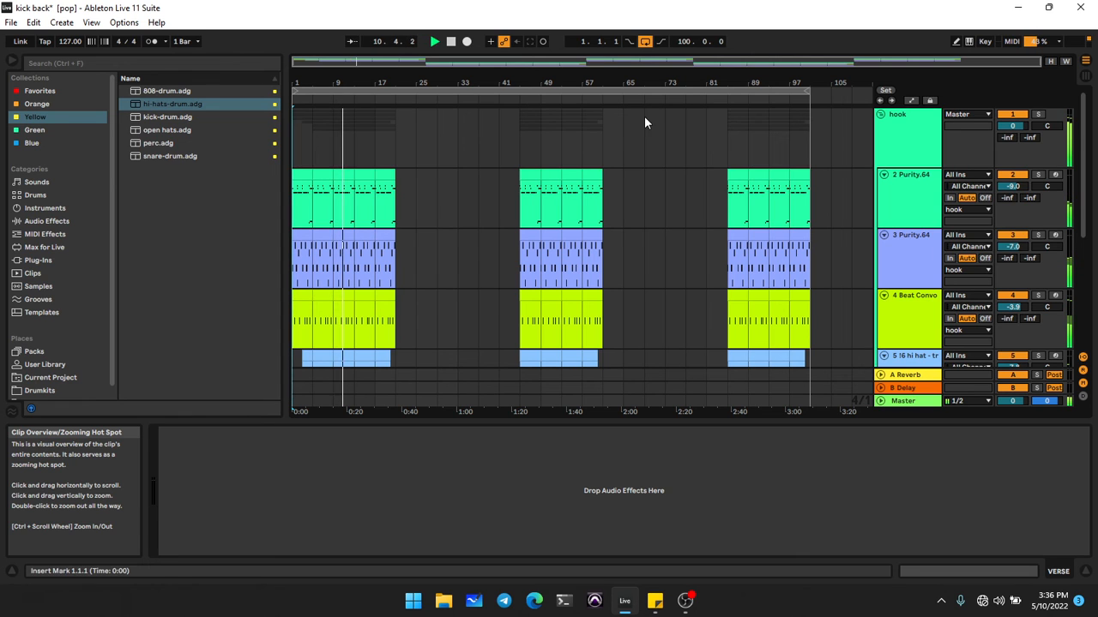
pyautogui.click(881, 114)
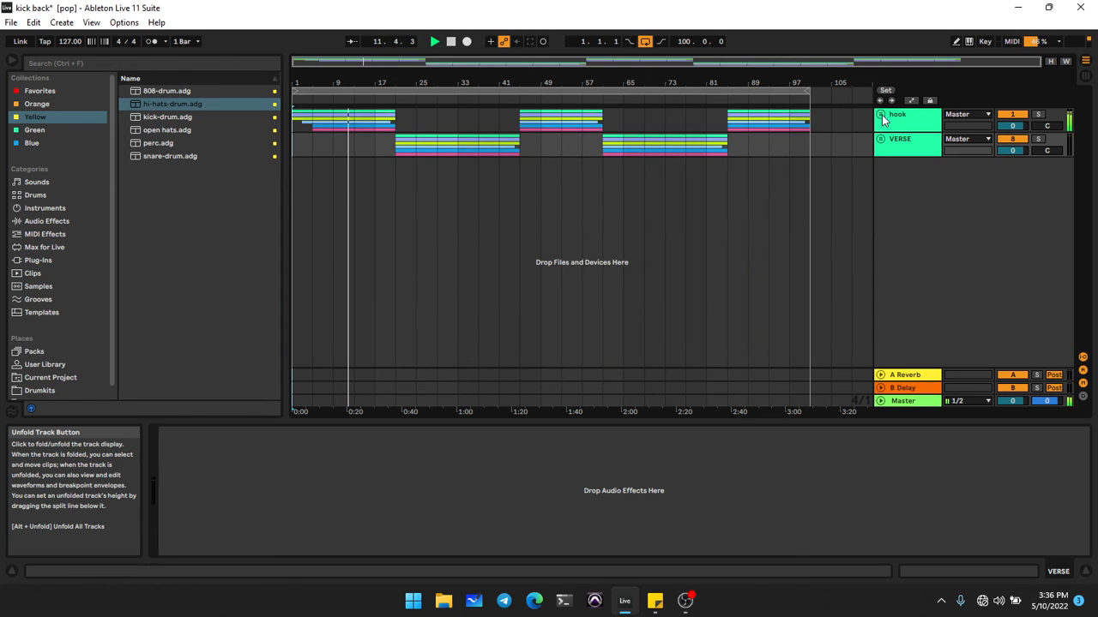